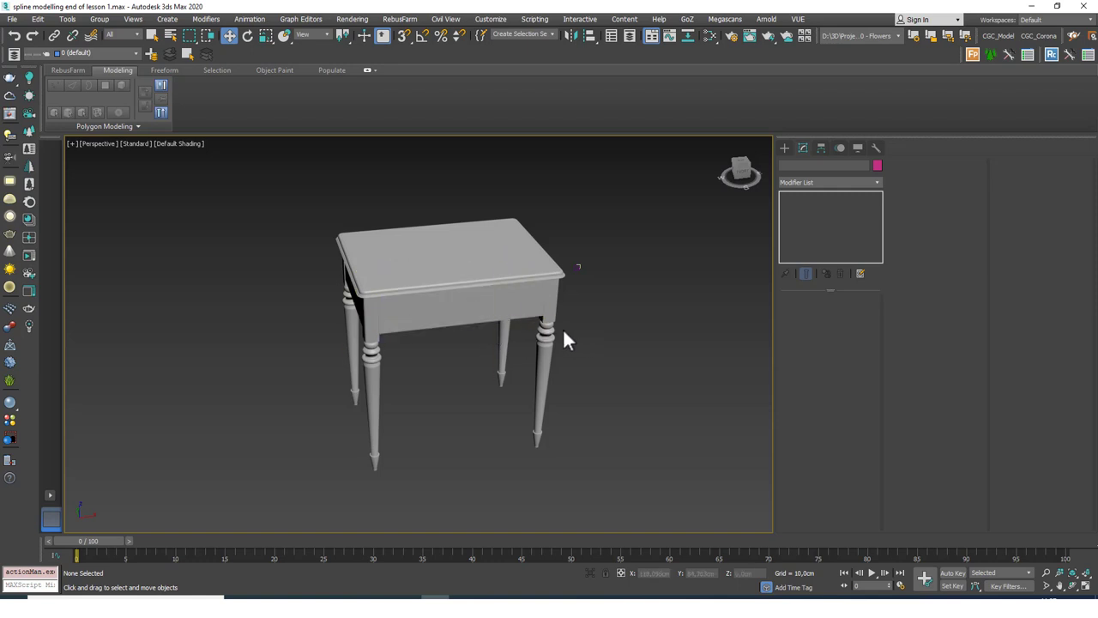
Orbit to a front-on view of the side table, then select and deselect the drawer front
{"action": "middle_click_drag", "start_coordinate": [441, 265], "coordinate": [323, 216], "text": "alt"}
{"action": "left_click", "coordinate": [334, 220]}
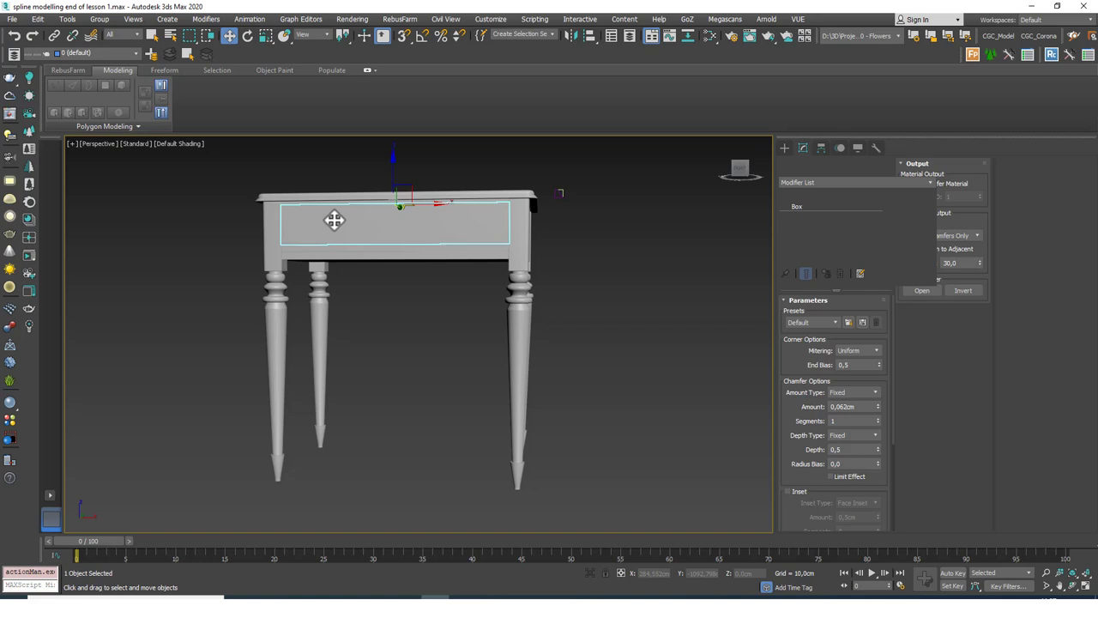
{"action": "left_click", "coordinate": [436, 326]}
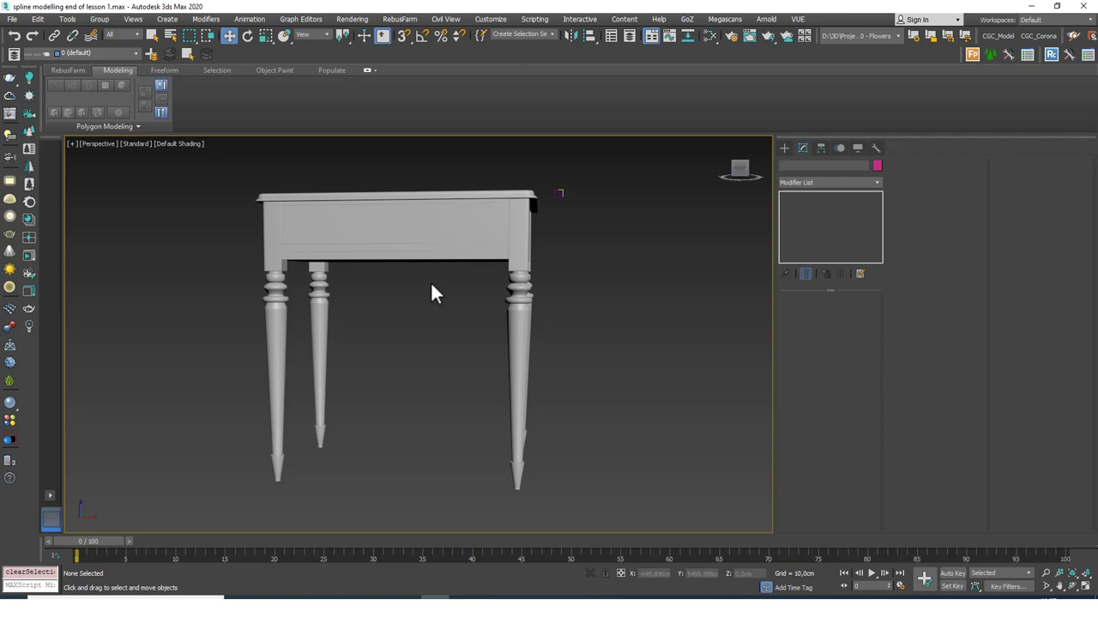
Switch to Top view and keep a small, always-on-top reference render of the table beside it
{"action": "key", "text": "t"}
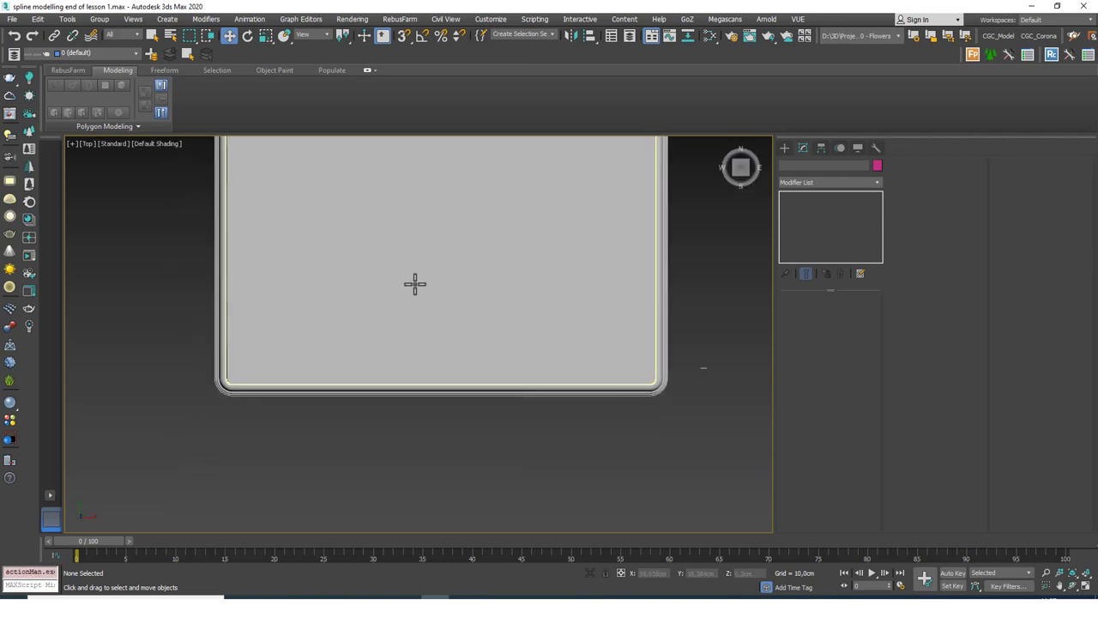
{"action": "key", "text": "alt+Tab"}
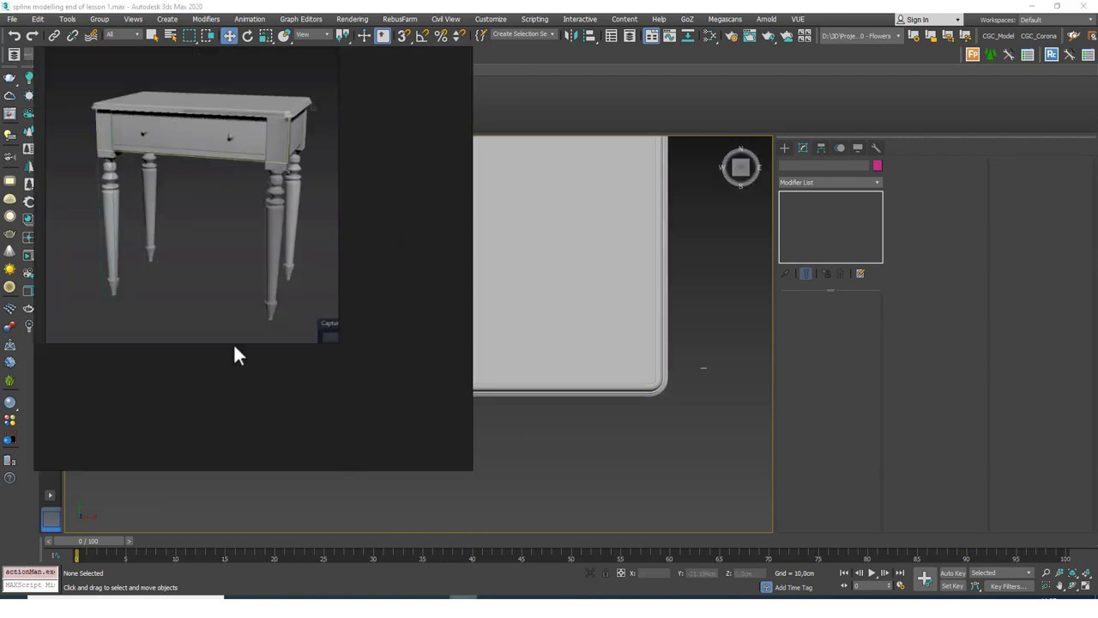
{"action": "left_click_drag", "start_coordinate": [471, 472], "coordinate": [338, 343]}
{"action": "key", "text": "ctrl+shift+a"}
{"action": "middle_click_drag", "start_coordinate": [438, 335], "coordinate": [486, 338]}
{"action": "middle_click_drag", "start_coordinate": [478, 302], "coordinate": [489, 338]}
Draw a rectangle below the tabletop with Length and Width both 3 cm
{"action": "left_click", "coordinate": [784, 147]}
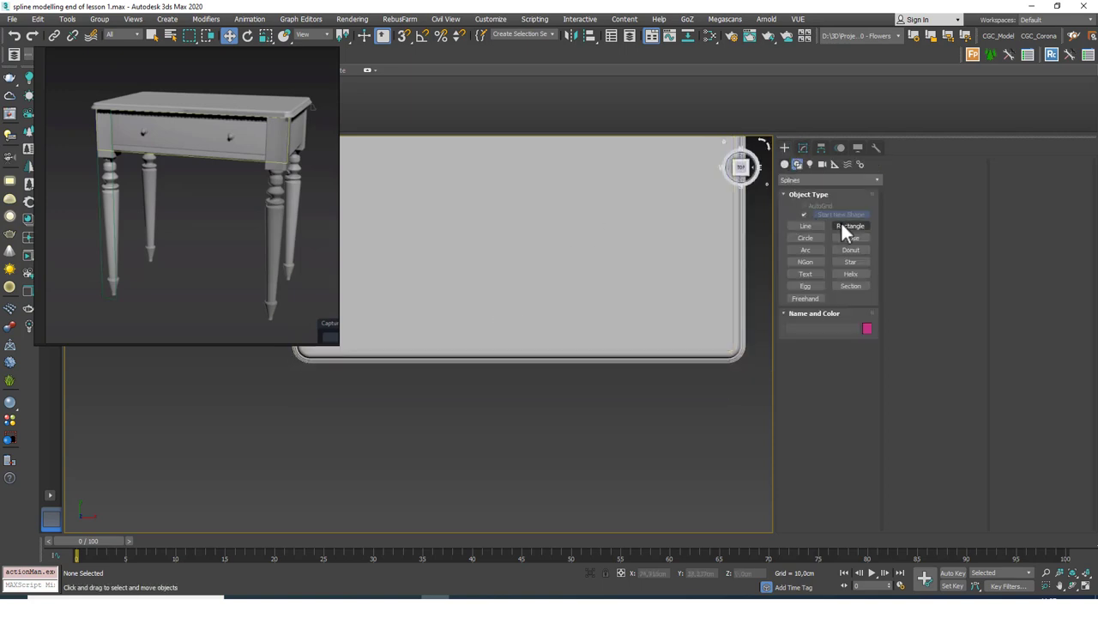
{"action": "left_click", "coordinate": [850, 225]}
{"action": "left_click_drag", "start_coordinate": [402, 411], "coordinate": [414, 397]}
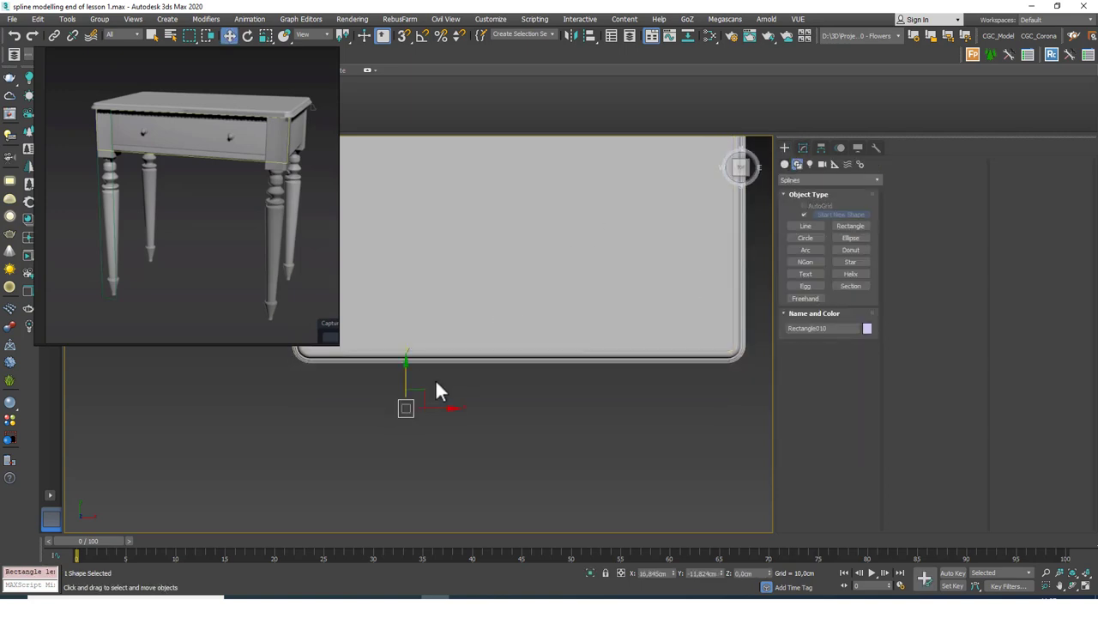
{"action": "left_click", "coordinate": [802, 147]}
{"action": "double_click", "coordinate": [856, 339]}
{"action": "type", "text": "3"}
{"action": "key", "text": "Tab"}
{"action": "type", "text": "3"}
{"action": "key", "text": "Return"}
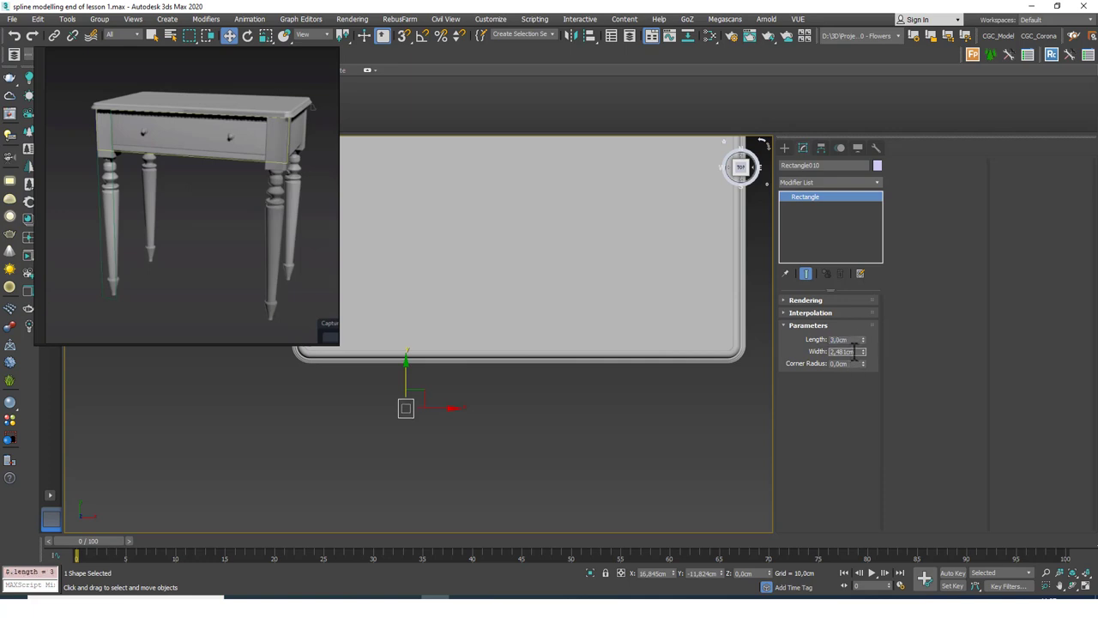
Centre the 3 cm rectangle in the Top view and pick the Line shape tool
{"action": "middle_click_drag", "start_coordinate": [506, 395], "coordinate": [549, 380]}
{"action": "scroll", "coordinate": [455, 351], "scroll_direction": "up", "scroll_amount": 3}
{"action": "scroll", "coordinate": [463, 361], "scroll_direction": "up", "scroll_amount": 8}
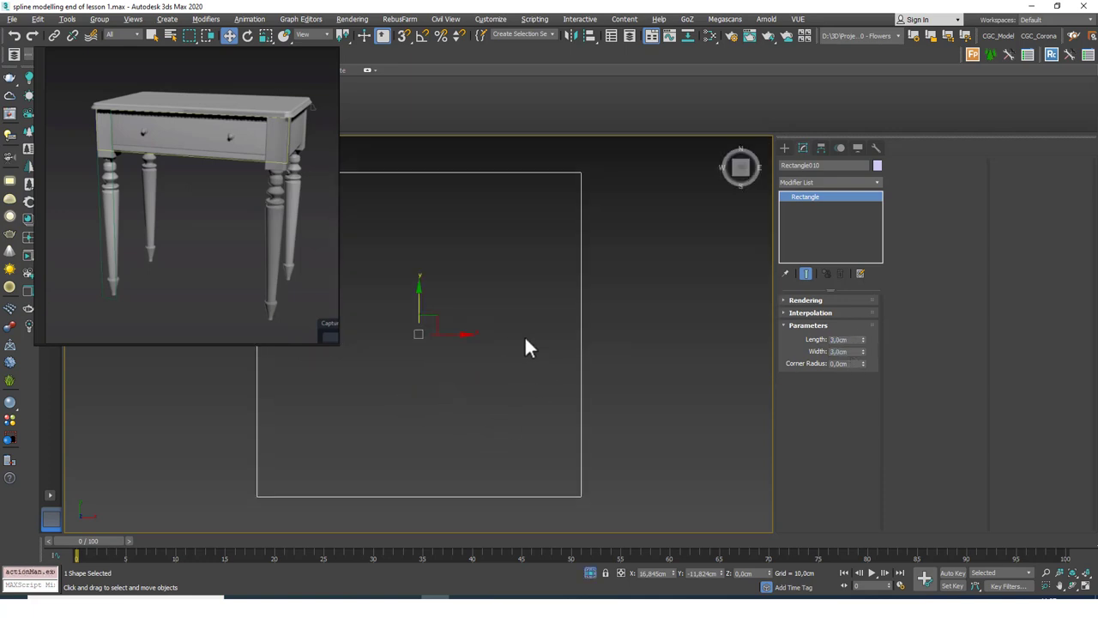
{"action": "scroll", "coordinate": [524, 346], "scroll_direction": "down", "scroll_amount": 5}
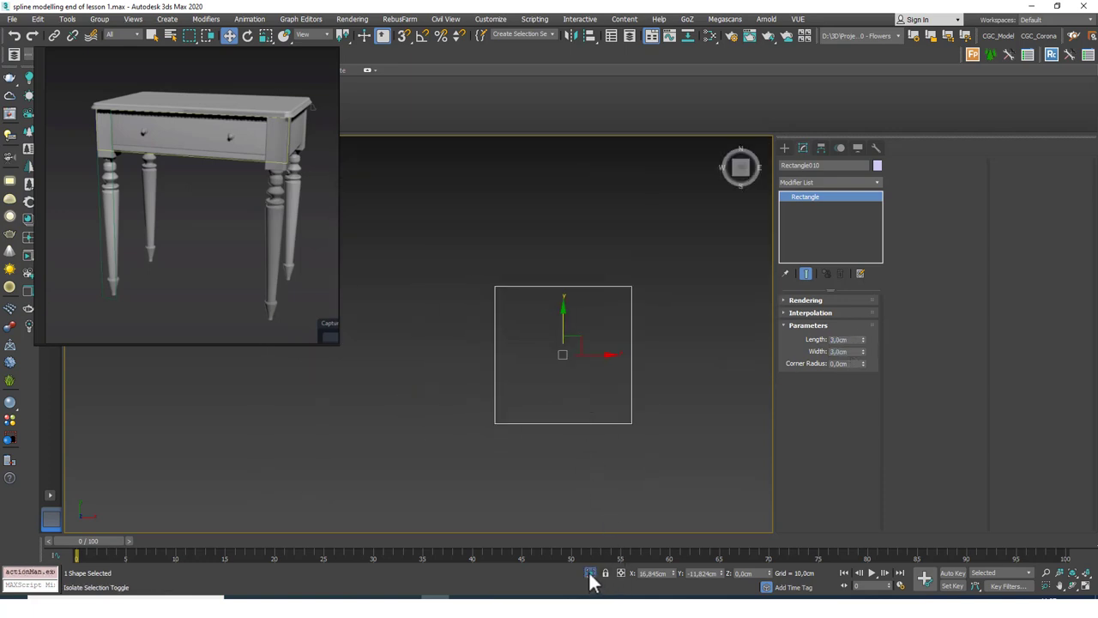
{"action": "scroll", "coordinate": [550, 331], "scroll_direction": "down", "scroll_amount": 5}
{"action": "scroll", "coordinate": [544, 438], "scroll_direction": "up", "scroll_amount": 5}
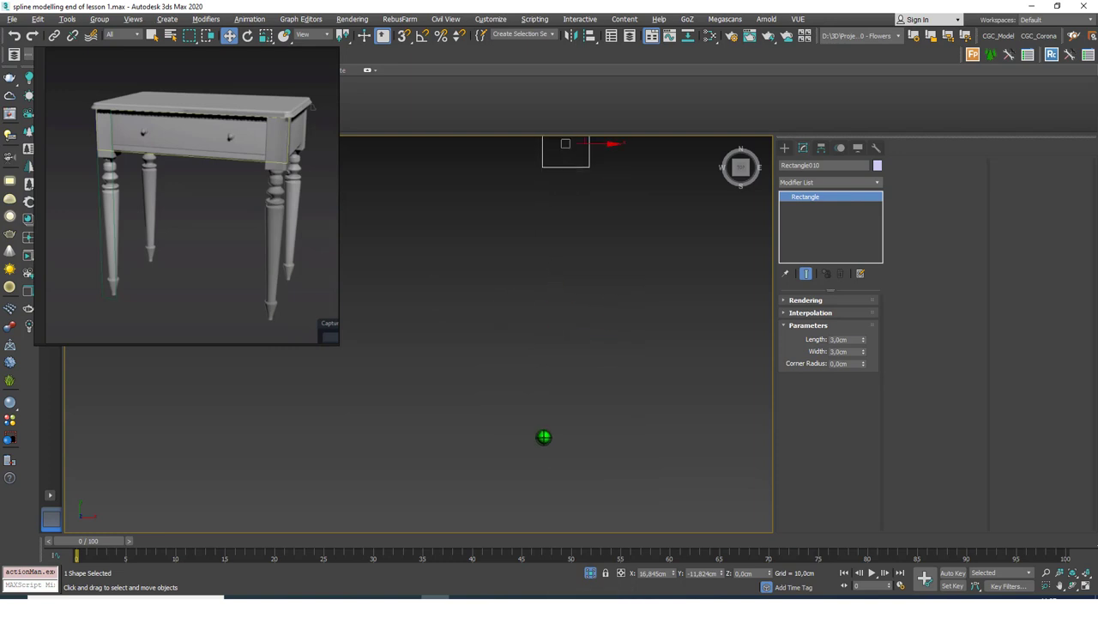
{"action": "middle_click_drag", "start_coordinate": [543, 437], "coordinate": [615, 342]}
{"action": "scroll", "coordinate": [544, 342], "scroll_direction": "down", "scroll_amount": 2}
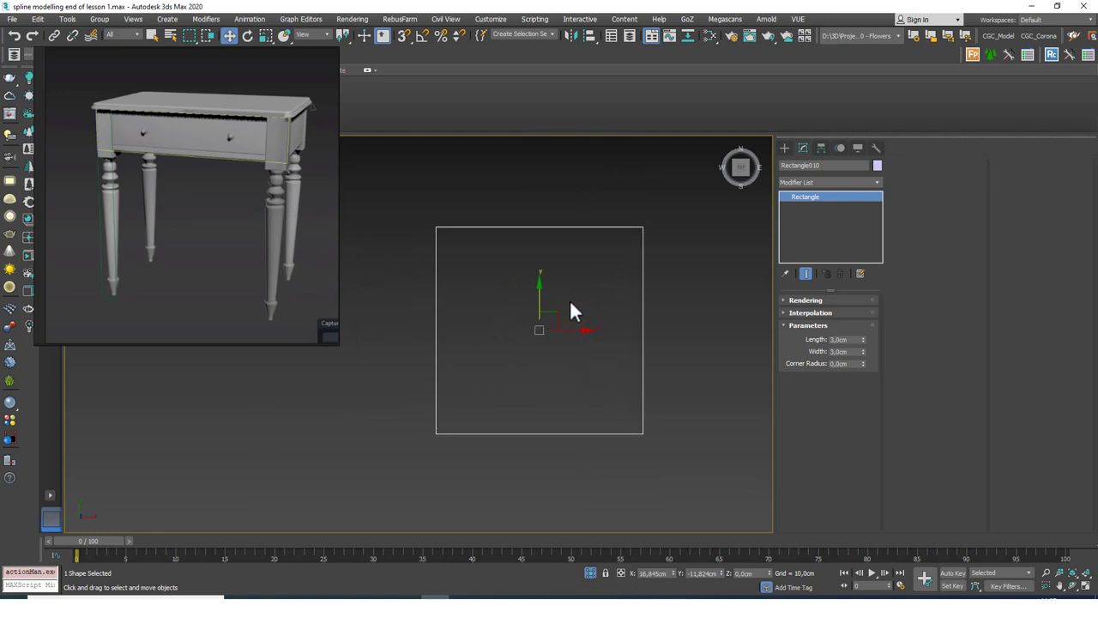
{"action": "left_click", "coordinate": [783, 148]}
{"action": "left_click", "coordinate": [806, 227]}
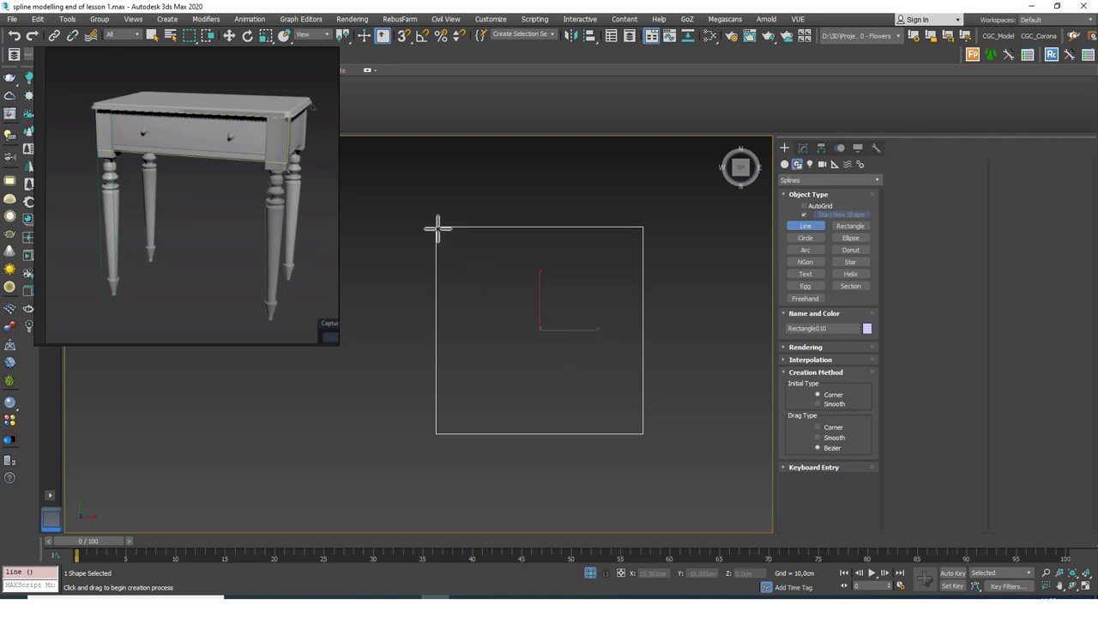
Cancel an unfinished line and adjust the grid and snap settings
{"action": "left_click", "coordinate": [435, 226]}
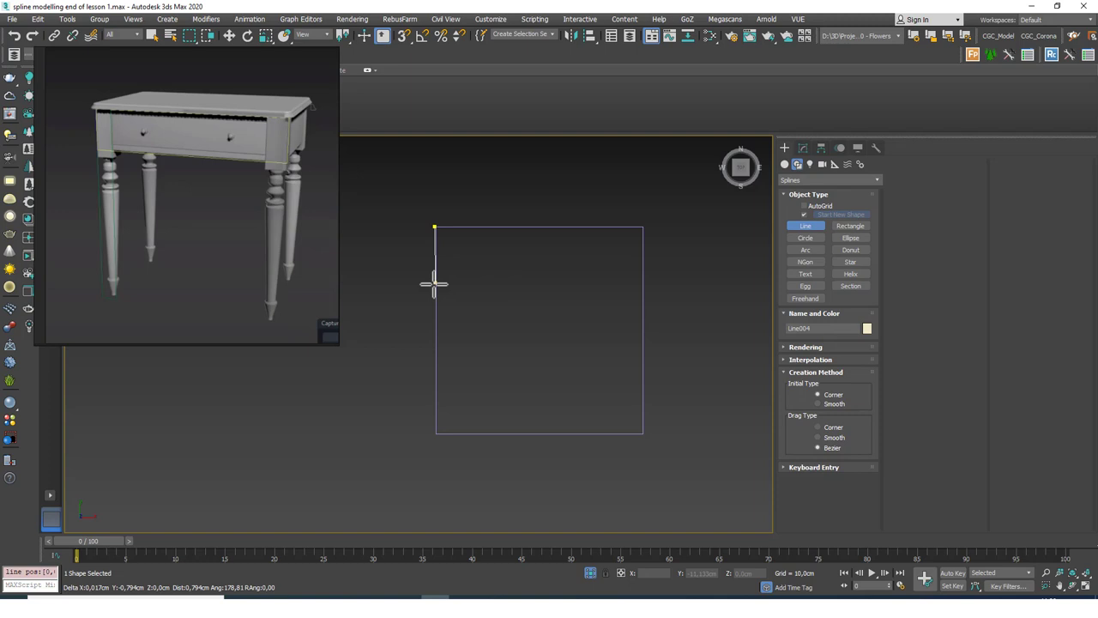
{"action": "right_click", "coordinate": [439, 231]}
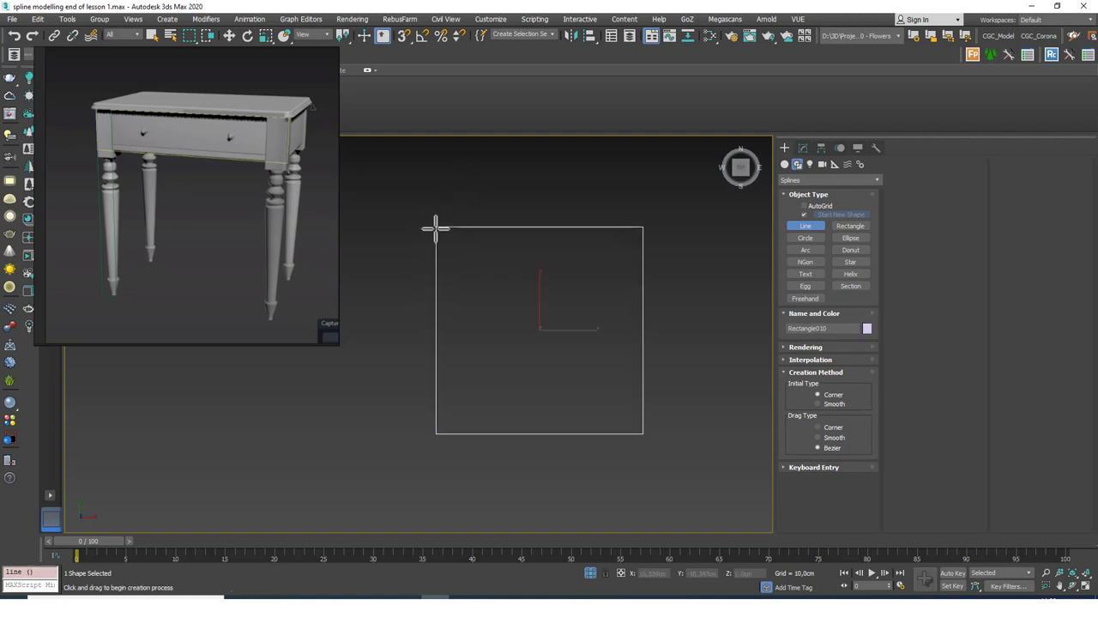
{"action": "right_click", "coordinate": [404, 35]}
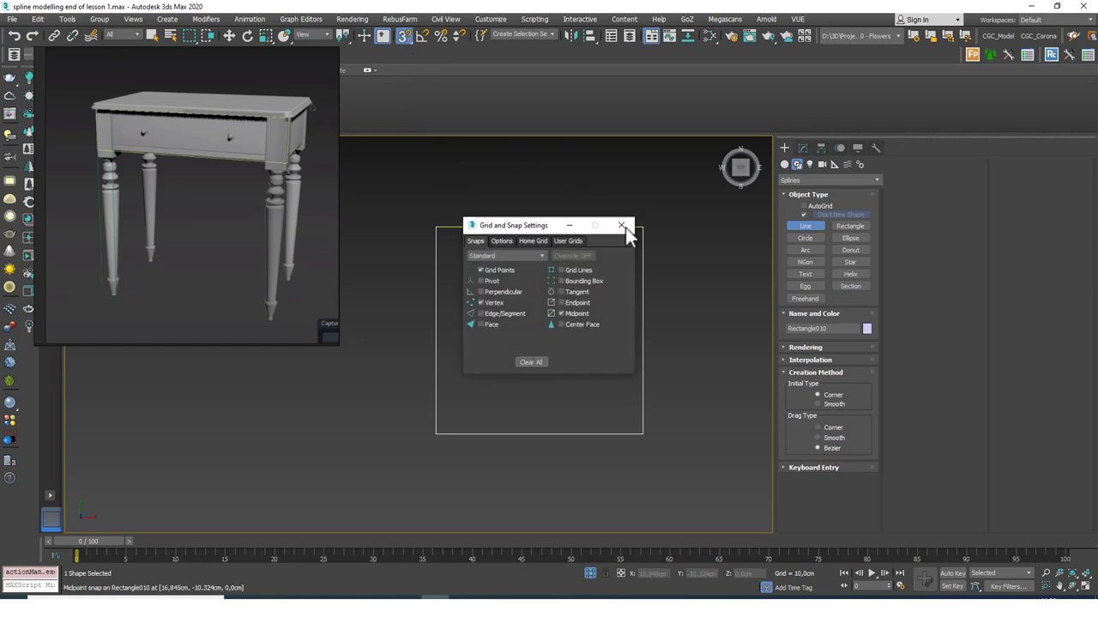
{"action": "left_click", "coordinate": [625, 227]}
Draw the knob profile from the rectangle's top-left corner, stepping in and out to the bottom edge
{"action": "left_click", "coordinate": [436, 228]}
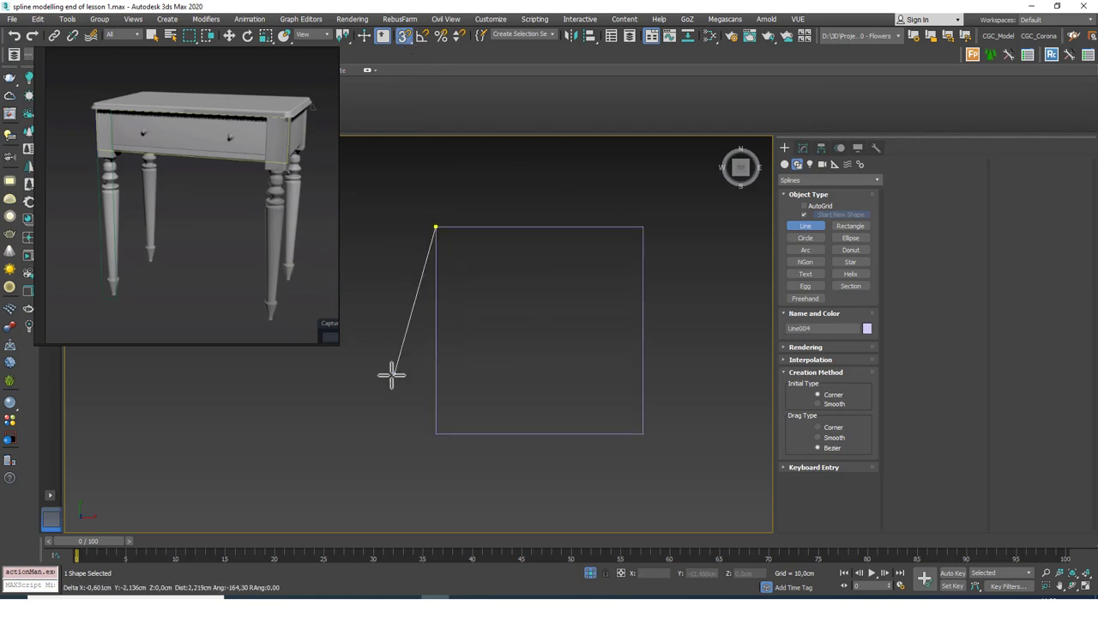
{"action": "left_click", "coordinate": [439, 295]}
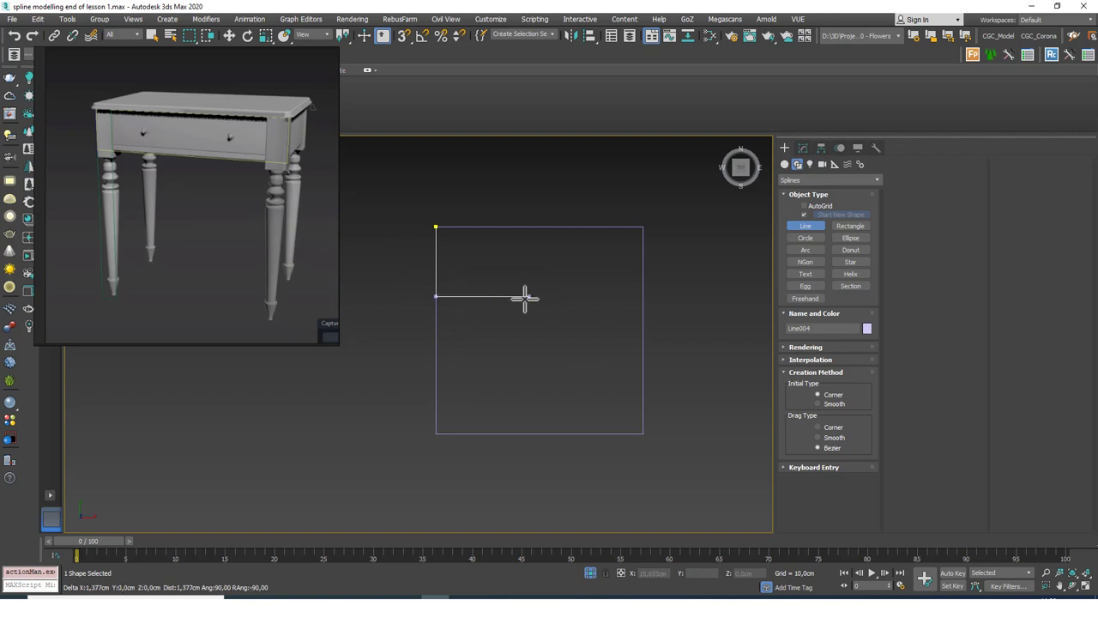
{"action": "left_click", "coordinate": [472, 296]}
{"action": "left_click", "coordinate": [472, 341]}
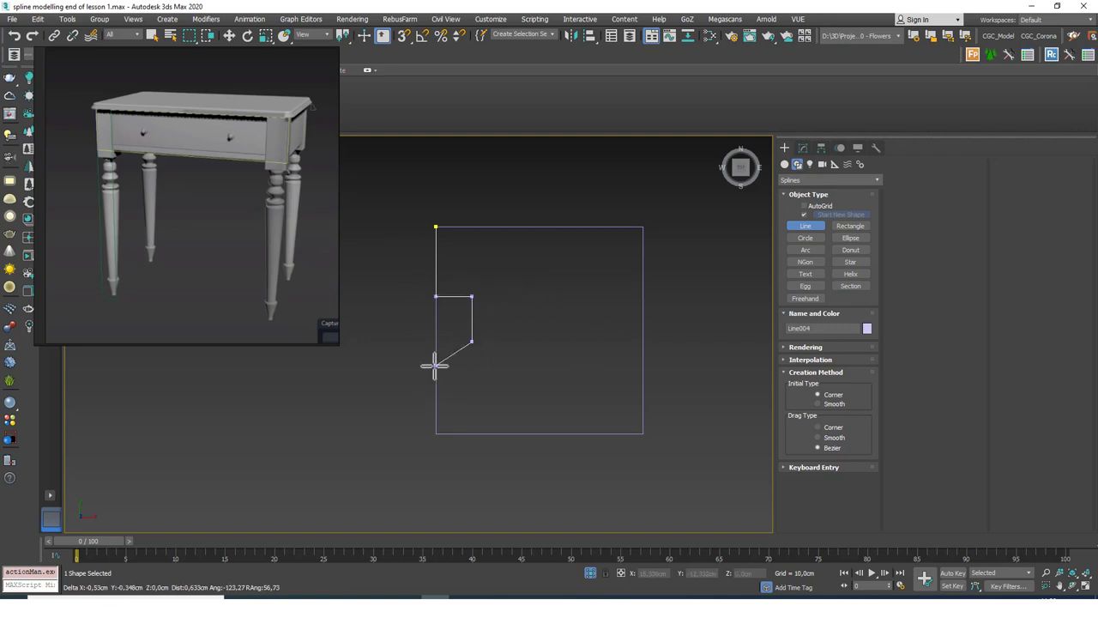
{"action": "right_click", "coordinate": [437, 249]}
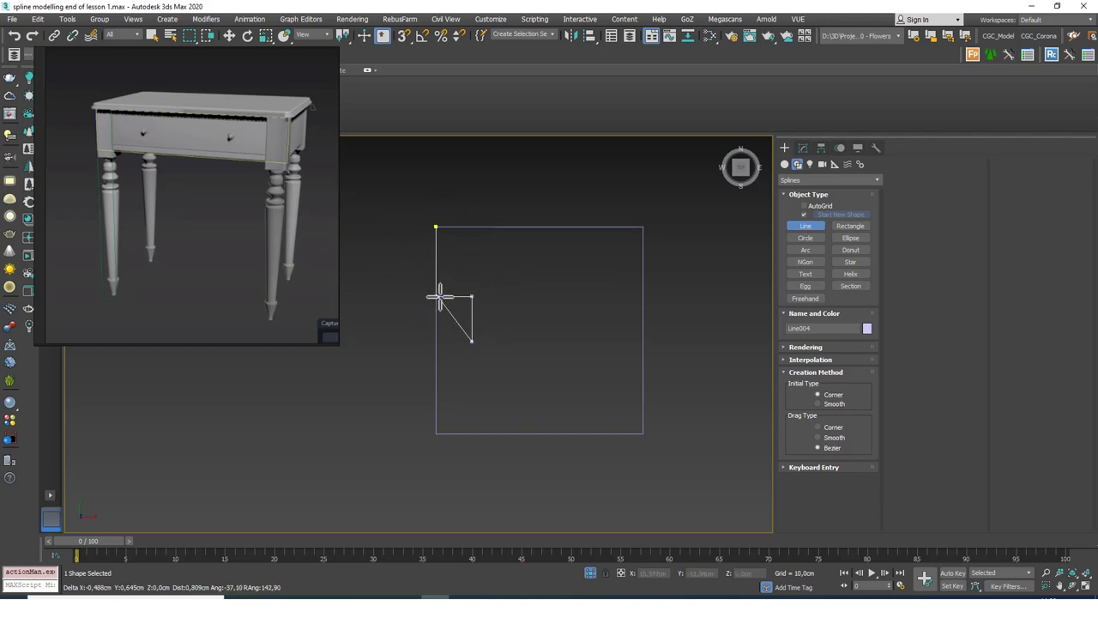
{"action": "left_click", "coordinate": [436, 374]}
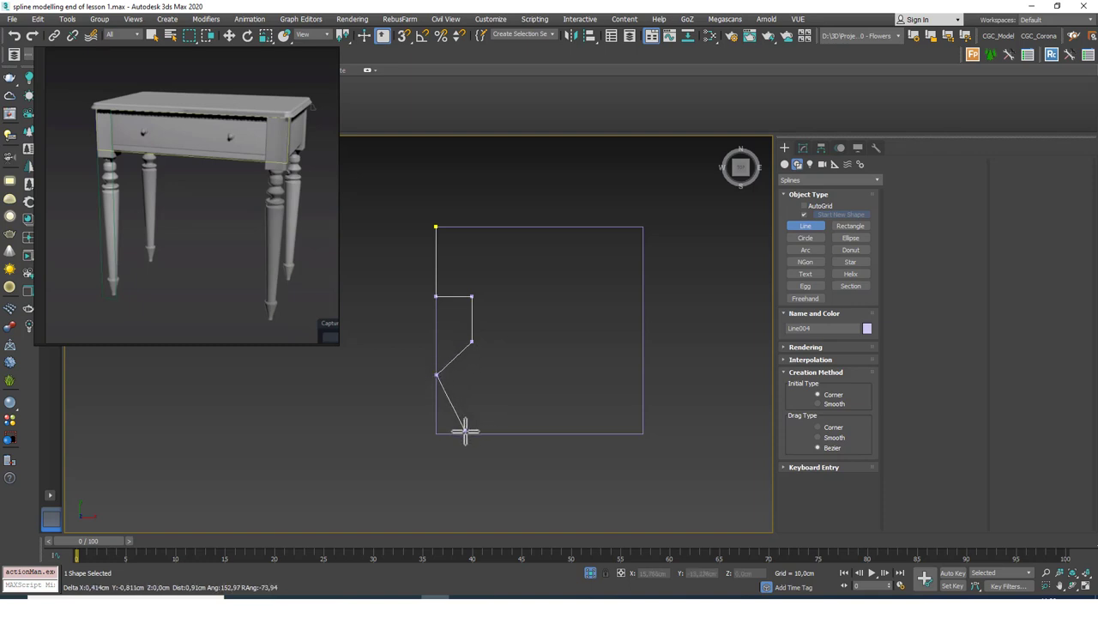
{"action": "left_click", "coordinate": [466, 433]}
{"action": "left_click", "coordinate": [543, 433]}
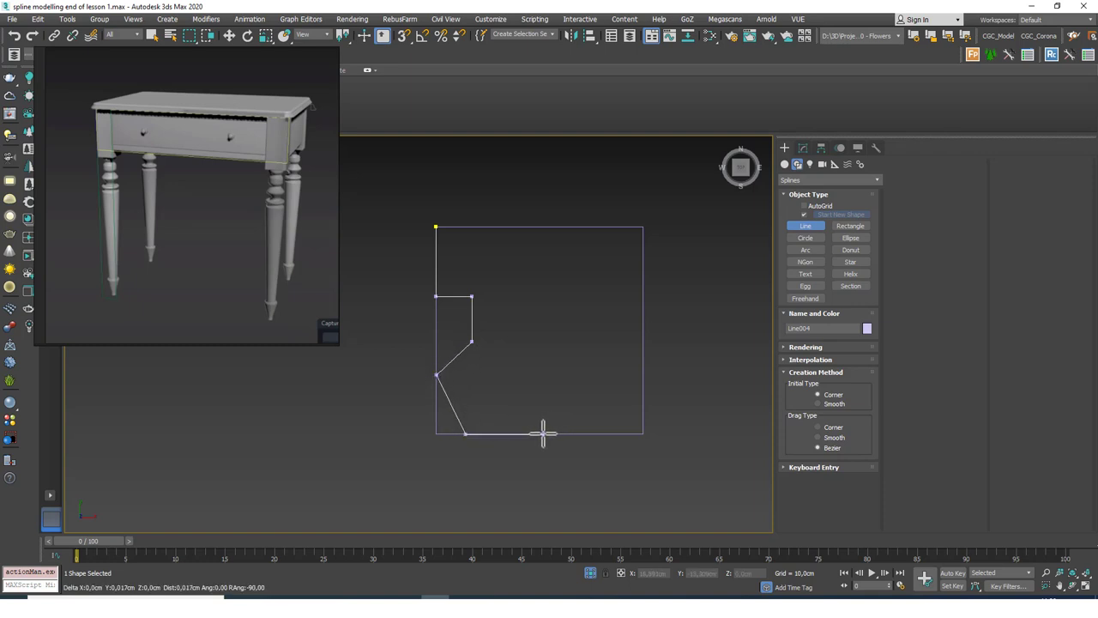
{"action": "right_click", "coordinate": [562, 403]}
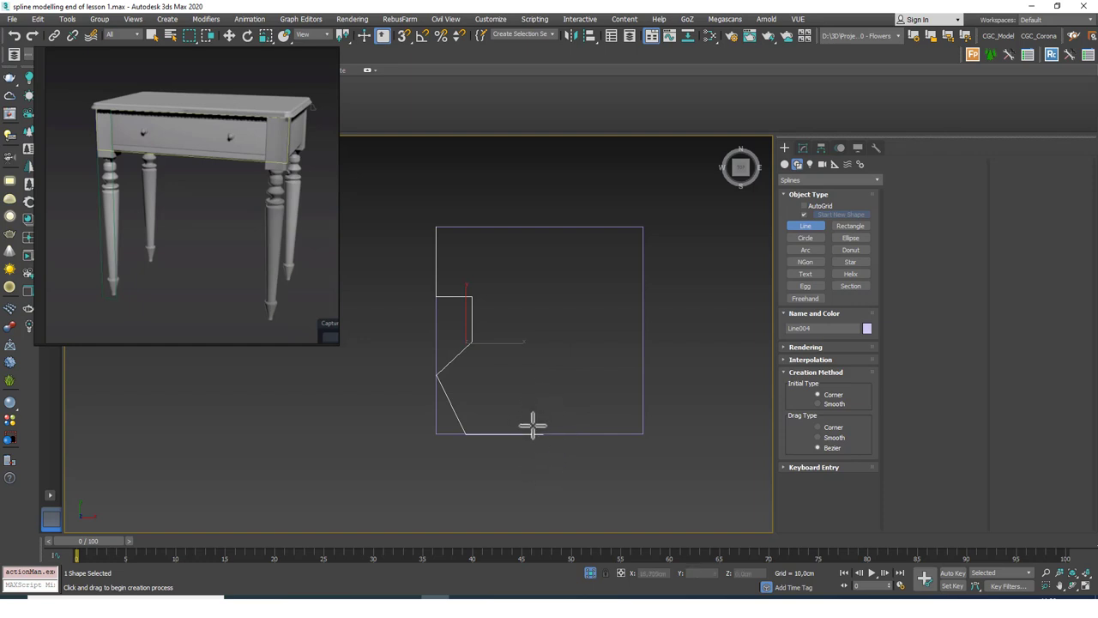
Apply a Lathe modifier to the knob profile line
{"action": "key", "text": "w"}
{"action": "left_click", "coordinate": [803, 149]}
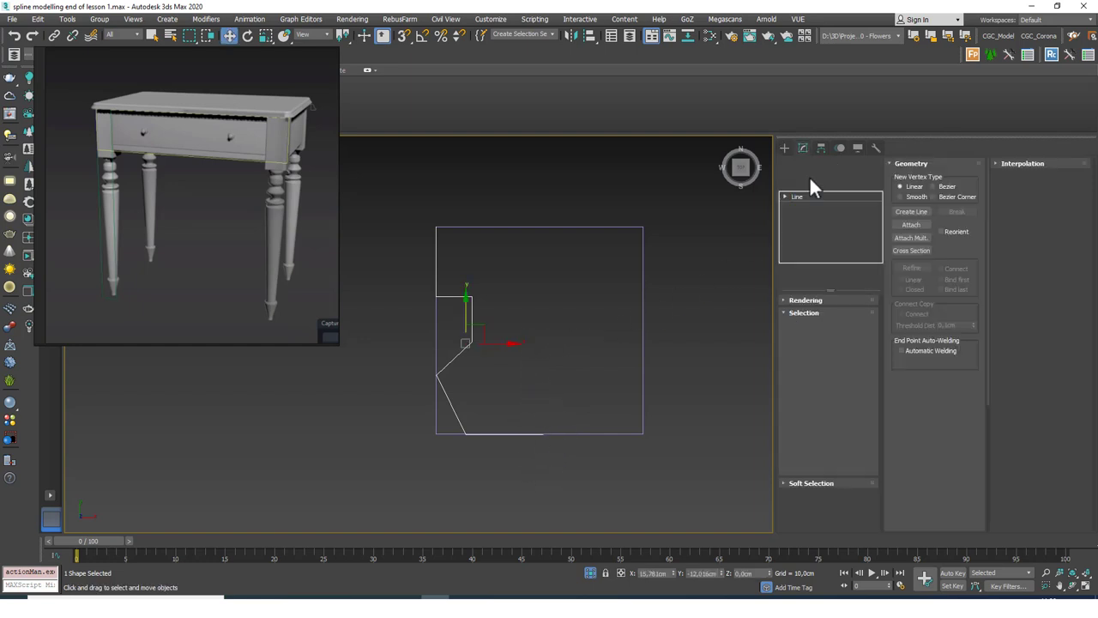
{"action": "left_click", "coordinate": [798, 180]}
{"action": "key", "text": "l"}
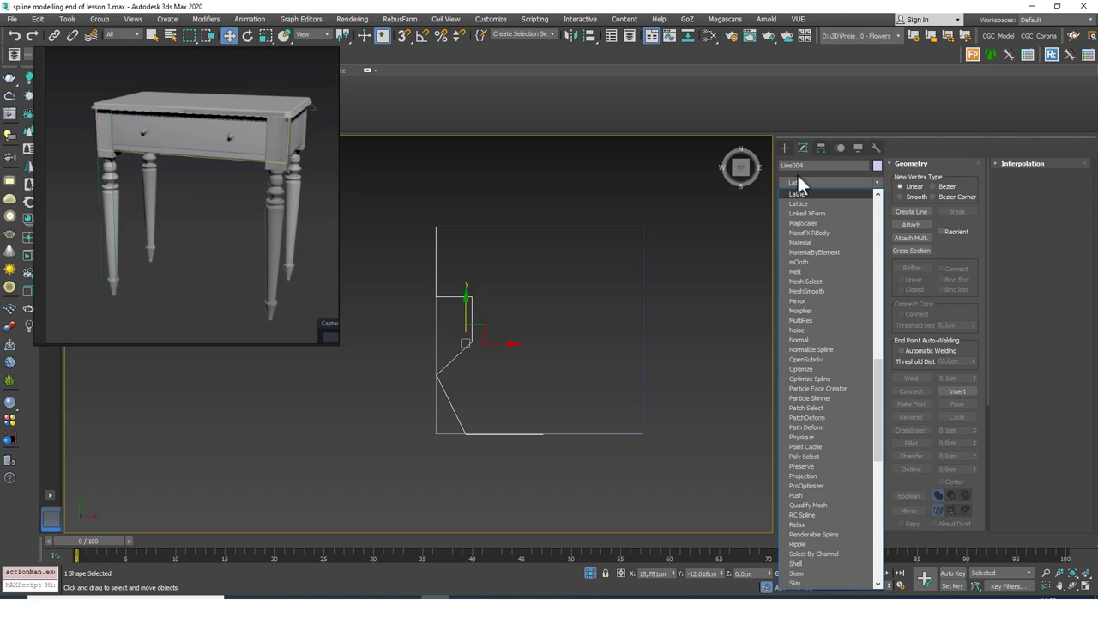
{"action": "key", "text": "Return"}
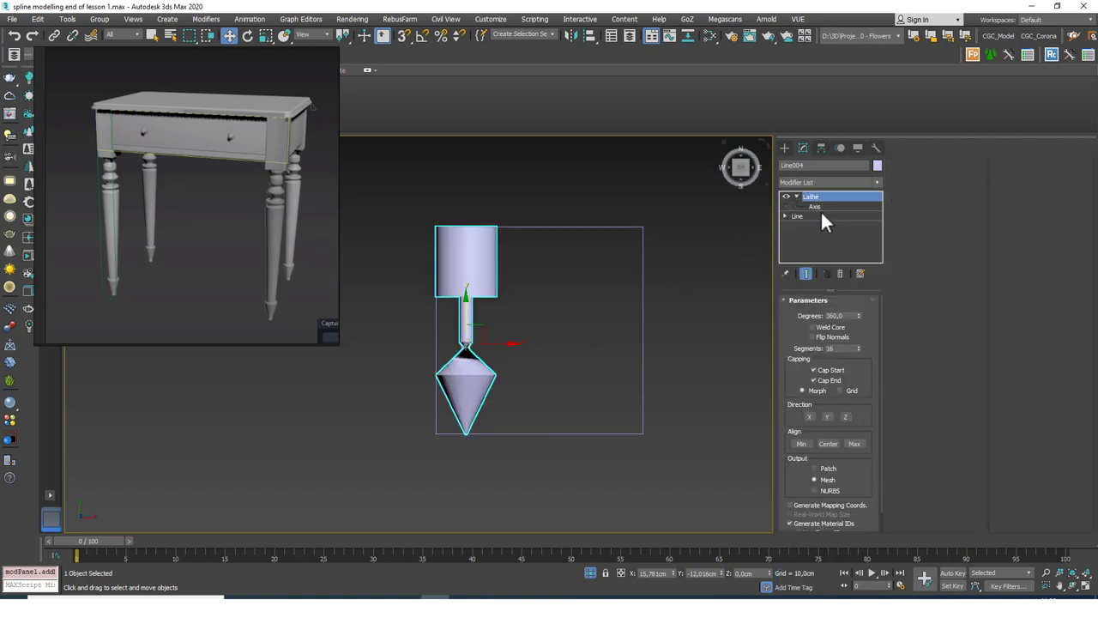
Shift the Lathe axis right to widen the knob and inspect its centre hole in wireframe
{"action": "left_click", "coordinate": [820, 208]}
{"action": "left_click_drag", "start_coordinate": [507, 344], "coordinate": [580, 351]}
{"action": "key", "text": "F3"}
{"action": "key", "text": "F3"}
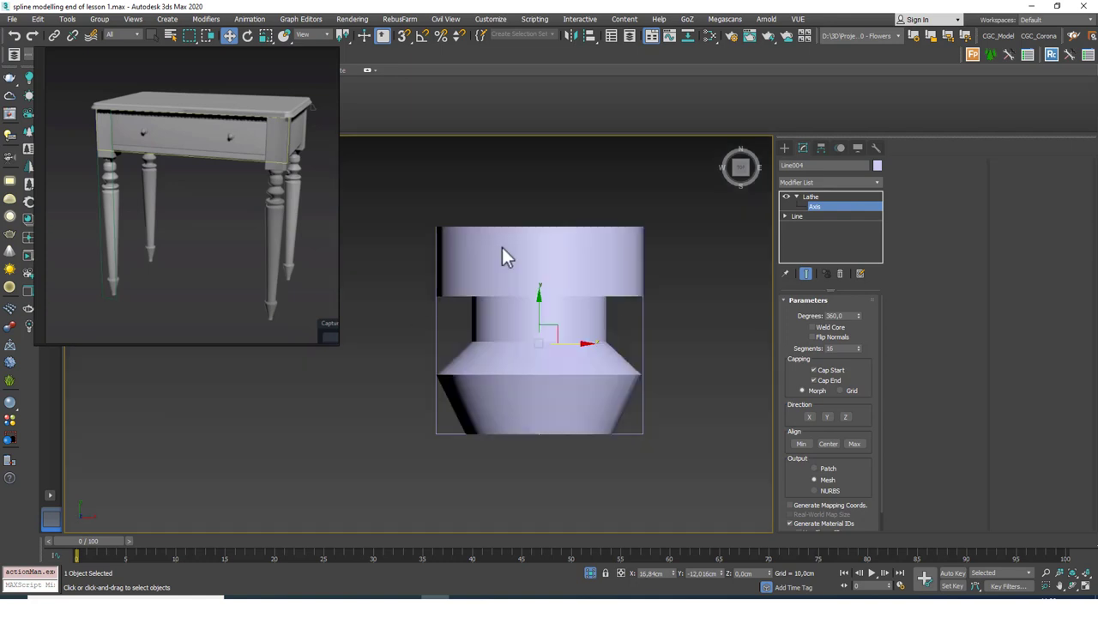
{"action": "middle_click_drag", "start_coordinate": [493, 352], "coordinate": [545, 371], "text": "alt"}
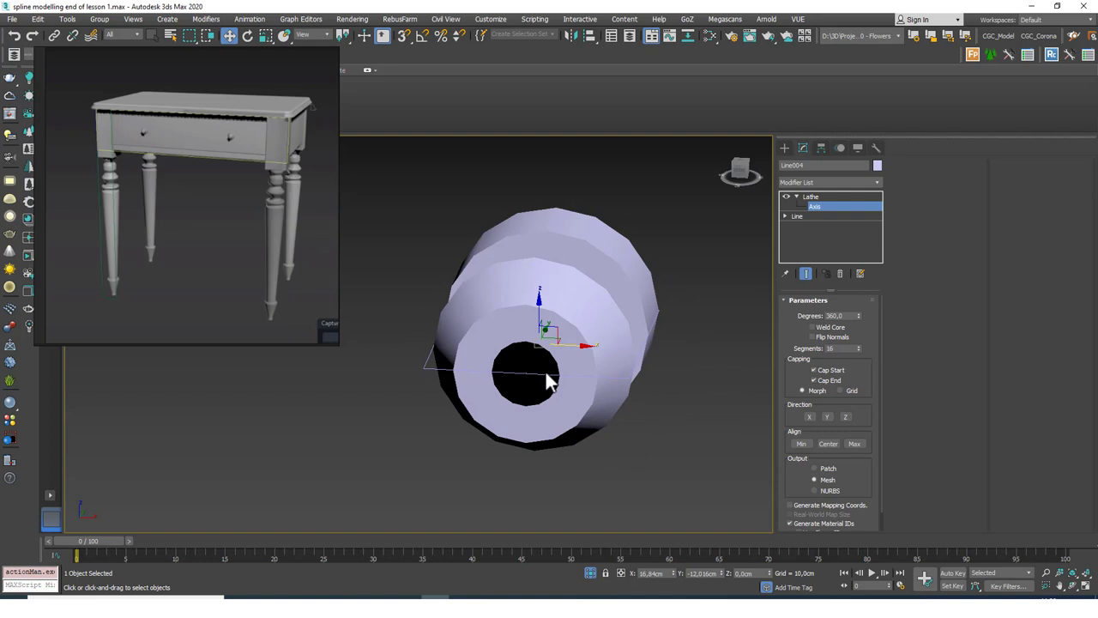
{"action": "scroll", "coordinate": [544, 360], "scroll_direction": "up", "scroll_amount": 3}
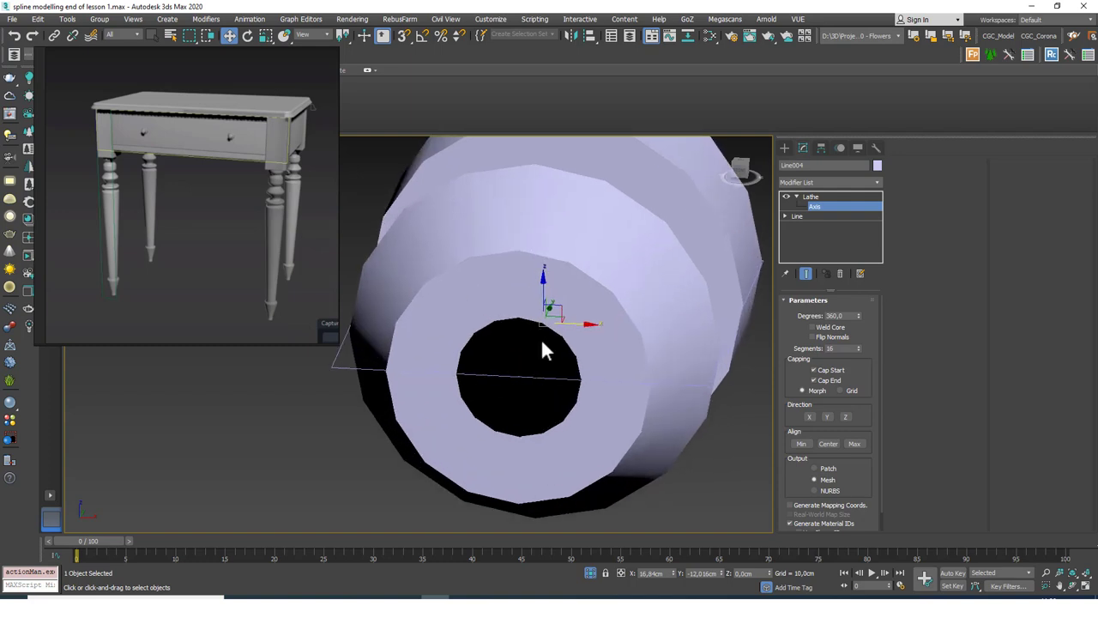
With Show End Result on, slide the profile's inner vertex onto the lathe axis
{"action": "left_click", "coordinate": [815, 216]}
{"action": "key", "text": "1"}
{"action": "key", "text": "ctrl+e"}
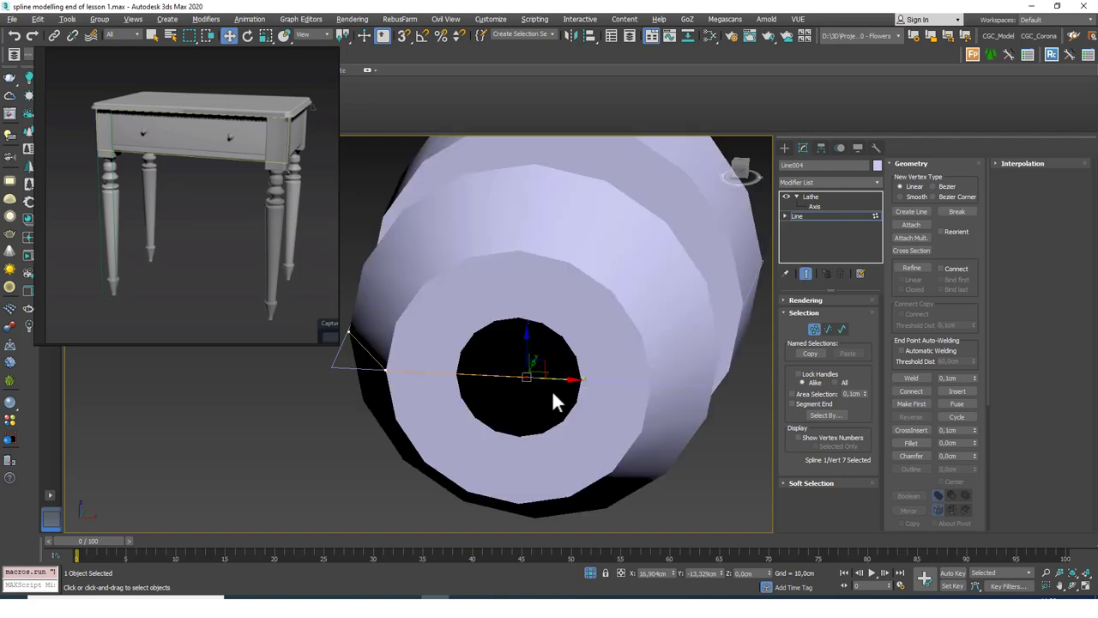
{"action": "left_click", "coordinate": [806, 274]}
{"action": "left_click", "coordinate": [807, 274]}
{"action": "mouse_move", "coordinate": [567, 368]}
{"action": "middle_mouse_down", "text": "alt"}
{"action": "mouse_move", "coordinate": [534, 368]}
{"action": "mouse_move", "coordinate": [563, 377]}
{"action": "middle_mouse_up", "text": "alt"}
{"action": "mouse_move", "coordinate": [563, 377]}
{"action": "left_mouse_down"}
{"action": "mouse_move", "coordinate": [544, 375]}
{"action": "mouse_move", "coordinate": [553, 380]}
{"action": "left_mouse_up"}
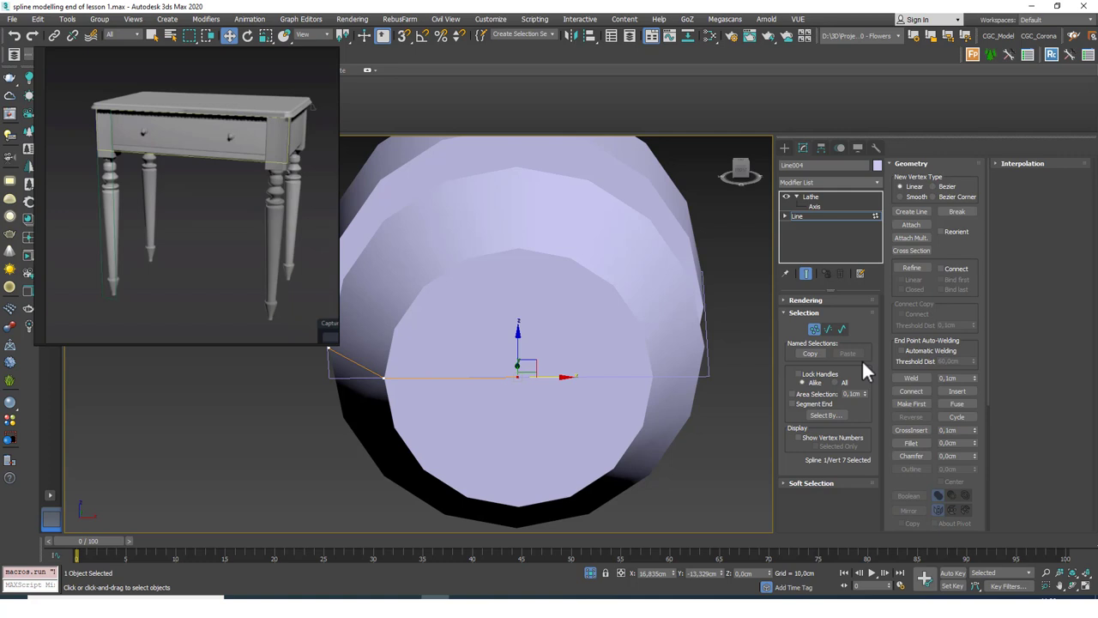
Enable Weld Core on the Lathe and orbit to inspect the solid knob from the side
{"action": "left_click", "coordinate": [819, 198]}
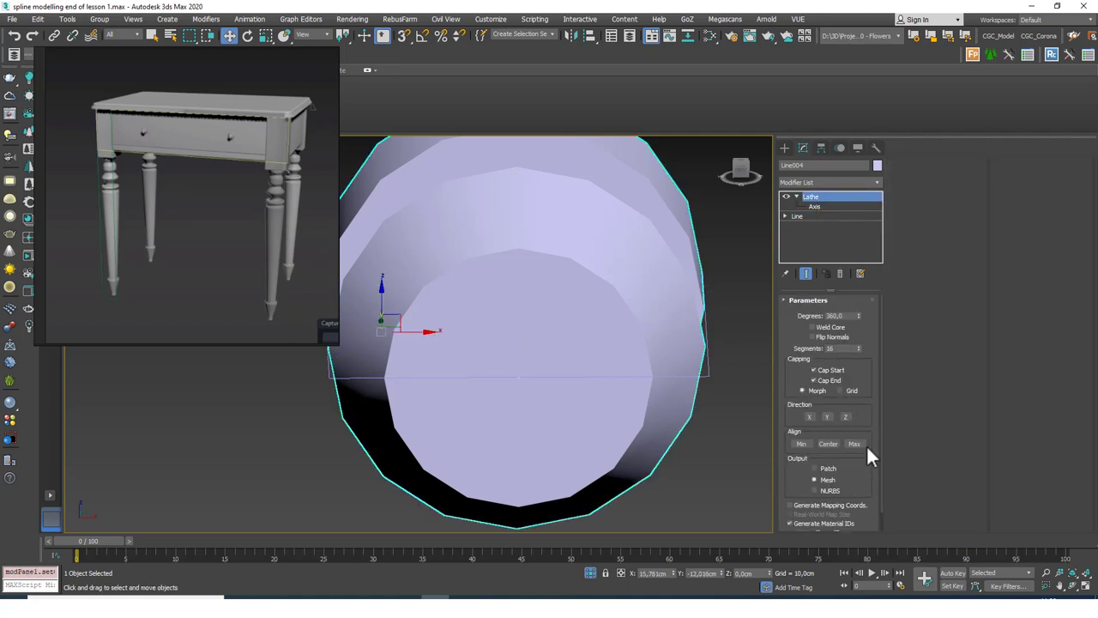
{"action": "scroll", "coordinate": [867, 444], "scroll_direction": "down", "scroll_amount": 1}
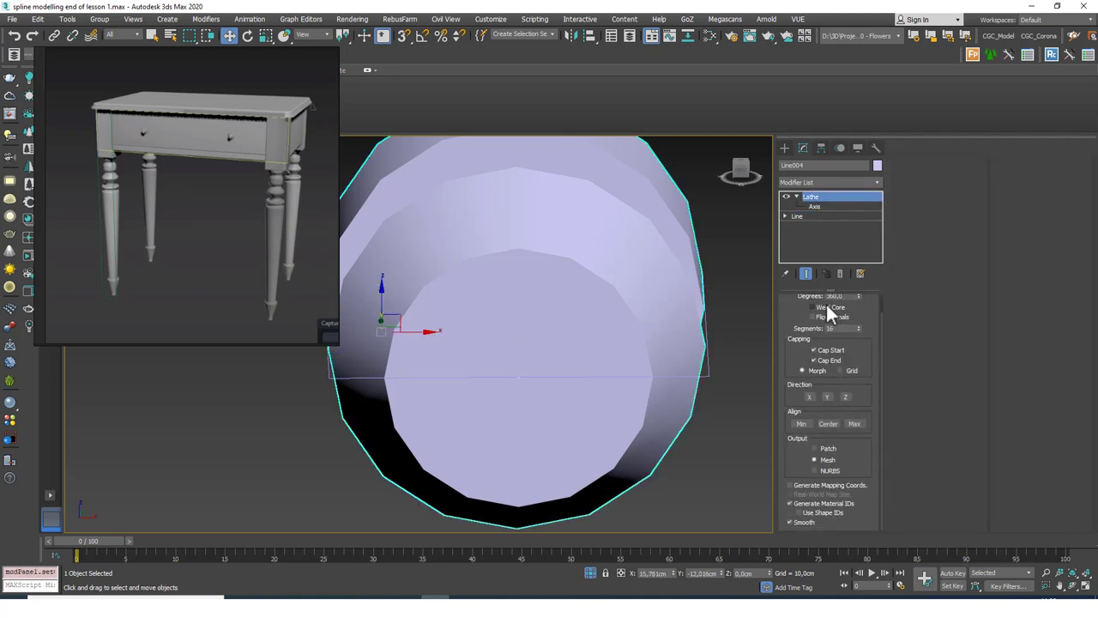
{"action": "scroll", "coordinate": [512, 391], "scroll_direction": "up", "scroll_amount": 3}
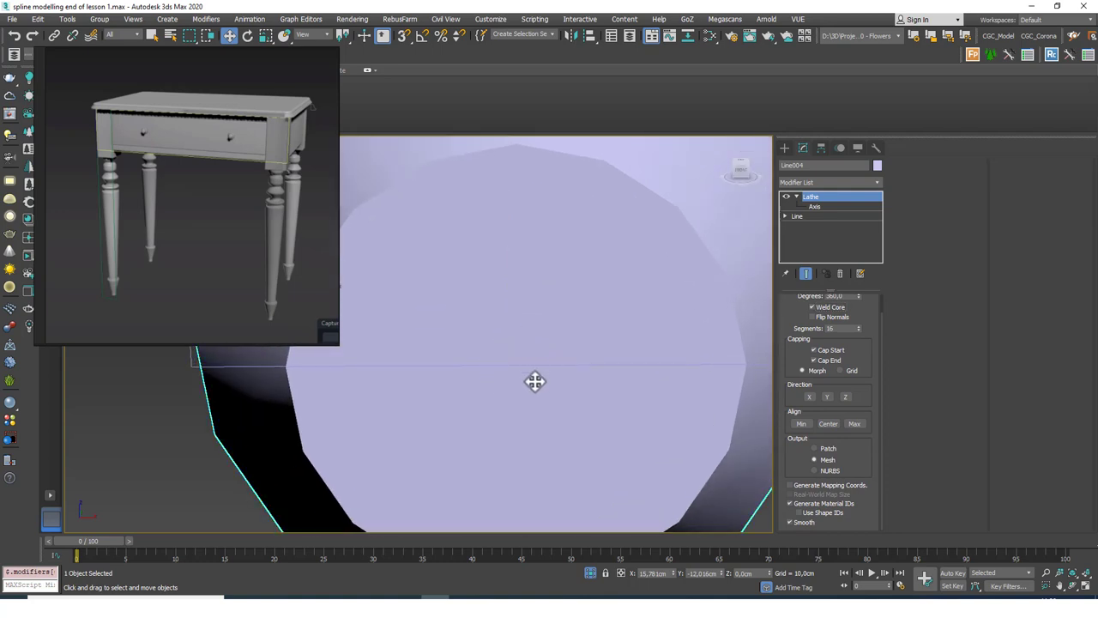
{"action": "scroll", "coordinate": [528, 356], "scroll_direction": "down", "scroll_amount": 3}
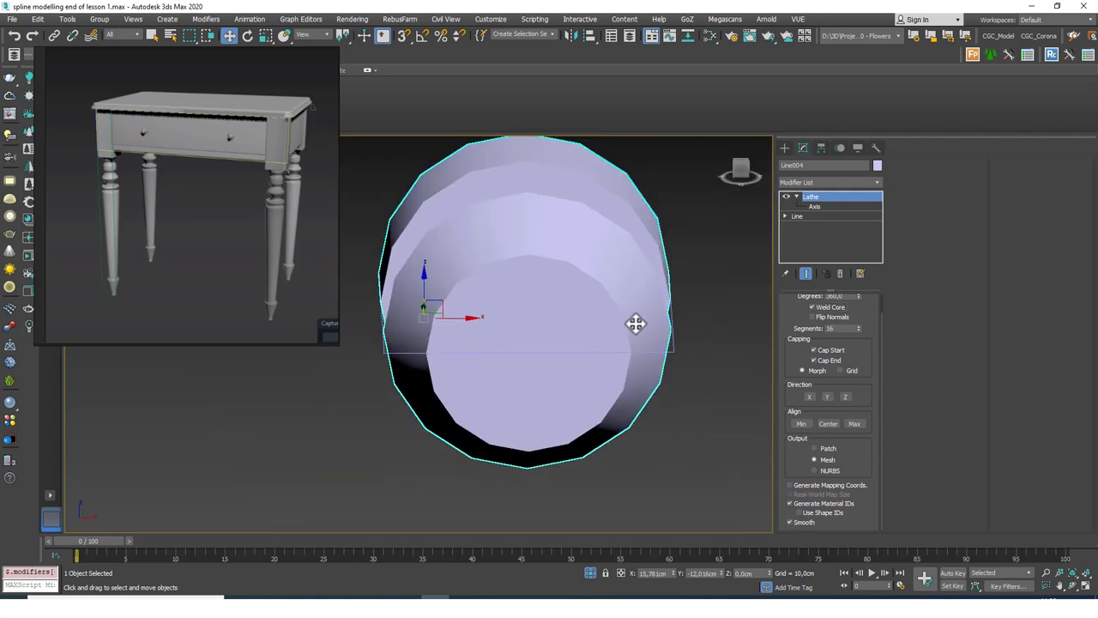
{"action": "middle_click_drag", "start_coordinate": [635, 321], "coordinate": [603, 342], "text": "alt"}
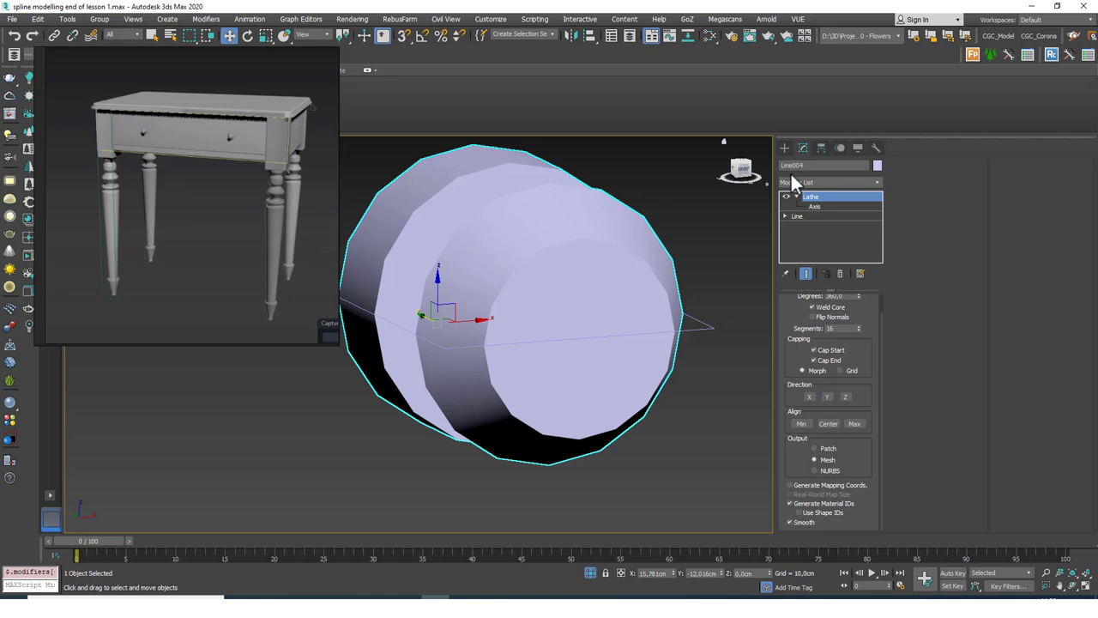
{"action": "middle_click_drag", "start_coordinate": [523, 269], "coordinate": [672, 240], "text": "alt"}
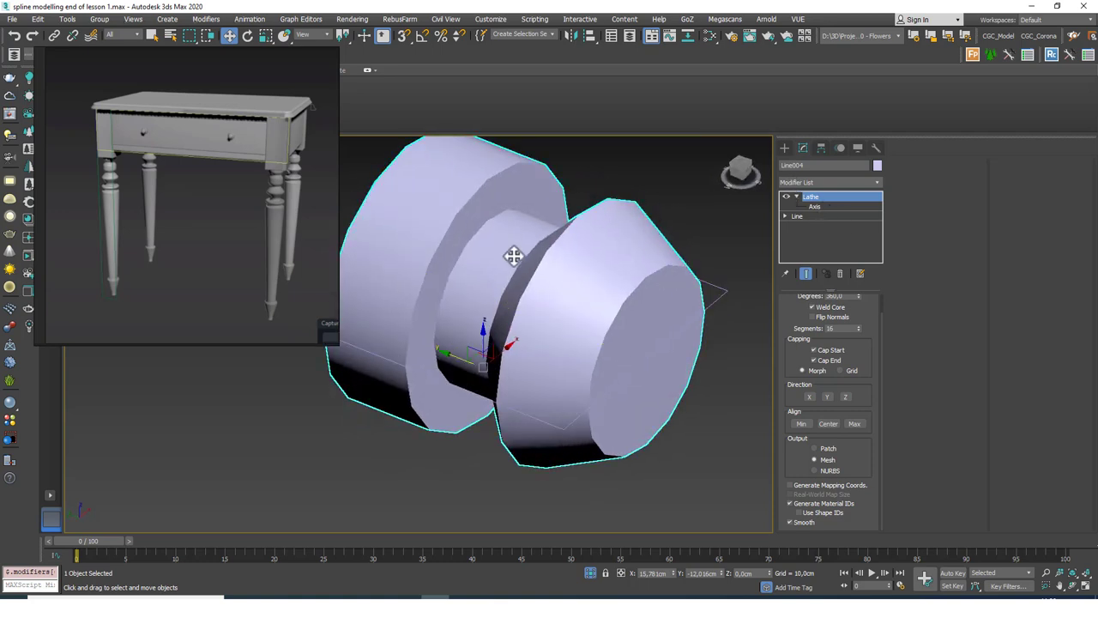
Show Line004's bare profile framed in the Front view, with Line004 selected
{"action": "left_click", "coordinate": [803, 216]}
{"action": "middle_click_drag", "start_coordinate": [630, 287], "coordinate": [523, 320], "text": "alt"}
{"action": "key", "text": "f"}
{"action": "scroll", "coordinate": [549, 304], "scroll_direction": "down", "scroll_amount": 3}
{"action": "key", "text": "z"}
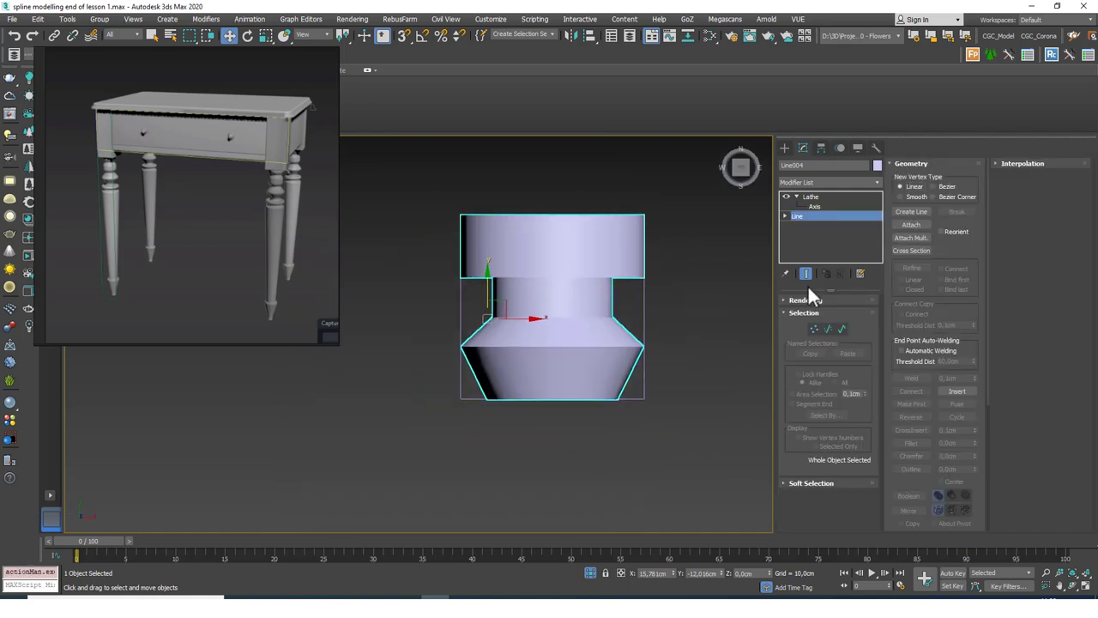
{"action": "left_click", "coordinate": [806, 273]}
{"action": "middle_click_drag", "start_coordinate": [525, 322], "coordinate": [525, 310]}
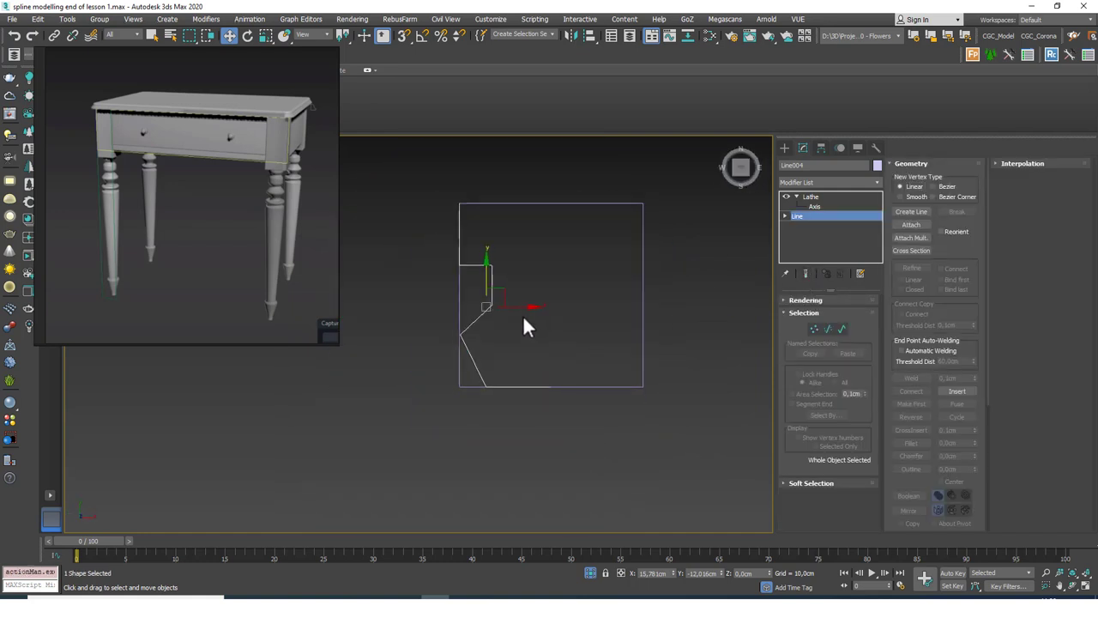
{"action": "scroll", "coordinate": [526, 296], "scroll_direction": "up", "scroll_amount": 1}
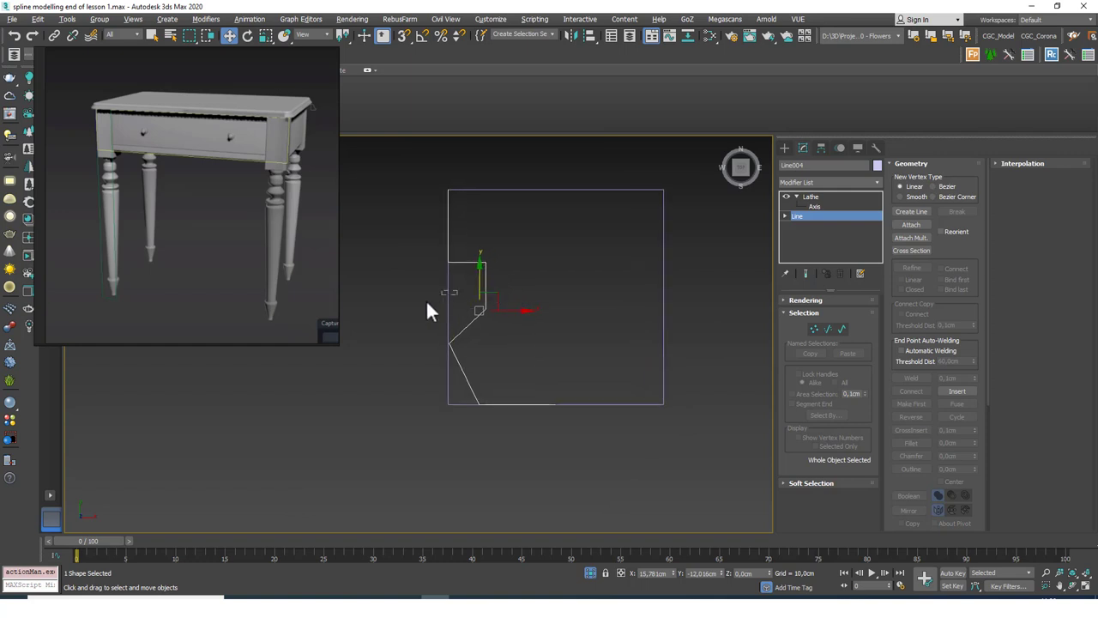
{"action": "left_click", "coordinate": [449, 315]}
{"action": "left_click", "coordinate": [461, 314]}
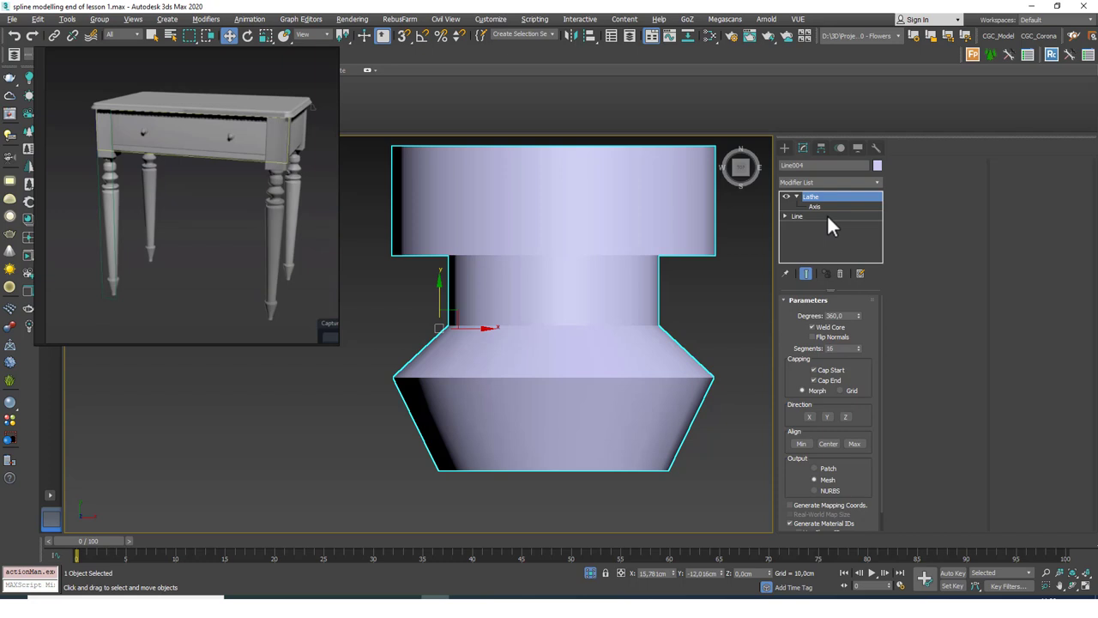
Convert five profile vertices to Smooth and then Bezier
{"action": "left_click", "coordinate": [827, 216]}
{"action": "scroll", "coordinate": [493, 317], "scroll_direction": "down", "scroll_amount": 2}
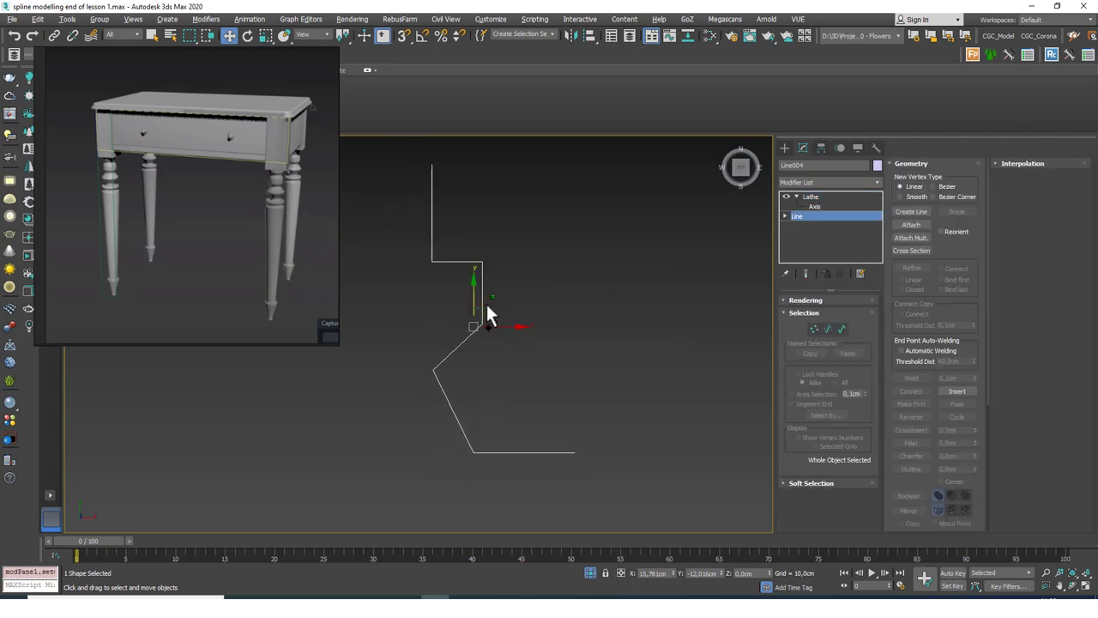
{"action": "left_click", "coordinate": [814, 328]}
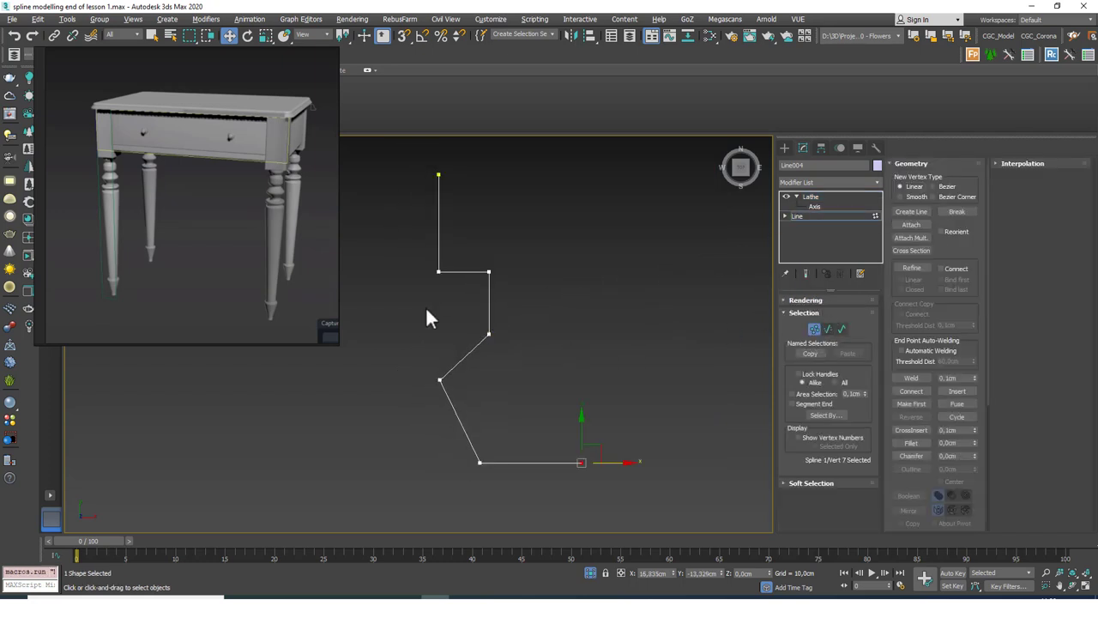
{"action": "left_click_drag", "start_coordinate": [532, 489], "coordinate": [532, 490]}
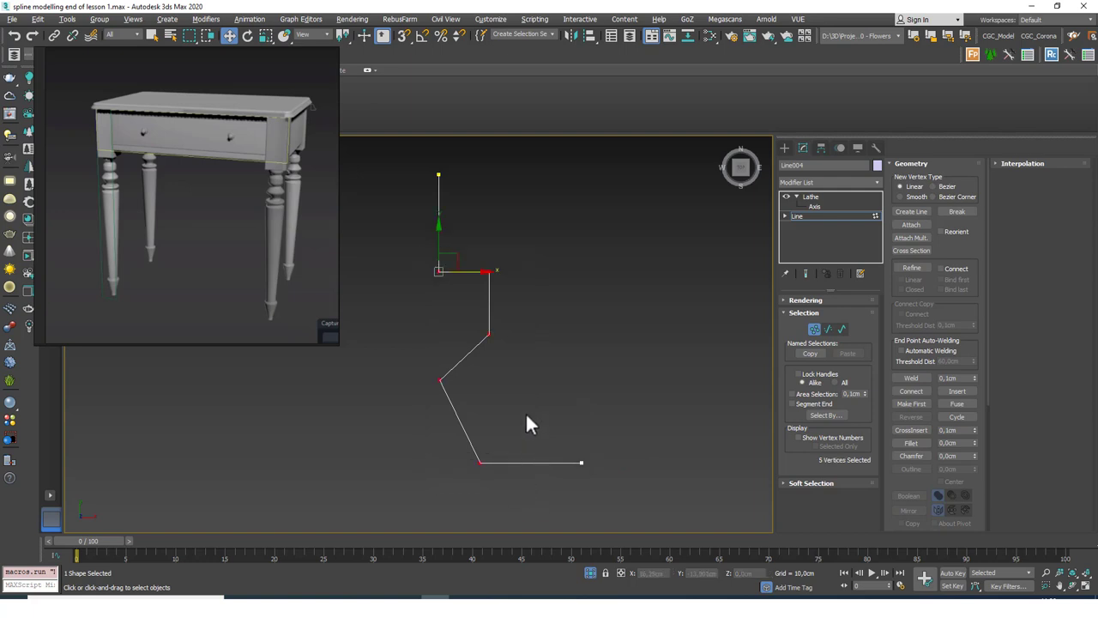
{"action": "right_click", "coordinate": [573, 300]}
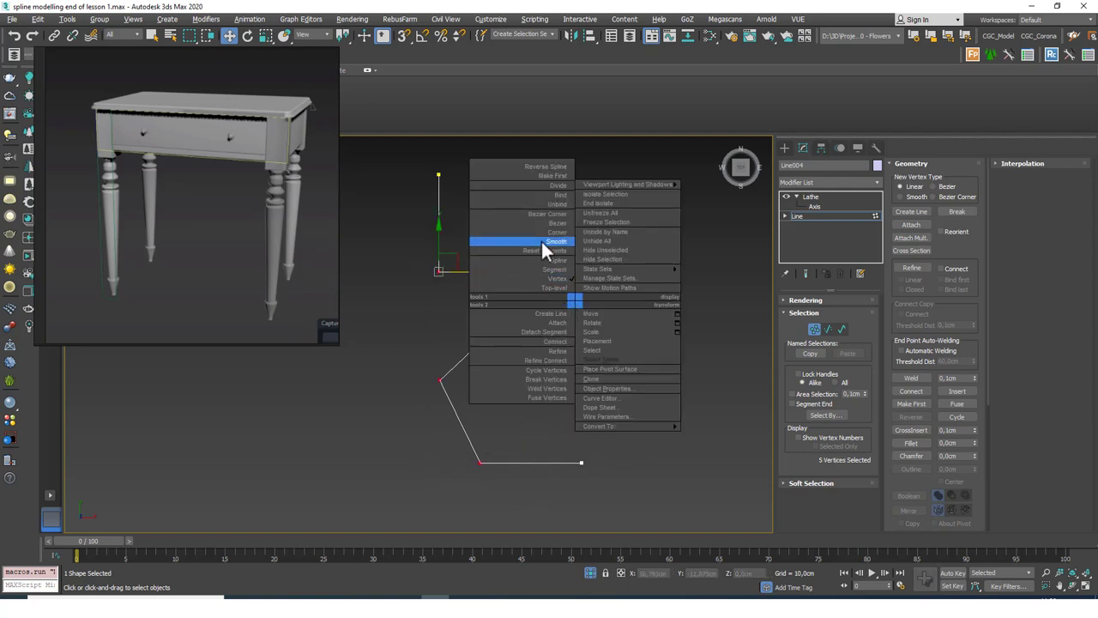
{"action": "left_click", "coordinate": [540, 240]}
{"action": "right_click", "coordinate": [545, 258]}
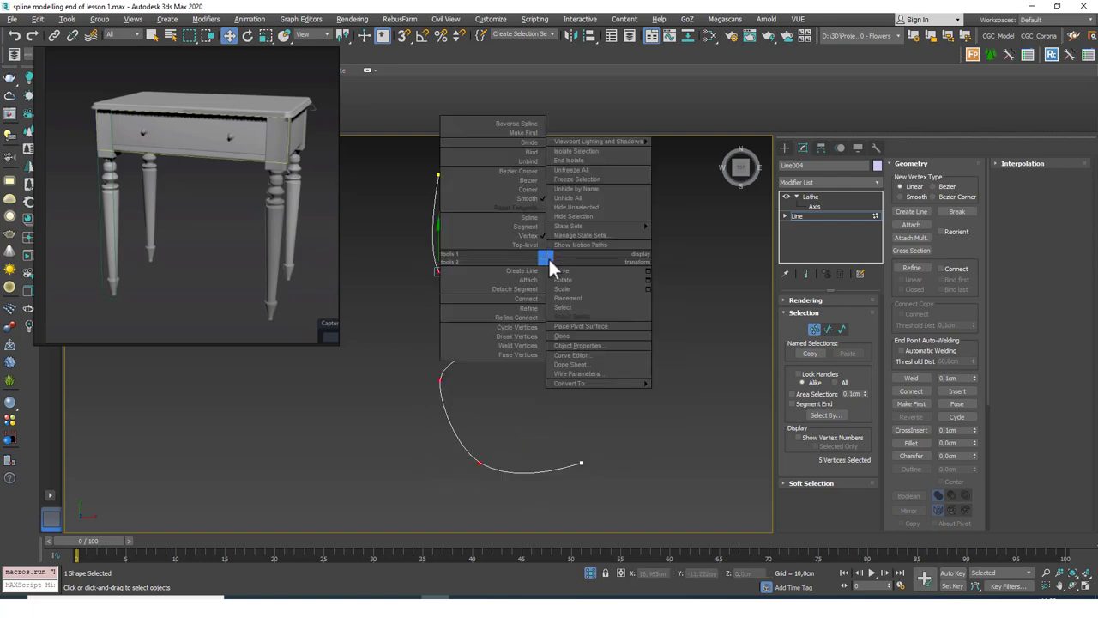
{"action": "left_click", "coordinate": [528, 180]}
{"action": "middle_click_drag", "start_coordinate": [486, 277], "coordinate": [595, 249]}
{"action": "left_click", "coordinate": [594, 250]}
Shape the S-curve with the middle vertex's Bezier tangents and straighten the bottom segment
{"action": "left_click", "coordinate": [514, 316]}
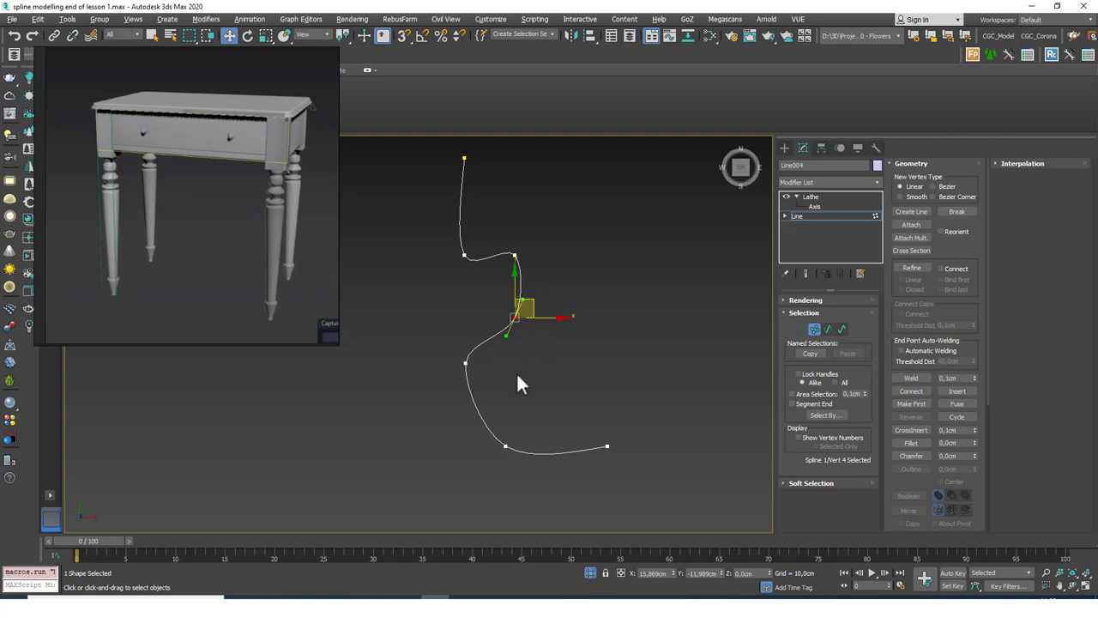
{"action": "left_click_drag", "start_coordinate": [506, 338], "coordinate": [502, 332]}
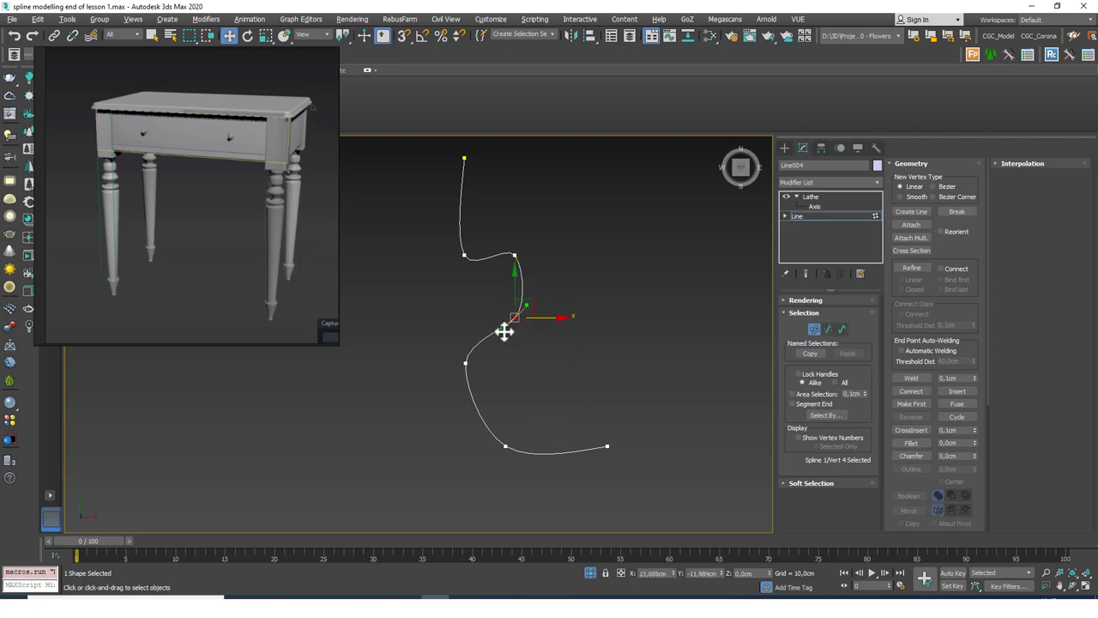
{"action": "left_click_drag", "start_coordinate": [502, 328], "coordinate": [540, 316]}
{"action": "left_click_drag", "start_coordinate": [501, 332], "coordinate": [497, 342]}
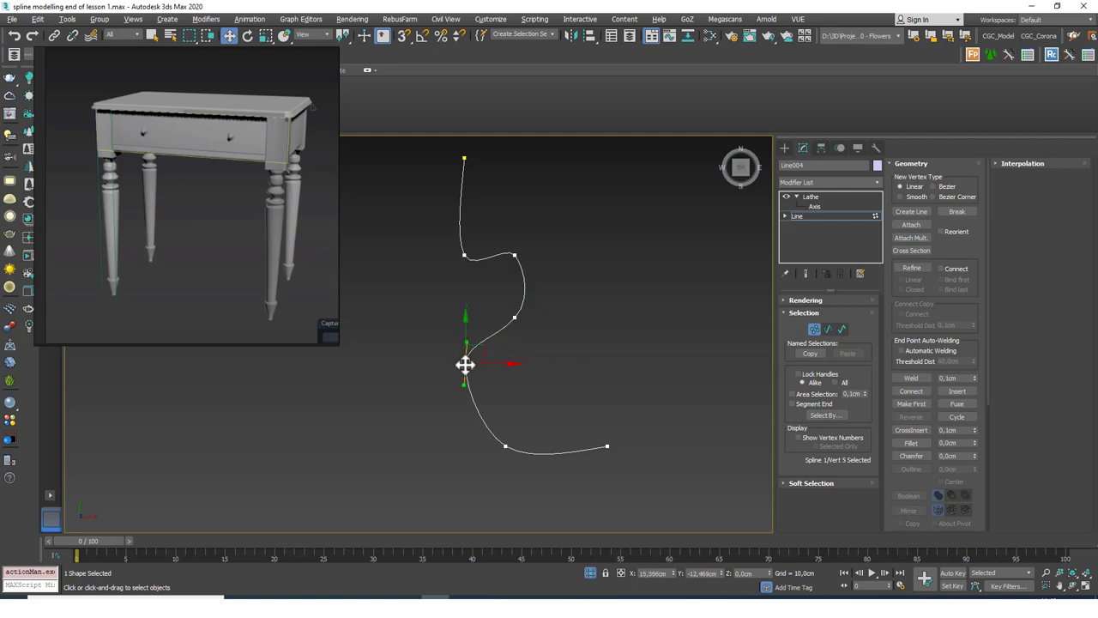
{"action": "left_click_drag", "start_coordinate": [462, 385], "coordinate": [462, 395]}
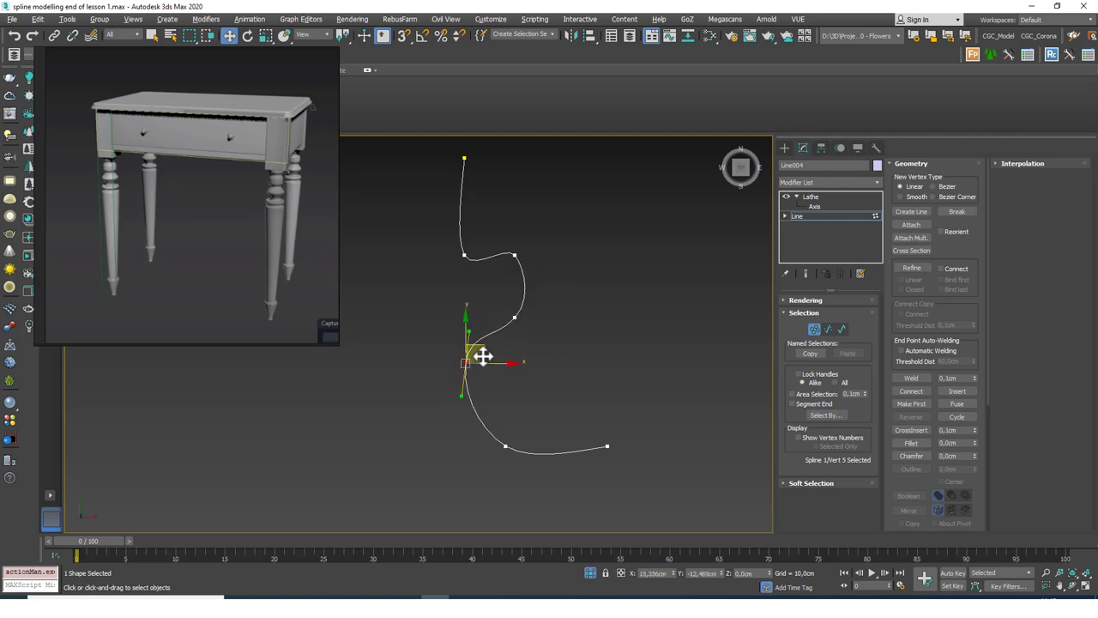
{"action": "left_click_drag", "start_coordinate": [483, 356], "coordinate": [485, 364]}
{"action": "left_click", "coordinate": [504, 446]}
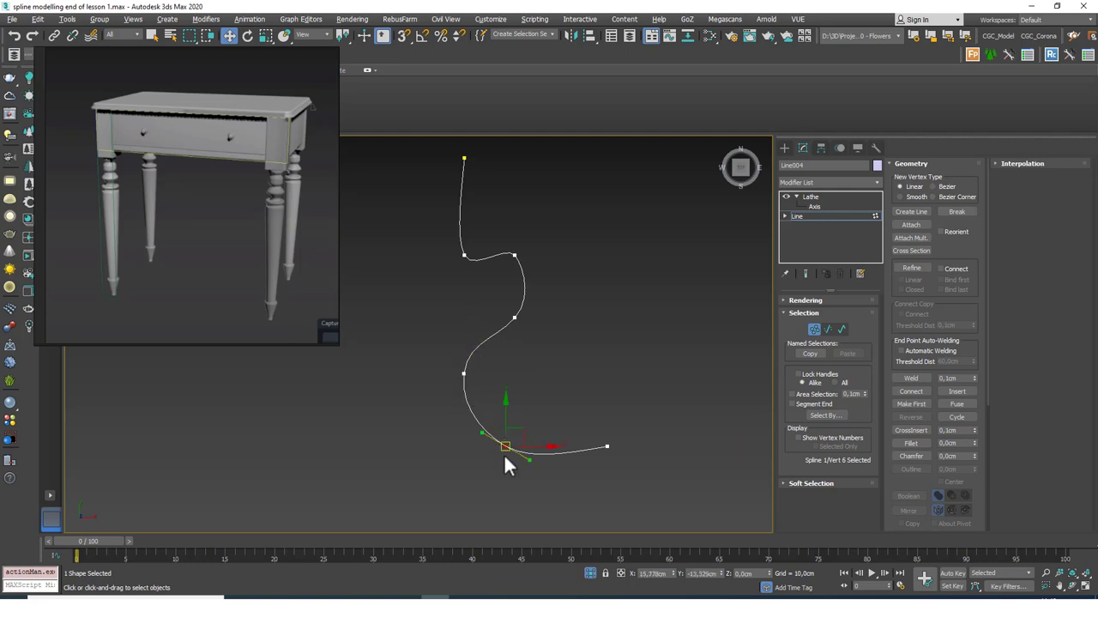
{"action": "left_click_drag", "start_coordinate": [529, 461], "coordinate": [529, 447]}
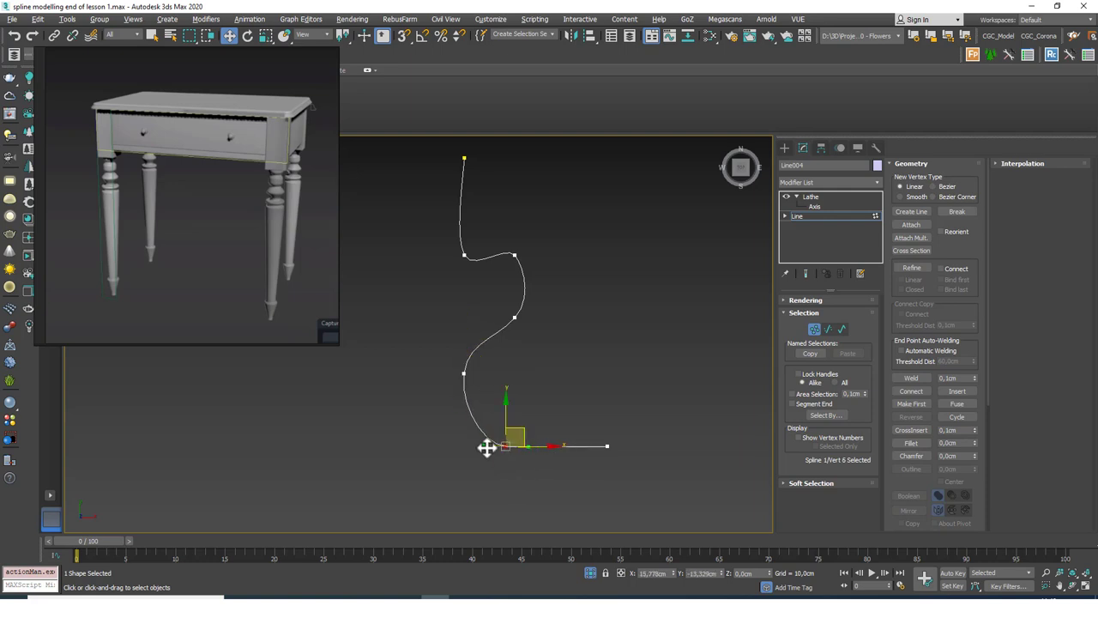
Refine the curve by nudging the second-from-top and lower-left vertices, then deselect
{"action": "scroll", "coordinate": [467, 266], "scroll_direction": "down", "scroll_amount": 2}
{"action": "left_click", "coordinate": [469, 237]}
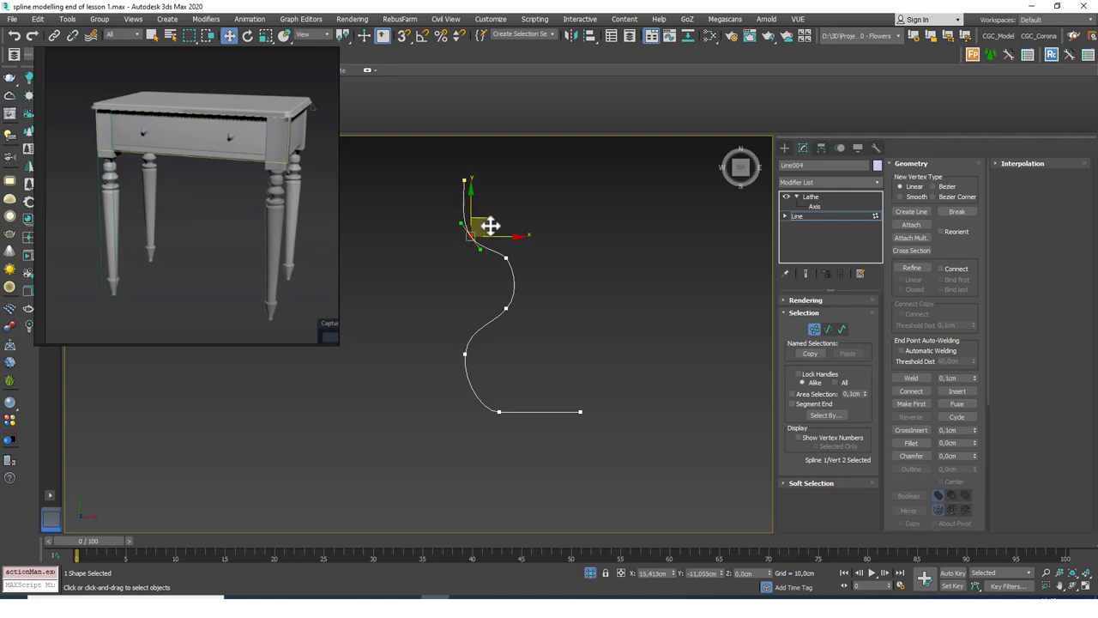
{"action": "left_click_drag", "start_coordinate": [493, 222], "coordinate": [490, 232]}
{"action": "left_click", "coordinate": [499, 412]}
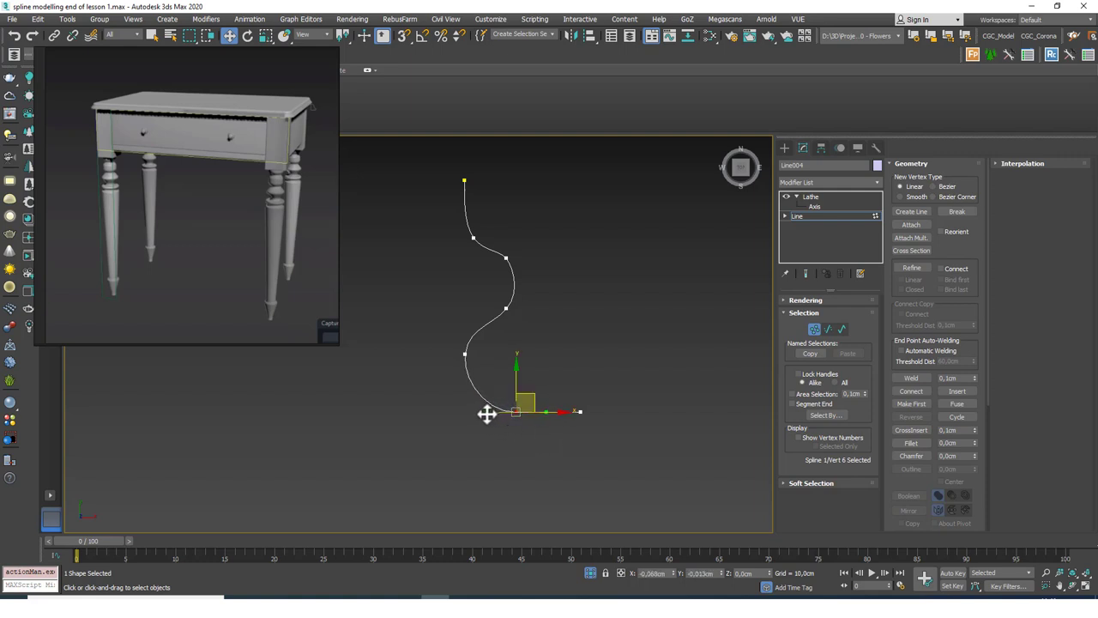
{"action": "left_click", "coordinate": [464, 353]}
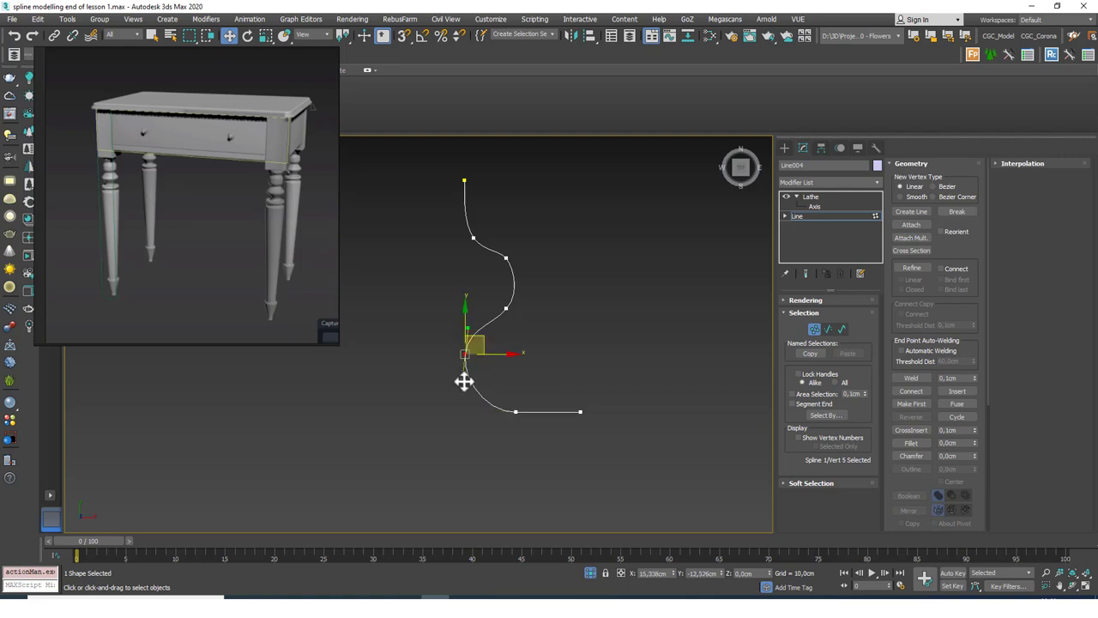
{"action": "left_click_drag", "start_coordinate": [467, 312], "coordinate": [466, 319]}
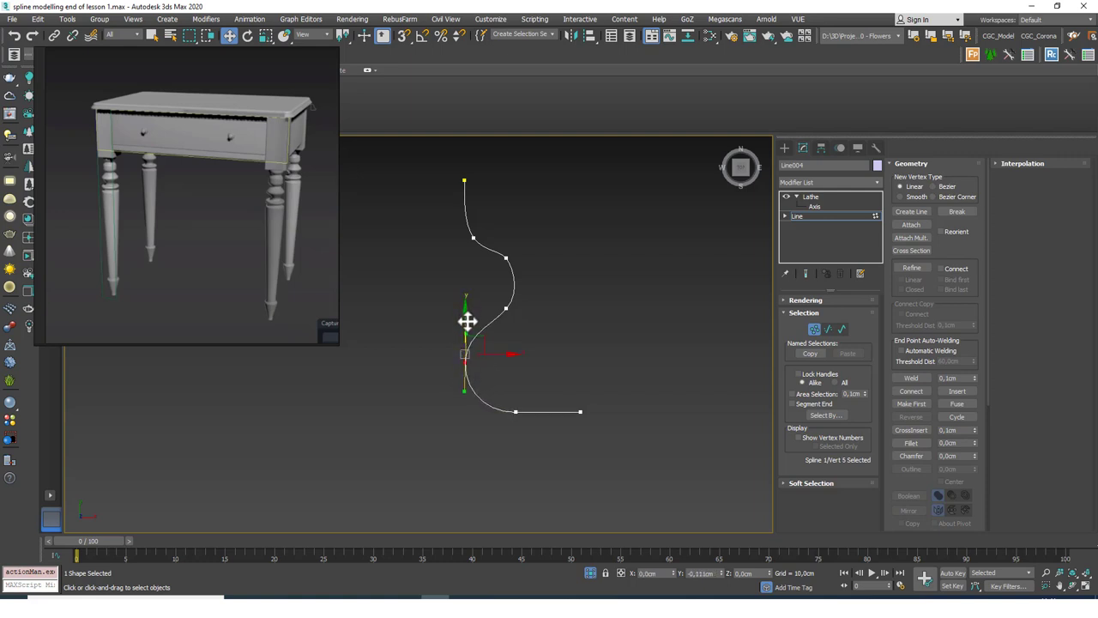
{"action": "left_click", "coordinate": [500, 307]}
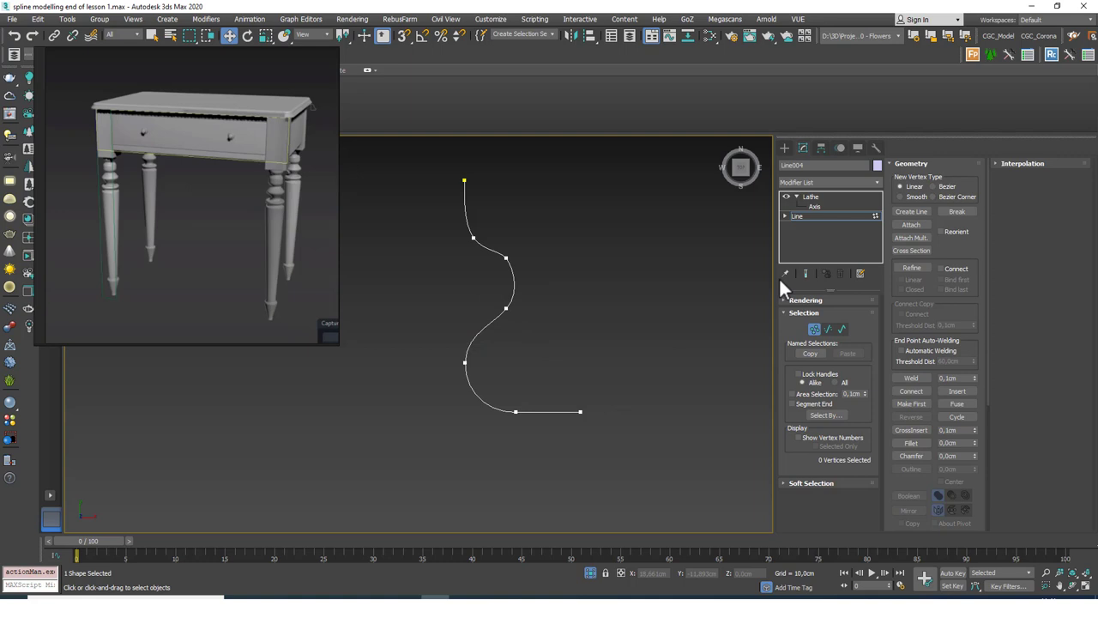
Check the lathed knob, then view the bare profile from the top and lower its bottom vertex slightly
{"action": "left_click", "coordinate": [808, 274]}
{"action": "middle_click_drag", "start_coordinate": [526, 343], "coordinate": [603, 283], "text": "alt"}
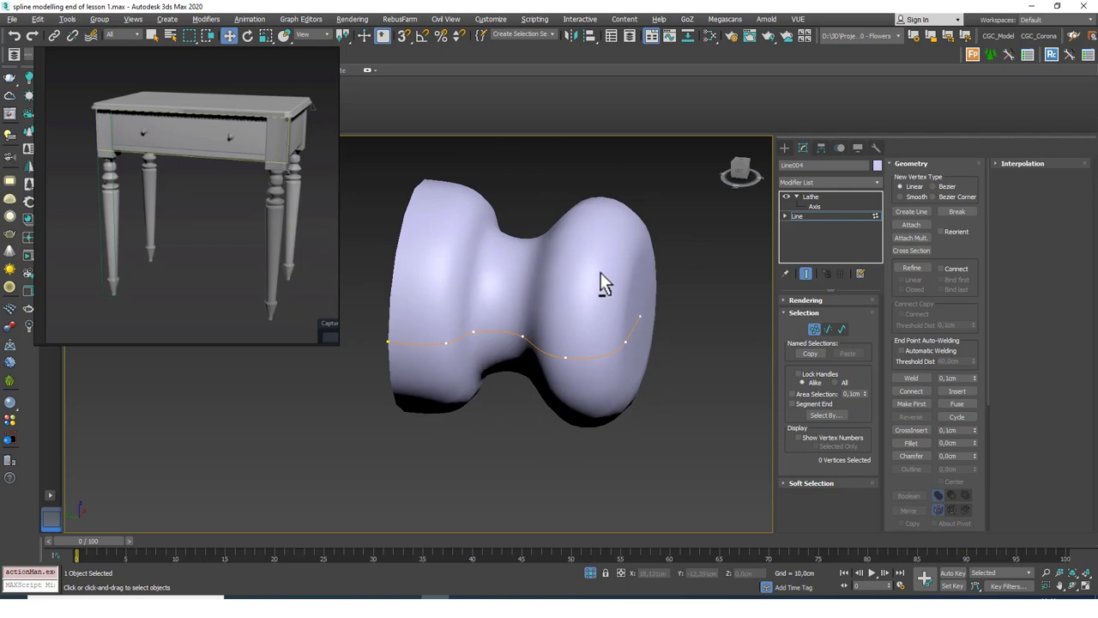
{"action": "left_click", "coordinate": [634, 314]}
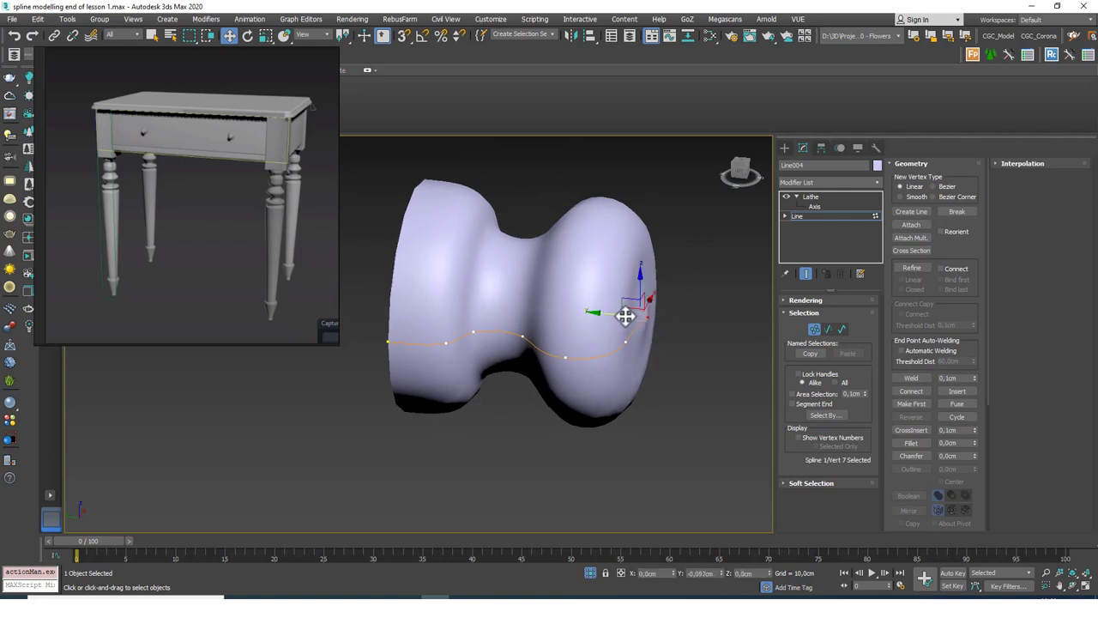
{"action": "left_click", "coordinate": [806, 274]}
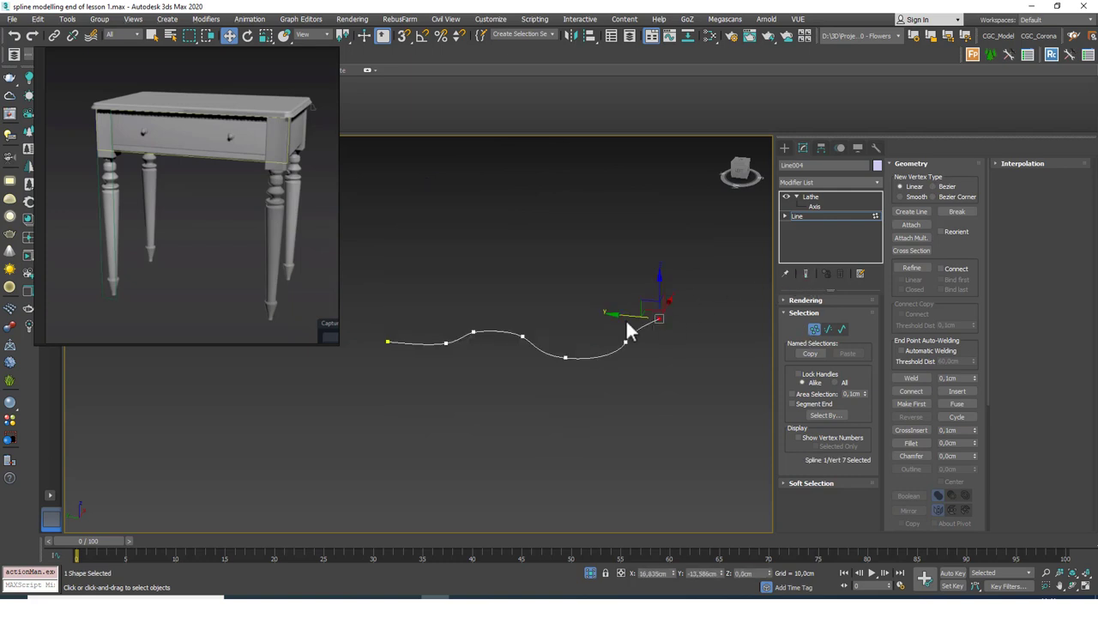
{"action": "key", "text": "t"}
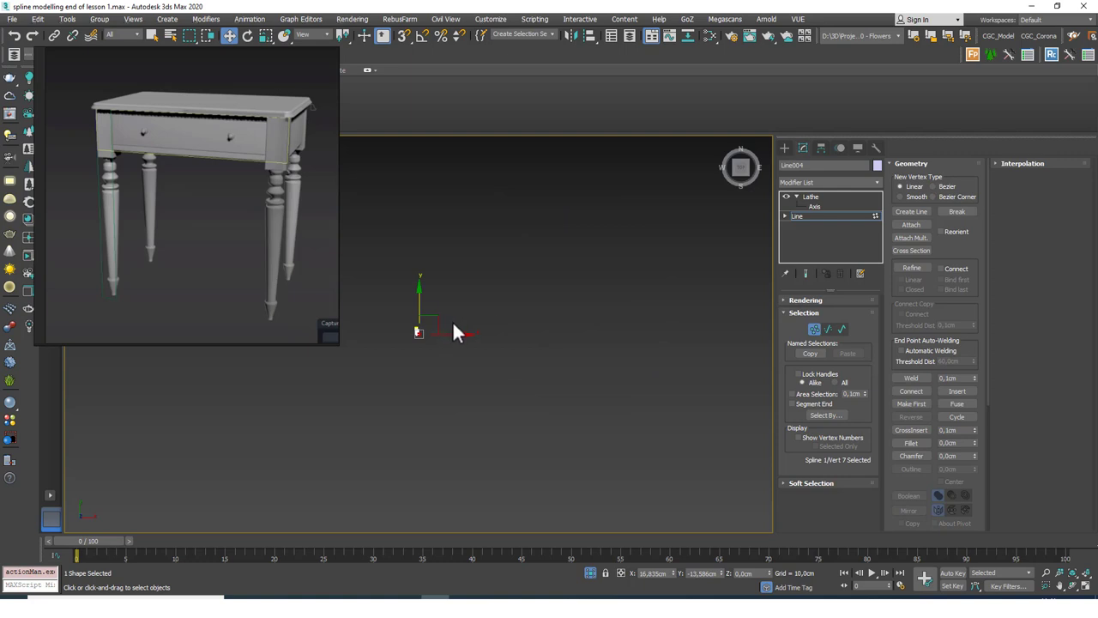
{"action": "middle_click_drag", "start_coordinate": [453, 329], "coordinate": [617, 348]}
{"action": "scroll", "coordinate": [657, 351], "scroll_direction": "up", "scroll_amount": 5}
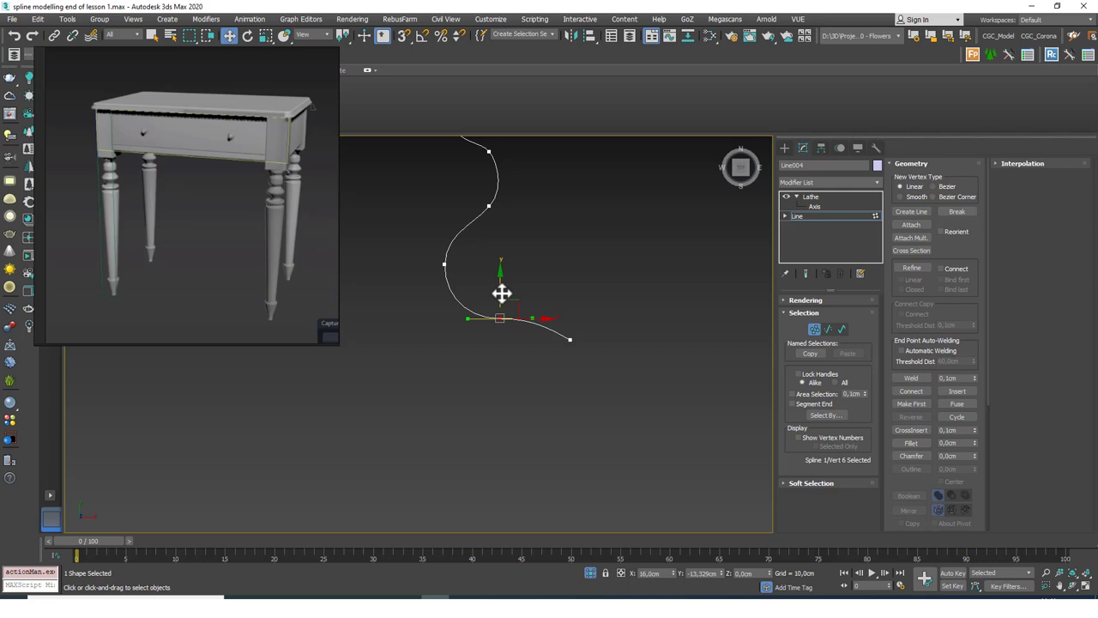
{"action": "left_click_drag", "start_coordinate": [502, 292], "coordinate": [467, 315]}
Make the end vertex Bezier, delete the vertex beside it, and show the lathed knob again
{"action": "left_click", "coordinate": [569, 339]}
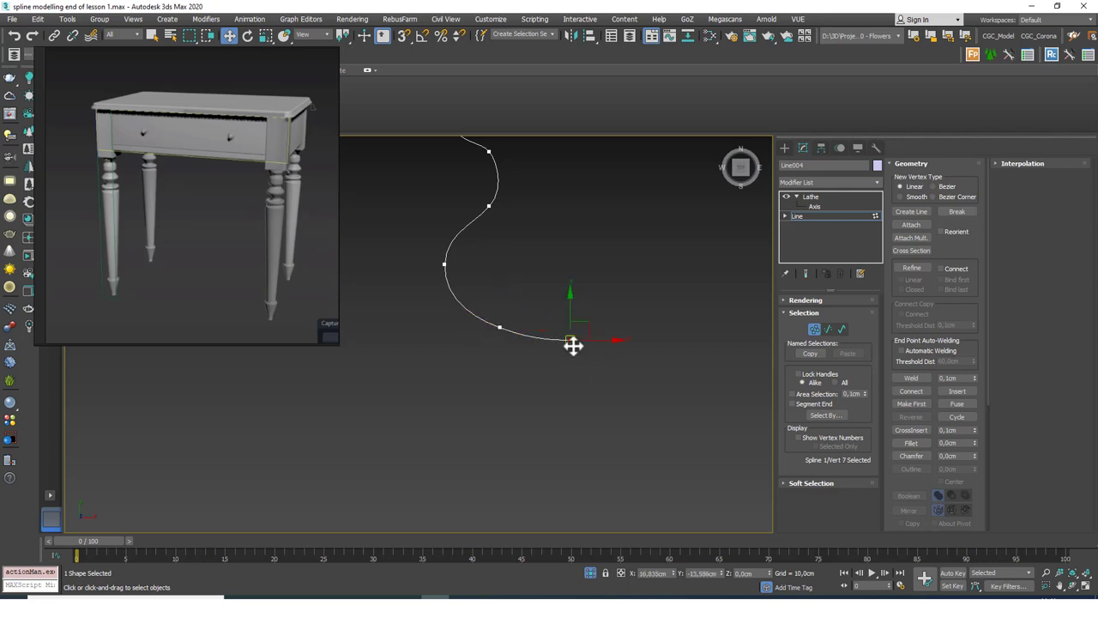
{"action": "right_click", "coordinate": [589, 320]}
{"action": "left_click", "coordinate": [559, 256]}
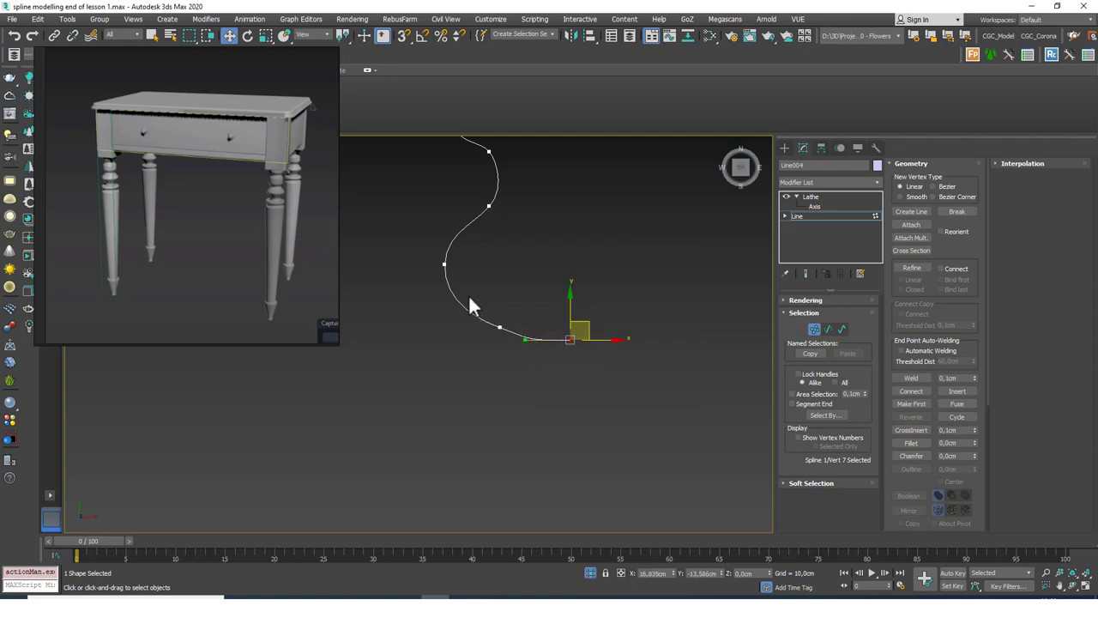
{"action": "left_click", "coordinate": [500, 327]}
{"action": "left_click_drag", "start_coordinate": [520, 311], "coordinate": [471, 341]}
{"action": "key", "text": "Delete"}
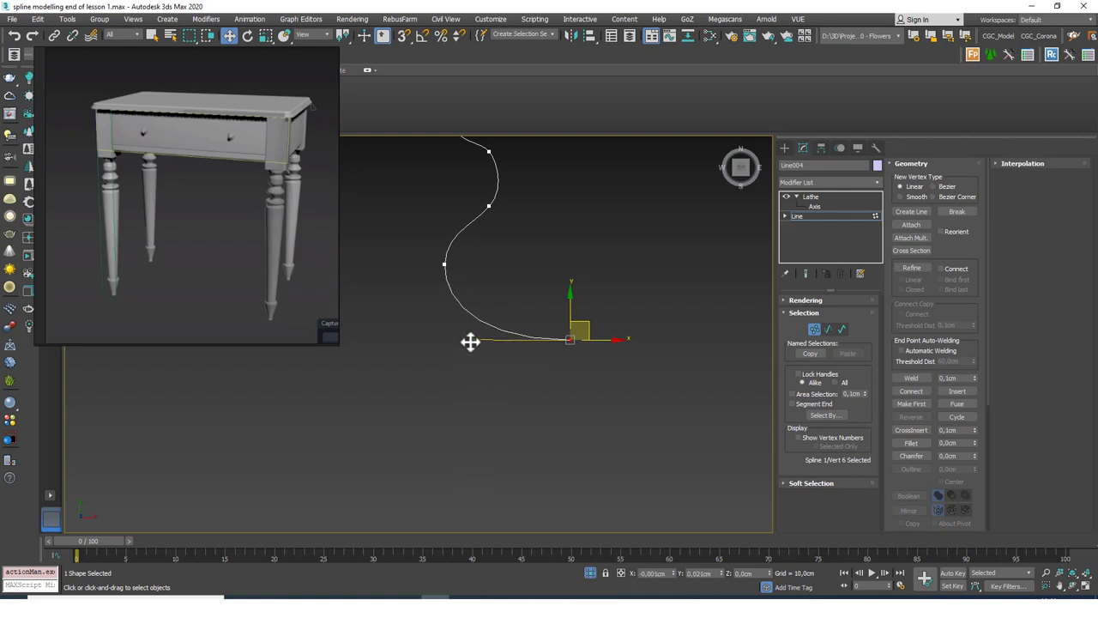
{"action": "left_click", "coordinate": [806, 274]}
{"action": "middle_click_drag", "start_coordinate": [515, 321], "coordinate": [562, 309], "text": "alt"}
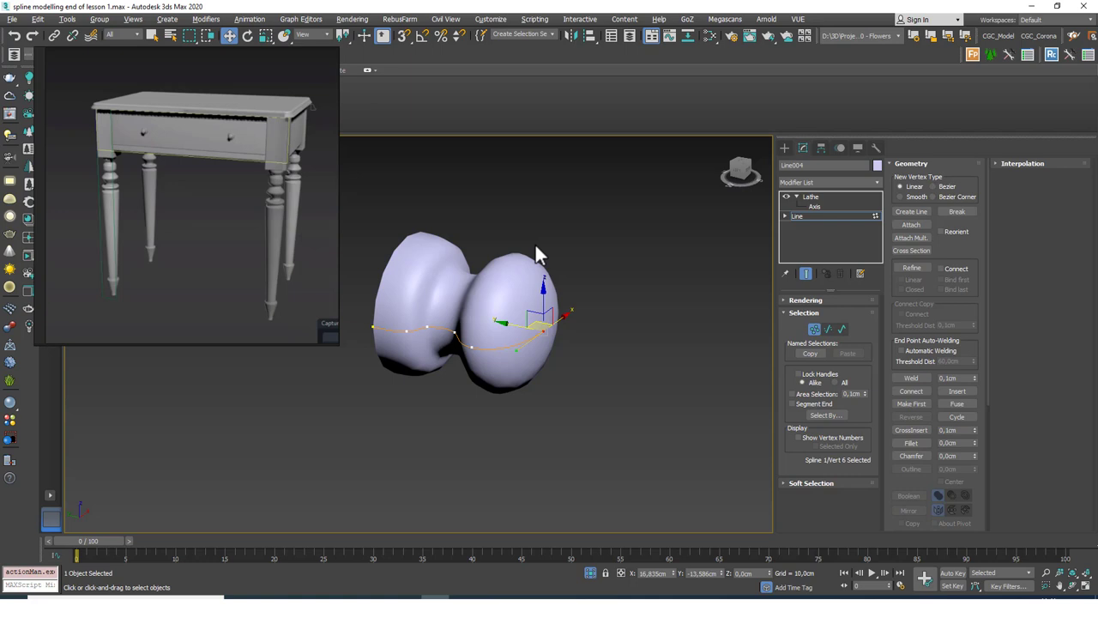
Select the Lathe and end isolation so the whole table reappears
{"action": "left_click", "coordinate": [820, 197]}
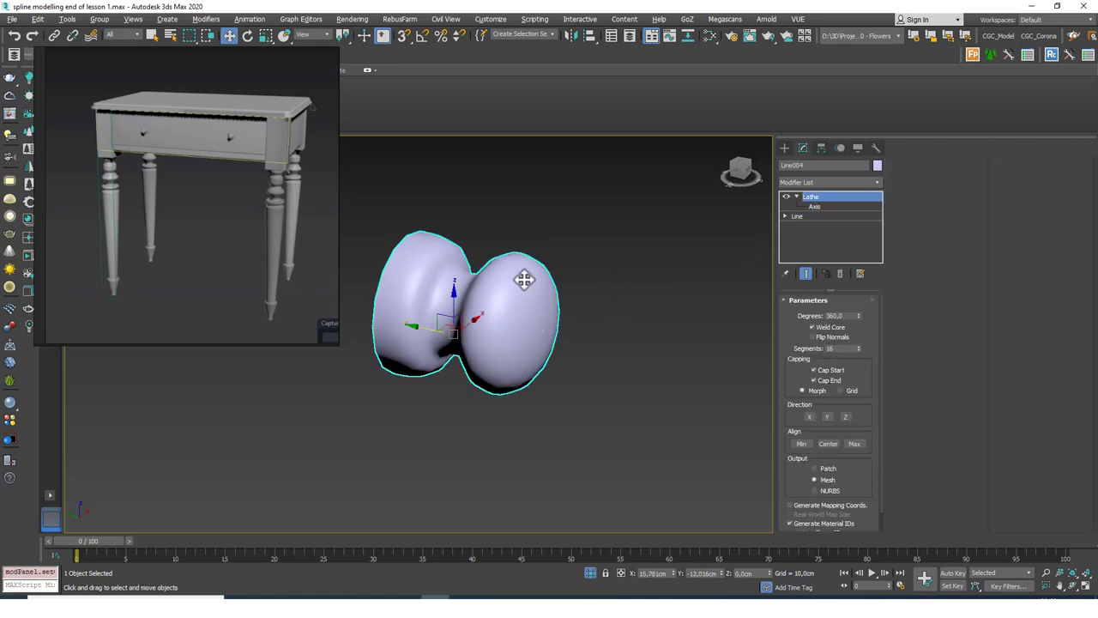
{"action": "scroll", "coordinate": [523, 279], "scroll_direction": "down", "scroll_amount": 3}
{"action": "right_click", "coordinate": [542, 247]}
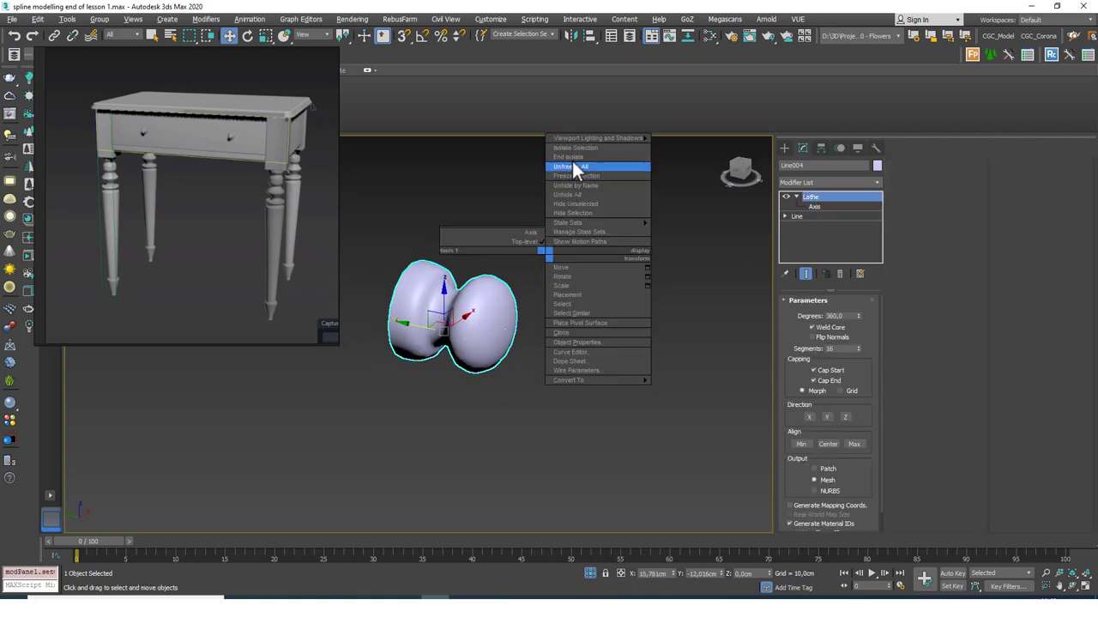
{"action": "left_click", "coordinate": [575, 164]}
{"action": "scroll", "coordinate": [517, 340], "scroll_direction": "down", "scroll_amount": 2}
{"action": "scroll", "coordinate": [515, 326], "scroll_direction": "down", "scroll_amount": 5}
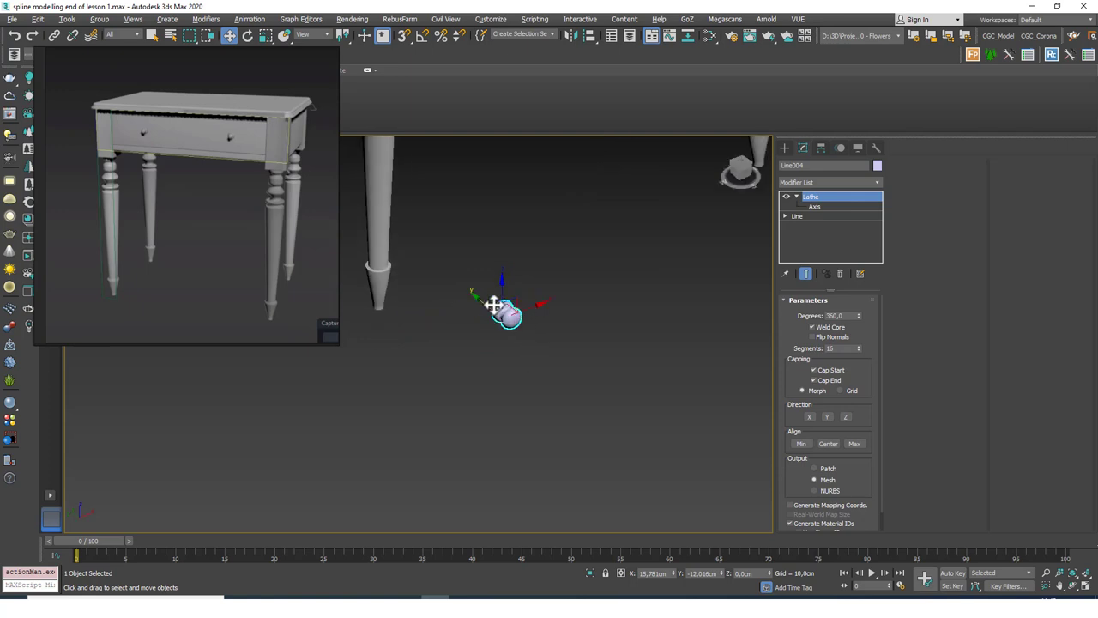
{"action": "middle_click_drag", "start_coordinate": [530, 326], "coordinate": [461, 360]}
Raise the knob to table height and place it against the left side of the drawer front
{"action": "left_click_drag", "start_coordinate": [461, 361], "coordinate": [469, 174]}
{"action": "key", "text": "z"}
{"action": "scroll", "coordinate": [451, 257], "scroll_direction": "down", "scroll_amount": 5}
{"action": "middle_click_drag", "start_coordinate": [451, 258], "coordinate": [590, 299], "text": "alt"}
{"action": "key", "text": "f"}
{"action": "key", "text": "z"}
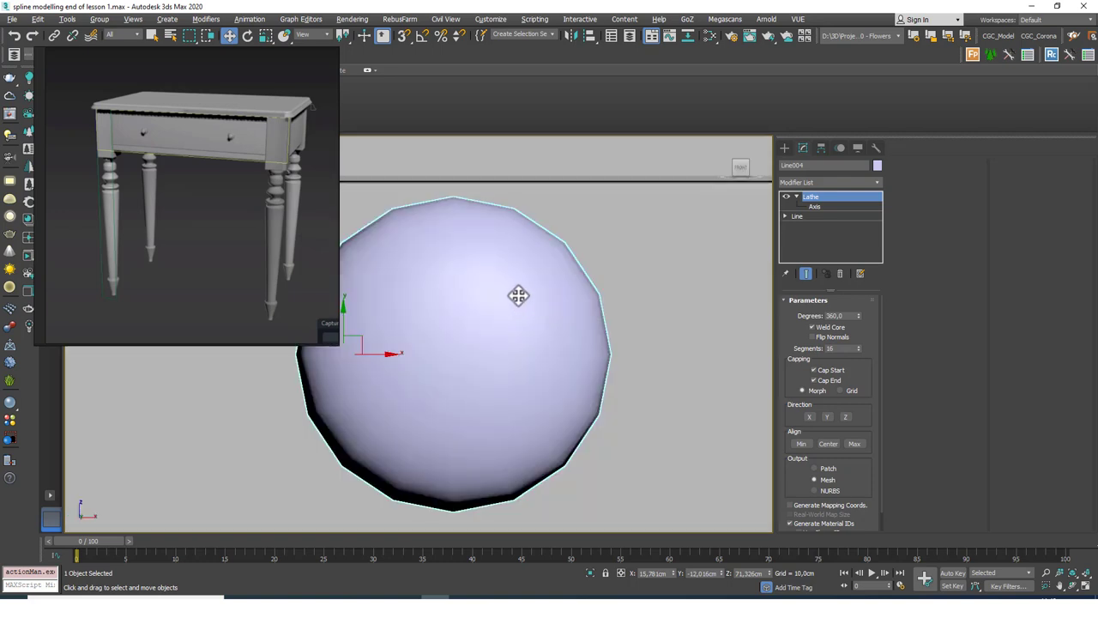
{"action": "key", "text": "p"}
{"action": "key", "text": "z"}
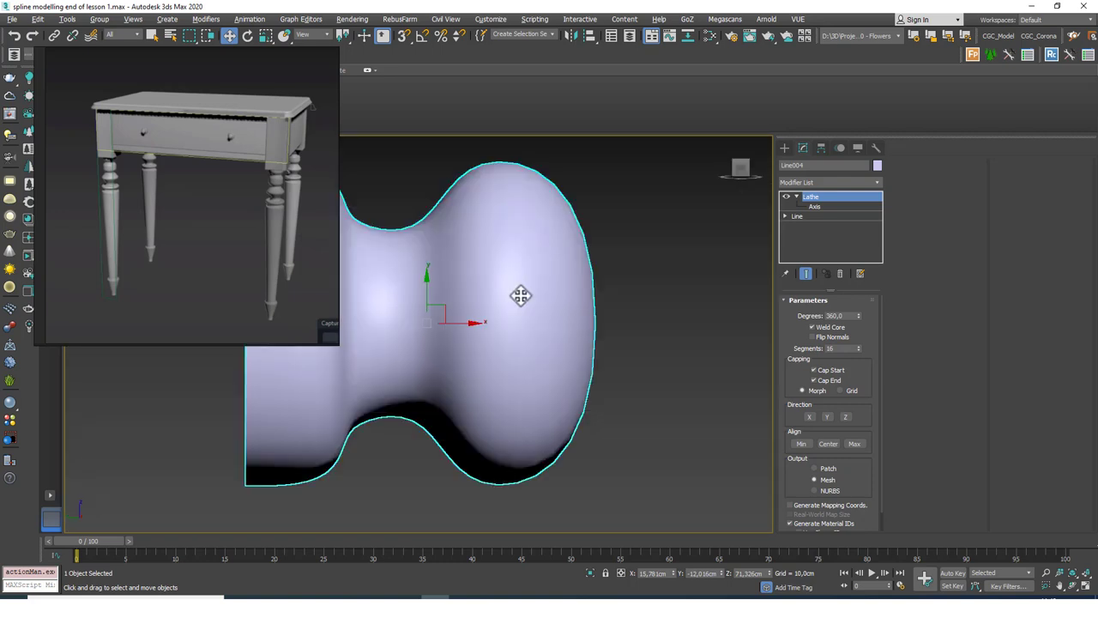
{"action": "scroll", "coordinate": [497, 356], "scroll_direction": "down", "scroll_amount": 6}
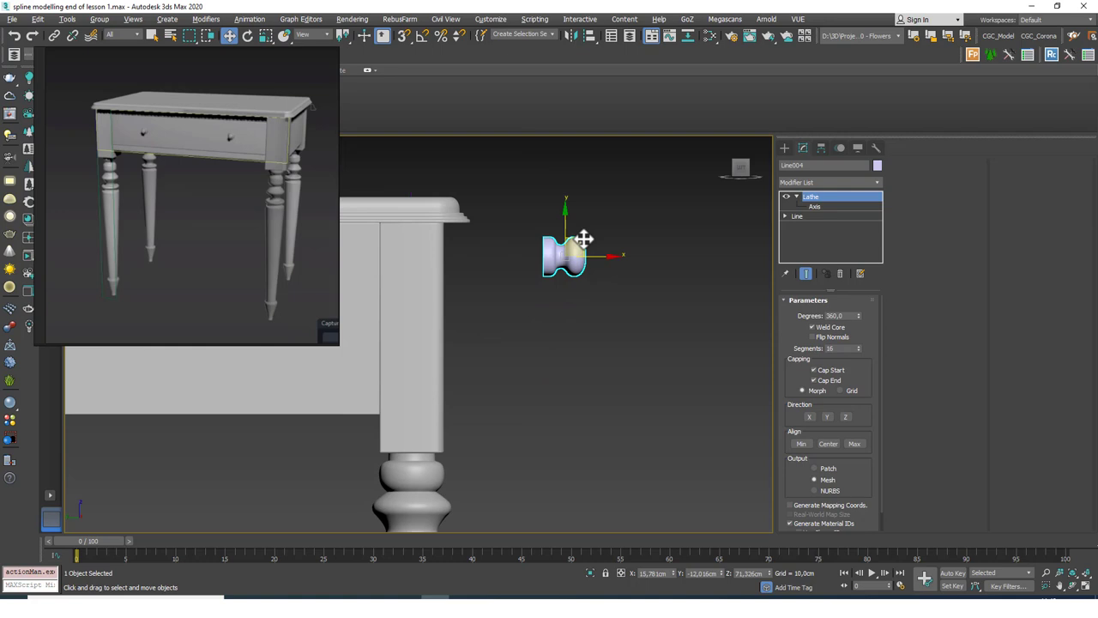
{"action": "left_click_drag", "start_coordinate": [584, 243], "coordinate": [482, 295]}
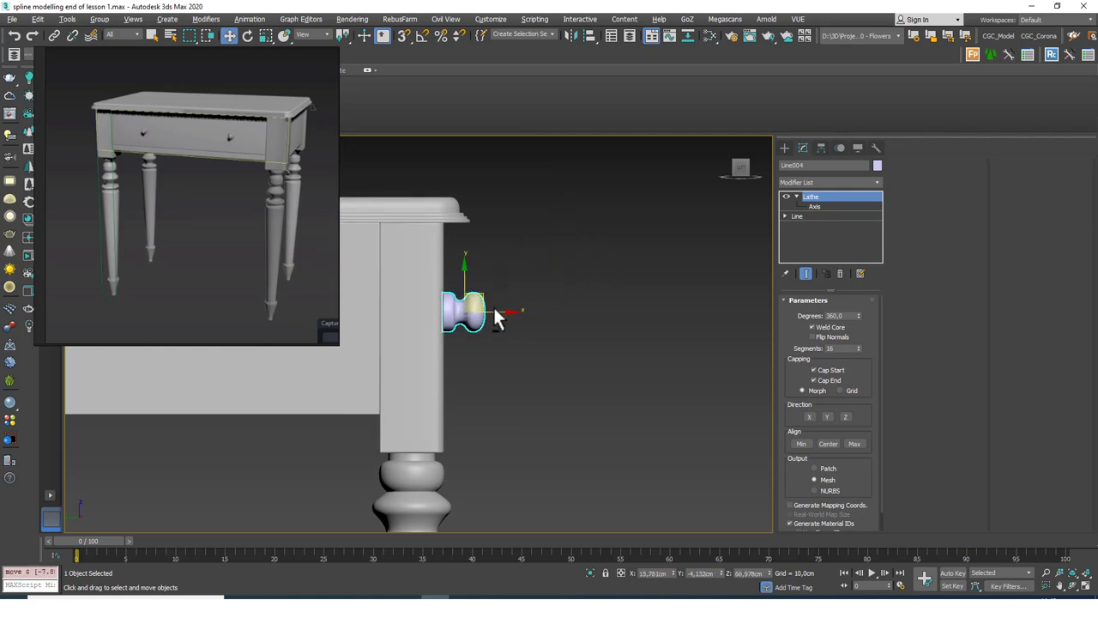
{"action": "middle_click_drag", "start_coordinate": [498, 314], "coordinate": [433, 266], "text": "alt"}
{"action": "scroll", "coordinate": [477, 304], "scroll_direction": "down", "scroll_amount": 3}
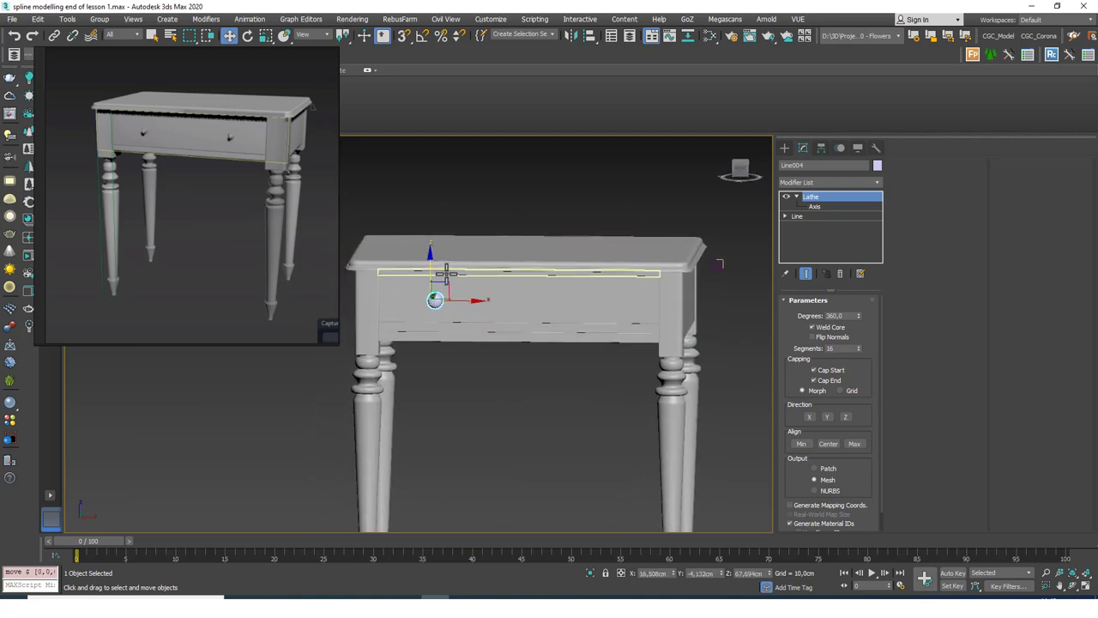
Add a Symmetry modifier to the knob and drag its mirror plane toward the drawer centre
{"action": "left_click", "coordinate": [782, 182]}
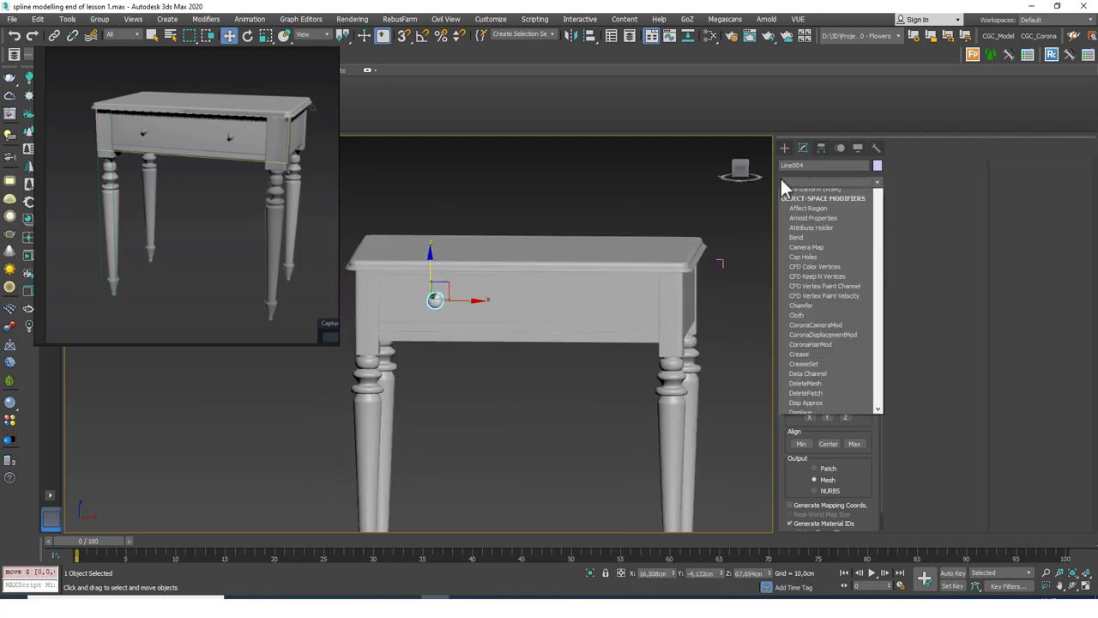
{"action": "type", "text": "sym"}
{"action": "key", "text": "Return"}
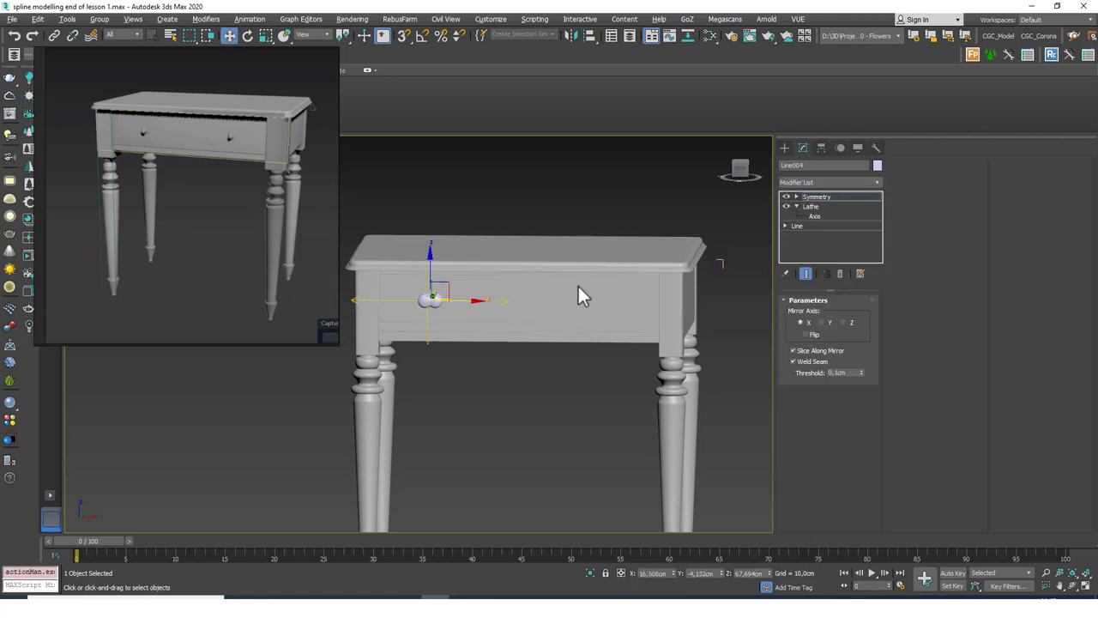
{"action": "left_click", "coordinate": [797, 196]}
{"action": "left_click", "coordinate": [812, 206]}
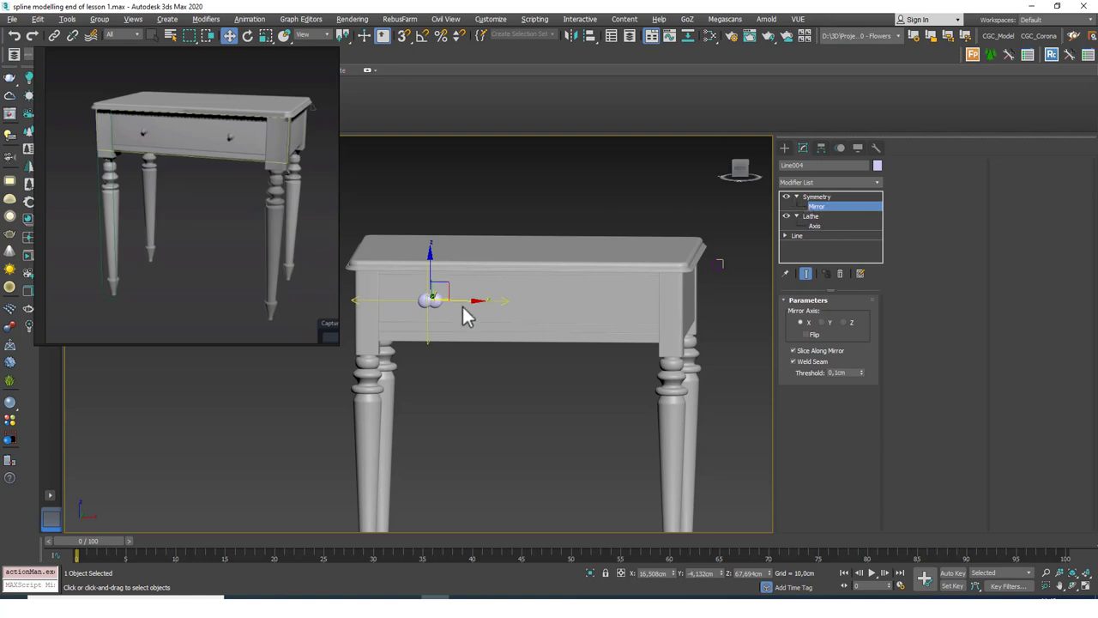
{"action": "left_click_drag", "start_coordinate": [469, 300], "coordinate": [564, 303]}
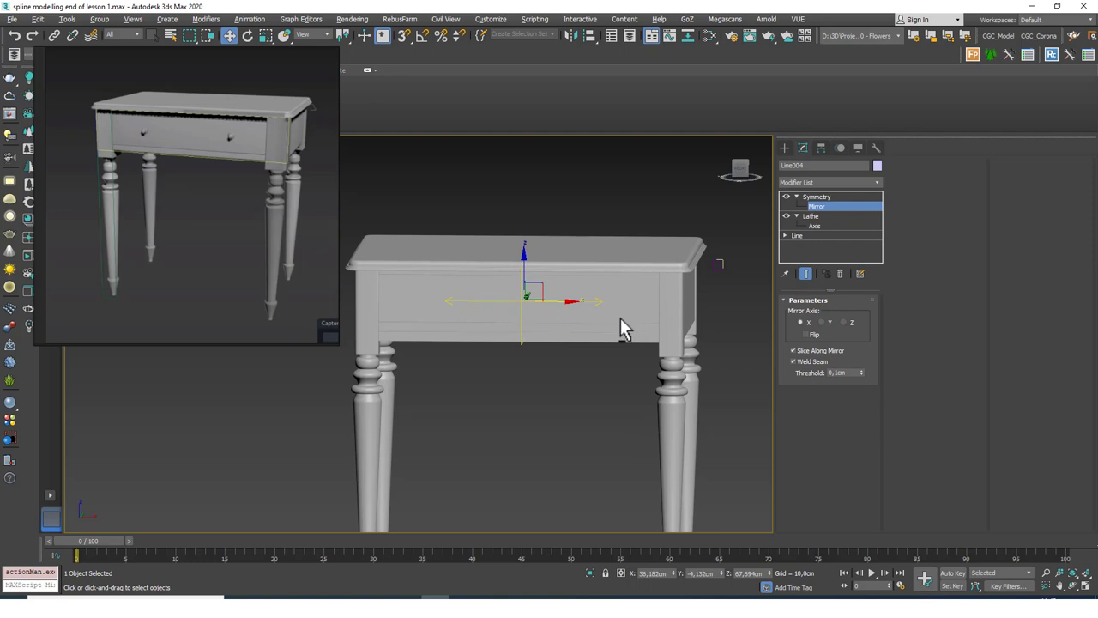
Align the mirror plane to the drawer front's pivot and enable Flip
{"action": "key", "text": "alt+a"}
{"action": "left_click", "coordinate": [621, 314]}
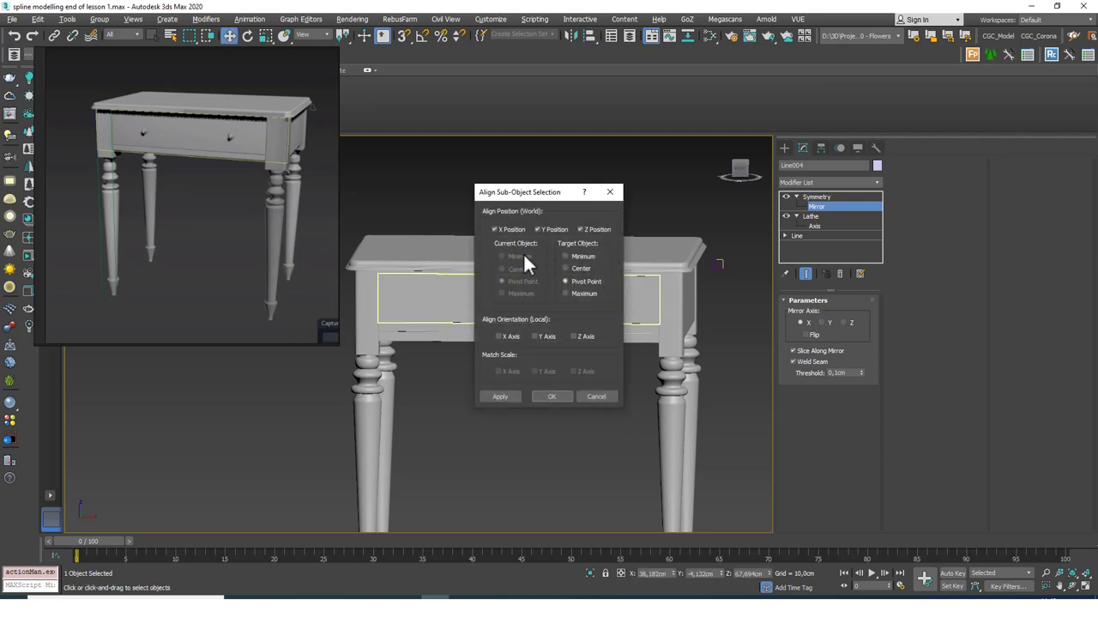
{"action": "left_click_drag", "start_coordinate": [549, 196], "coordinate": [674, 154]}
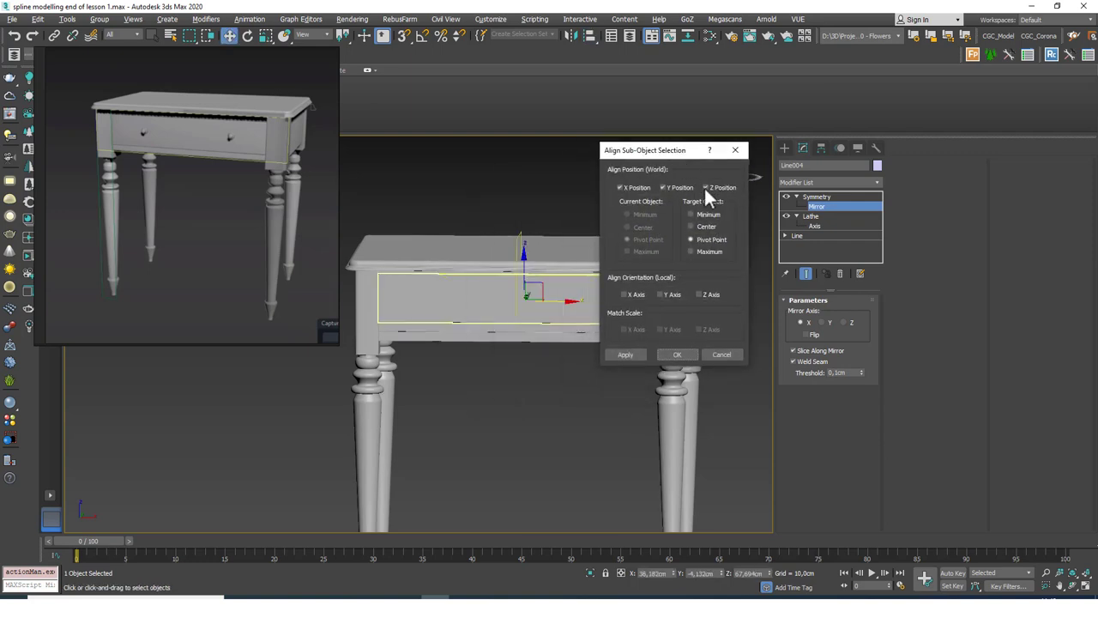
{"action": "left_click", "coordinate": [677, 354]}
{"action": "left_click", "coordinate": [824, 196]}
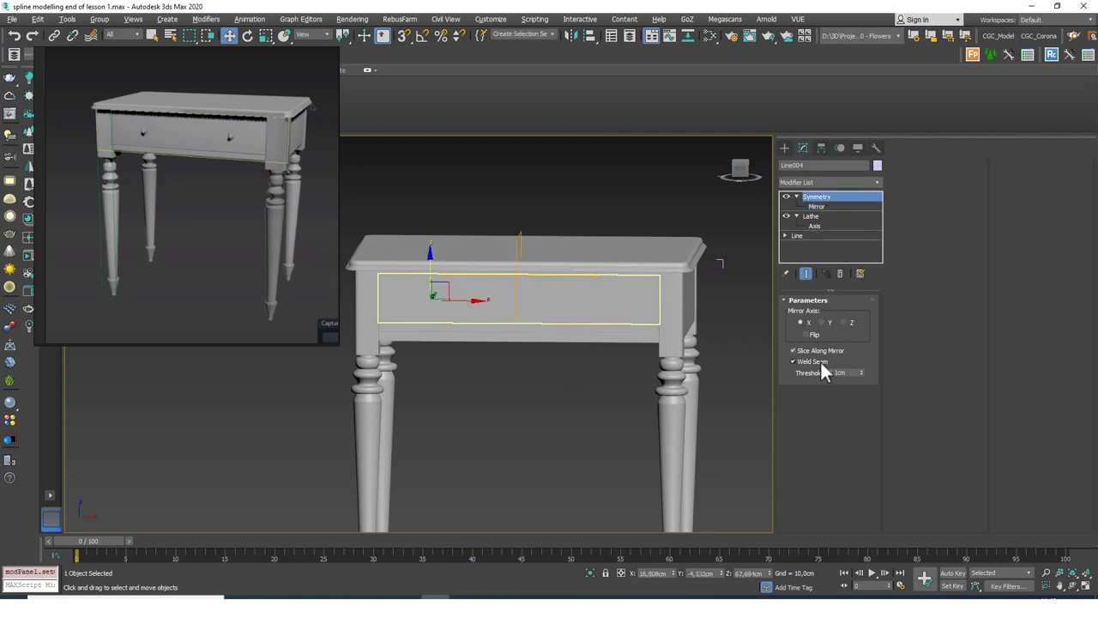
{"action": "left_click", "coordinate": [806, 334]}
{"action": "mouse_move", "coordinate": [540, 318]}
{"action": "middle_mouse_down", "text": "alt"}
{"action": "mouse_move", "coordinate": [583, 309]}
{"action": "mouse_move", "coordinate": [537, 318]}
{"action": "mouse_move", "coordinate": [569, 323]}
{"action": "mouse_move", "coordinate": [530, 316]}
{"action": "middle_mouse_up", "text": "alt"}
{"action": "scroll", "coordinate": [699, 251], "scroll_direction": "up", "scroll_amount": 5}
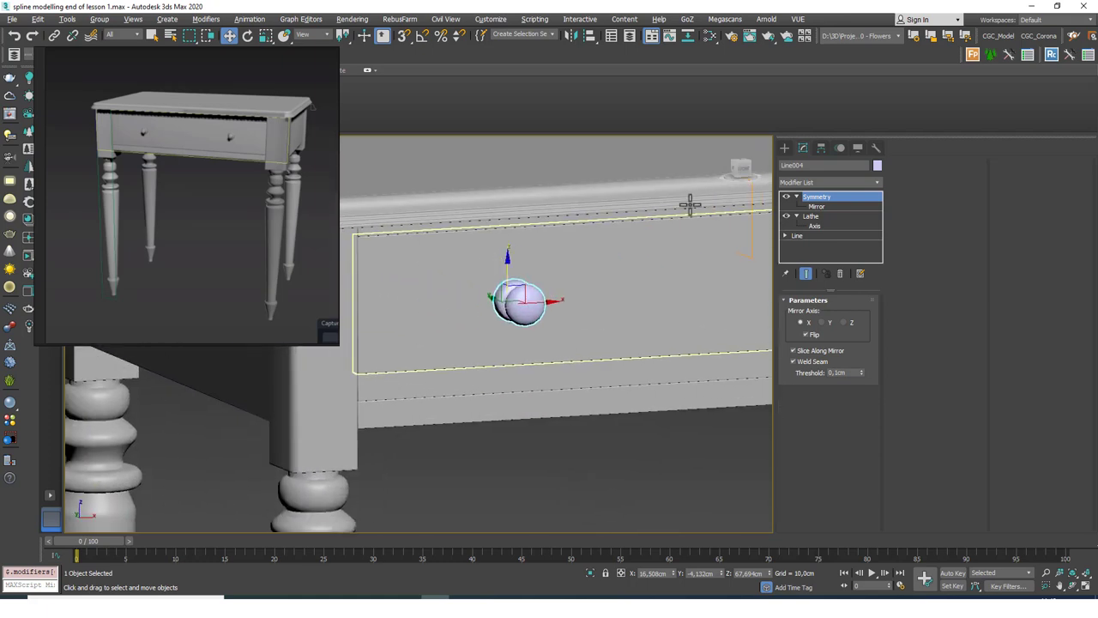
{"action": "left_click", "coordinate": [799, 236]}
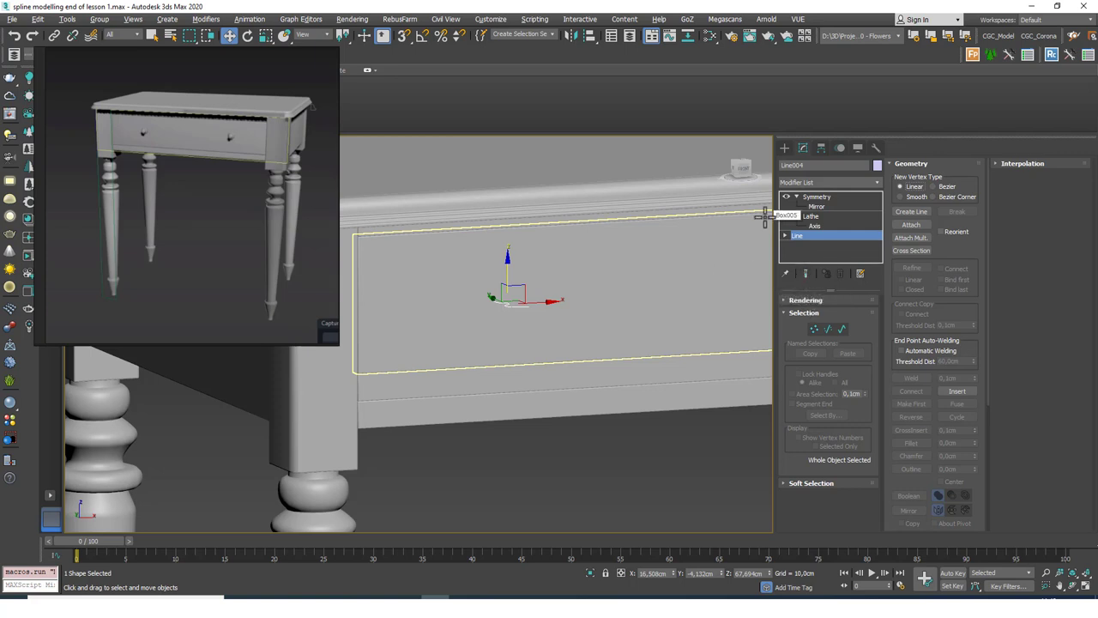
{"action": "left_click", "coordinate": [806, 273]}
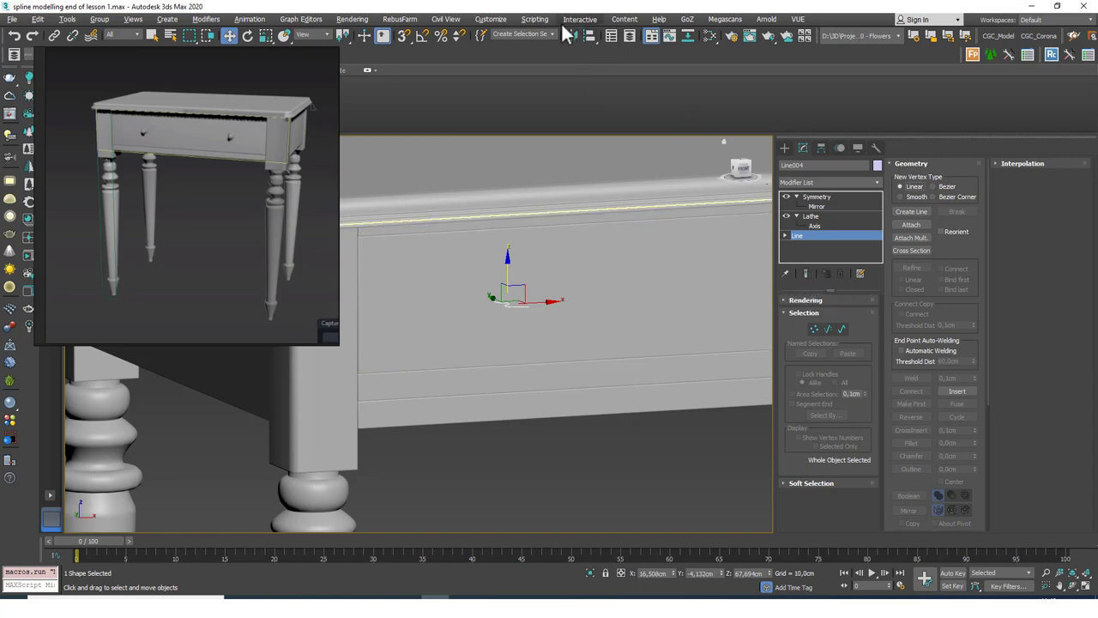
{"action": "left_click", "coordinate": [499, 22]}
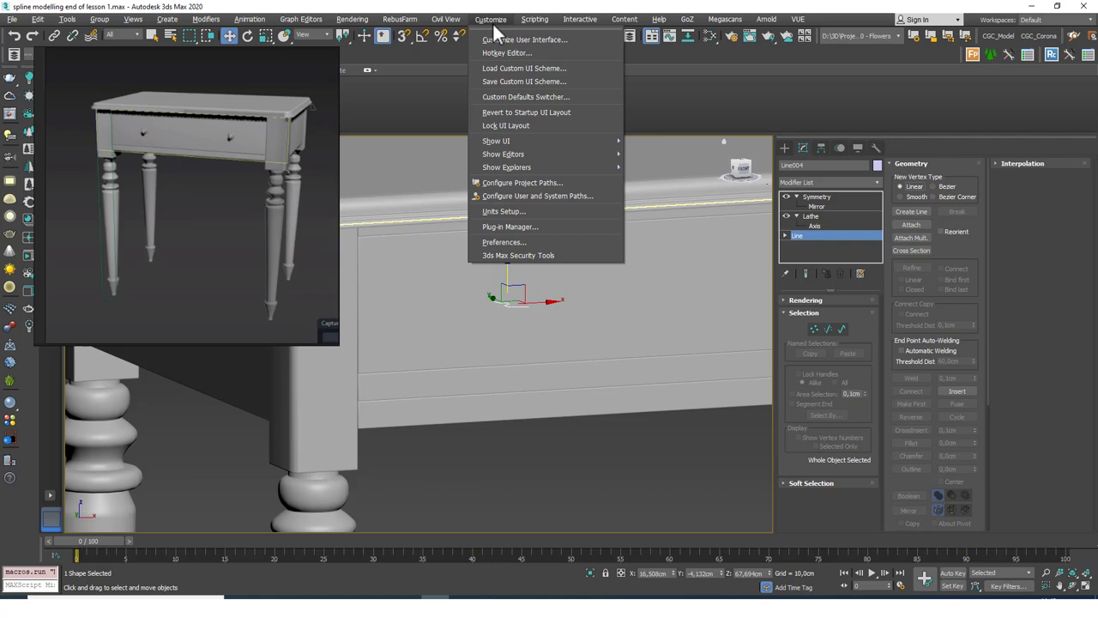
{"action": "left_click", "coordinate": [499, 52]}
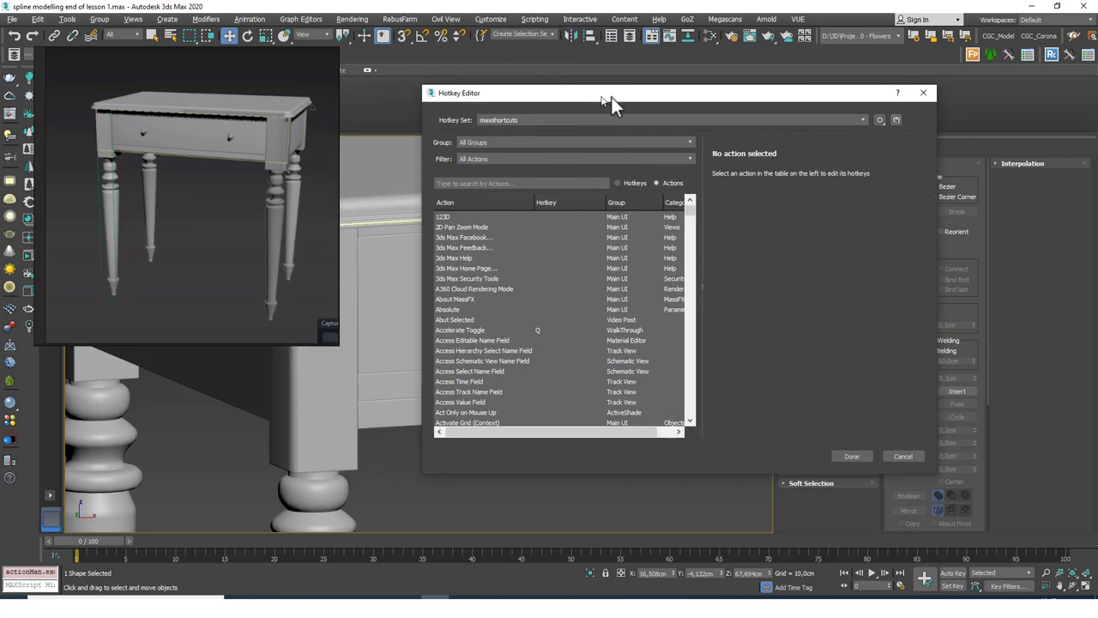
{"action": "left_click_drag", "start_coordinate": [611, 97], "coordinate": [621, 99]}
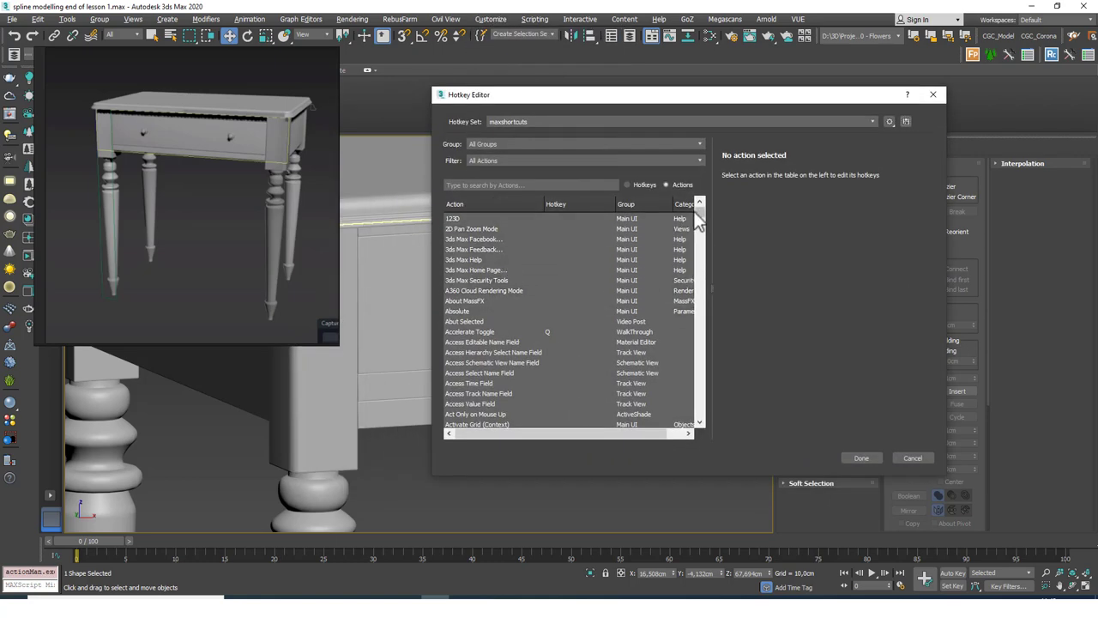
{"action": "left_click", "coordinate": [474, 299]}
{"action": "type", "text": "show"}
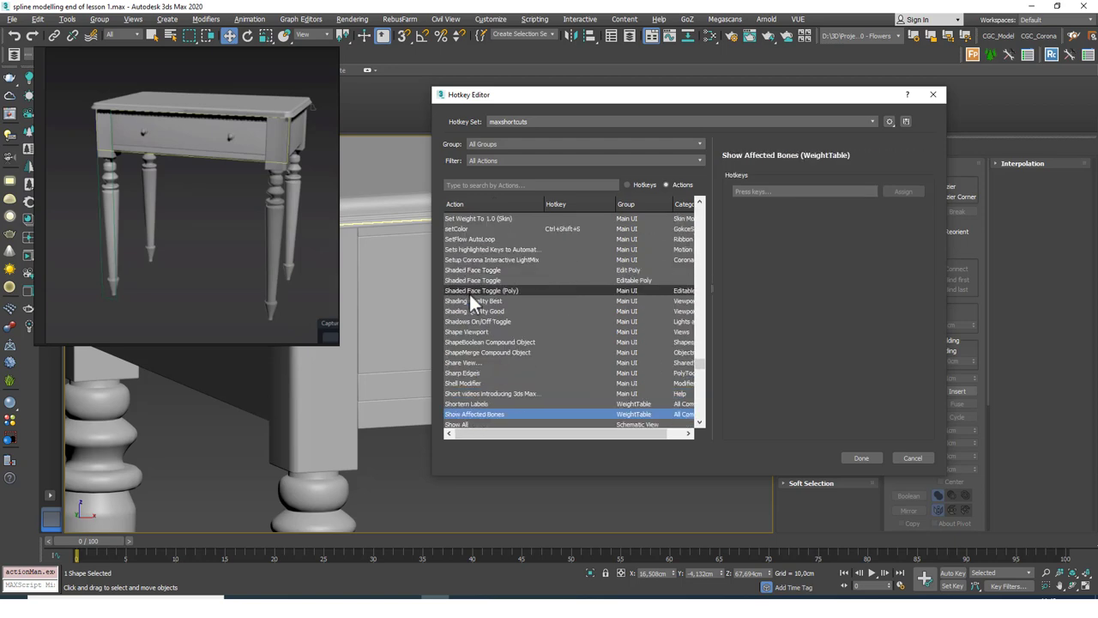
{"action": "scroll", "coordinate": [701, 366], "scroll_direction": "down", "scroll_amount": 6}
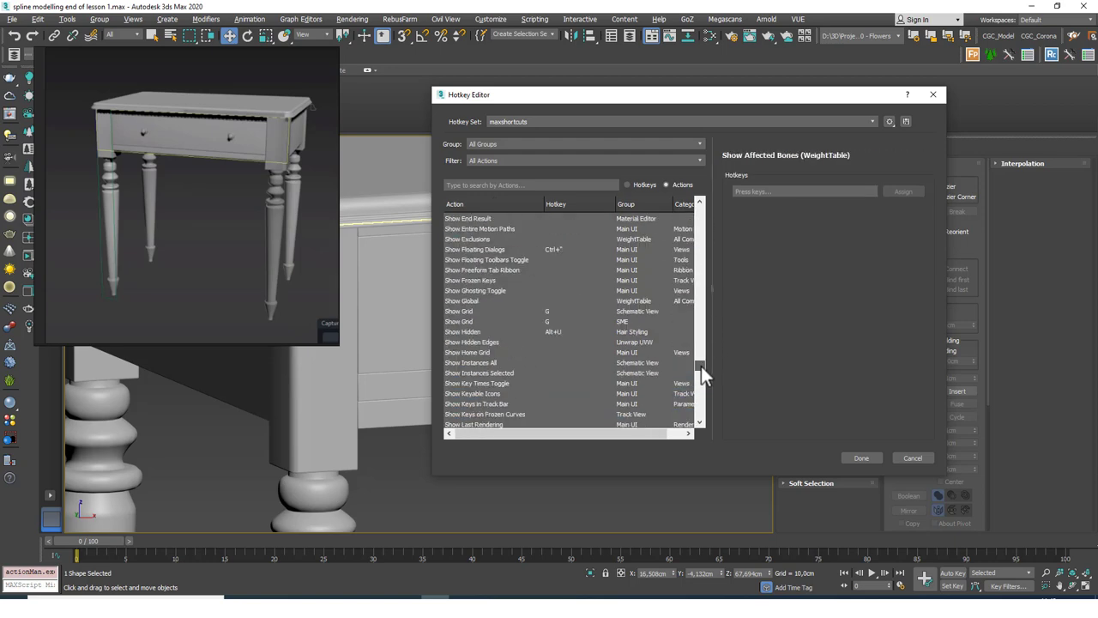
{"action": "scroll", "coordinate": [701, 364], "scroll_direction": "up", "scroll_amount": 4}
{"action": "scroll", "coordinate": [700, 367], "scroll_direction": "down", "scroll_amount": 5}
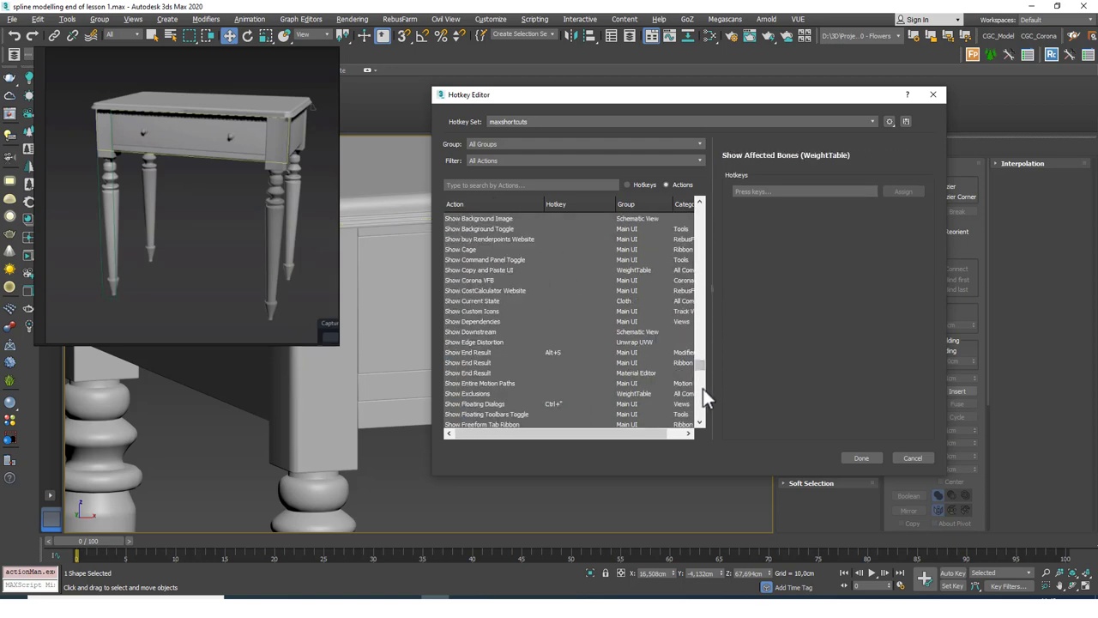
{"action": "left_click", "coordinate": [480, 352]}
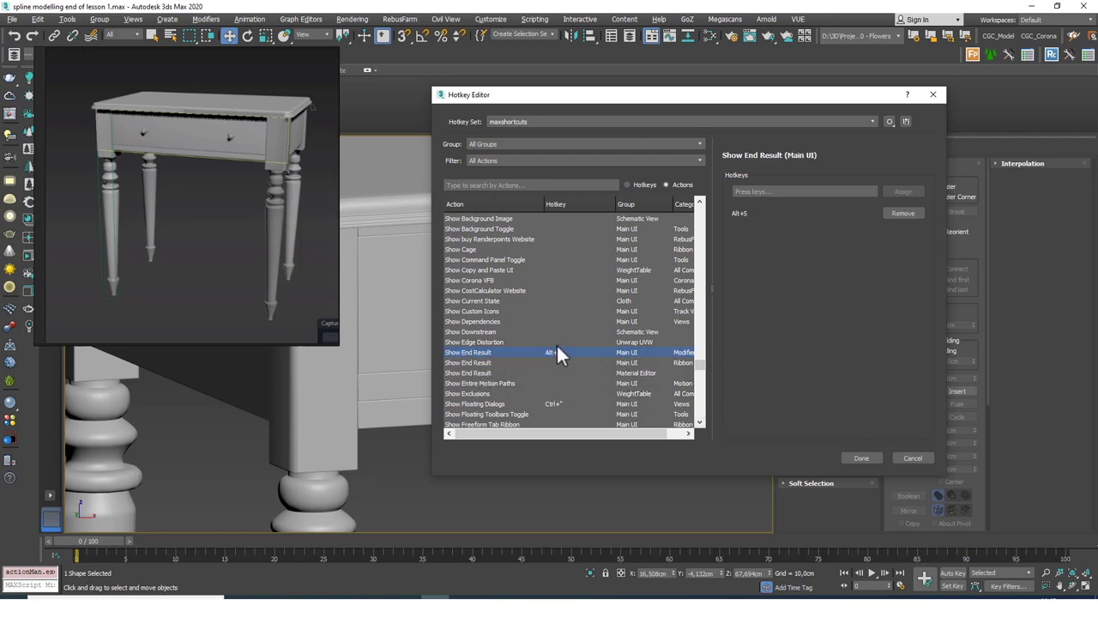
{"action": "left_click", "coordinate": [753, 192]}
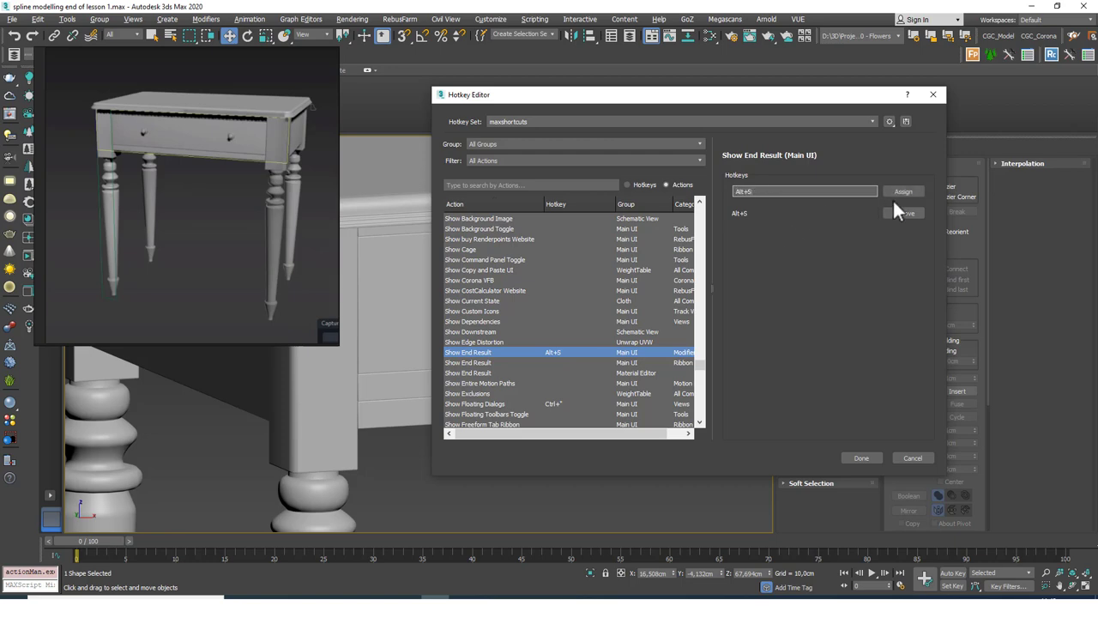
{"action": "left_click", "coordinate": [901, 457]}
{"action": "scroll", "coordinate": [529, 297], "scroll_direction": "up", "scroll_amount": 2}
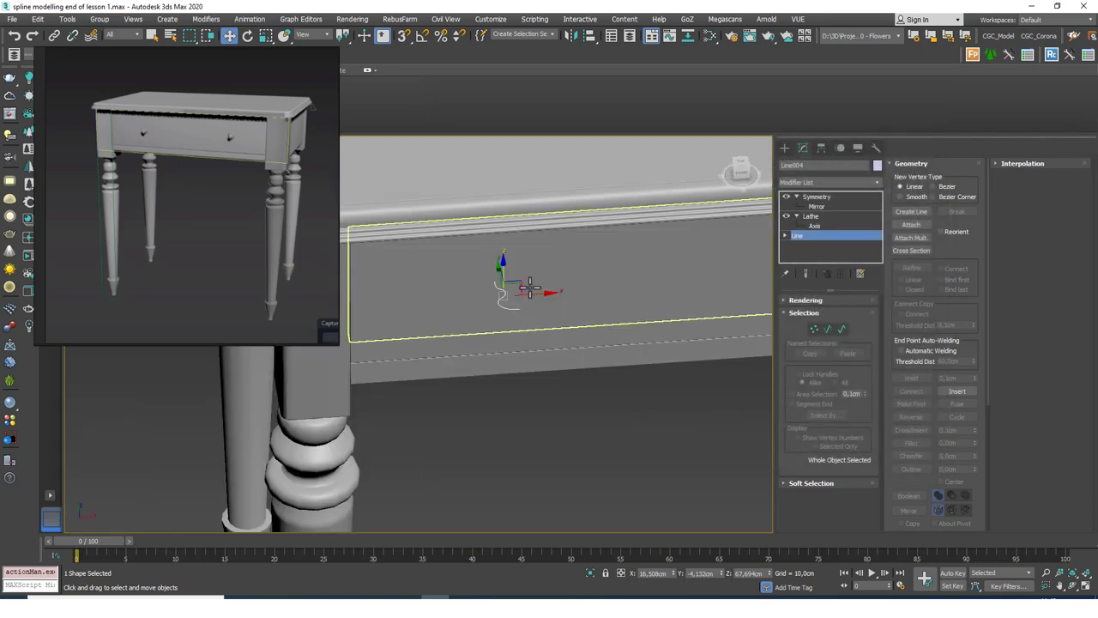
{"action": "scroll", "coordinate": [529, 298], "scroll_direction": "down", "scroll_amount": 4}
{"action": "scroll", "coordinate": [529, 297], "scroll_direction": "up", "scroll_amount": 3}
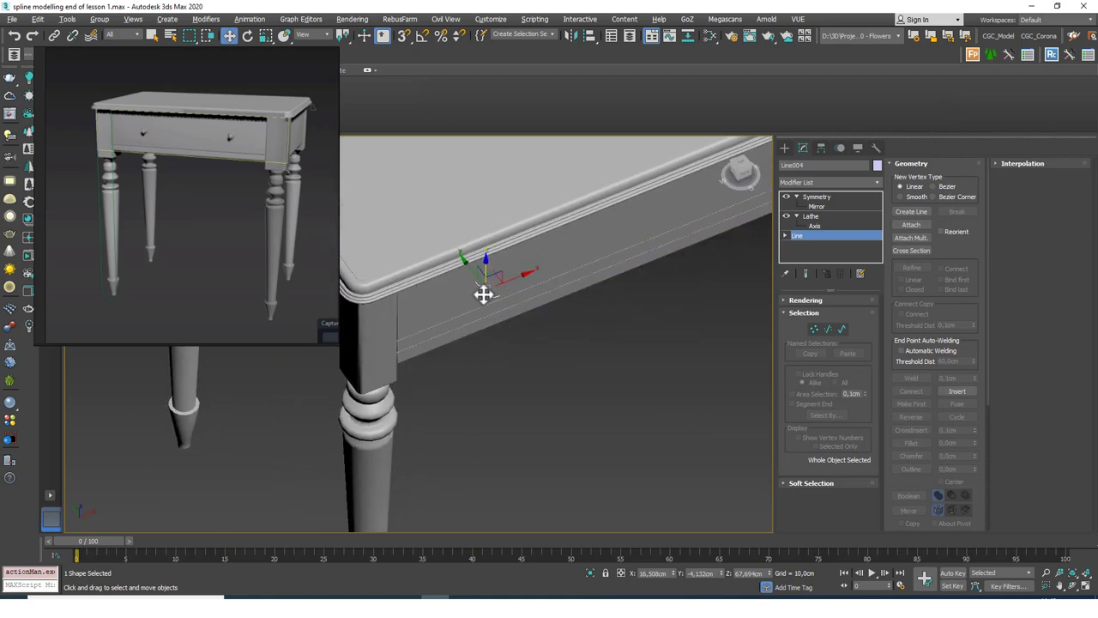
Scale the knob profile spline down, with Show End Result on, to a small knob
{"action": "key", "text": "3"}
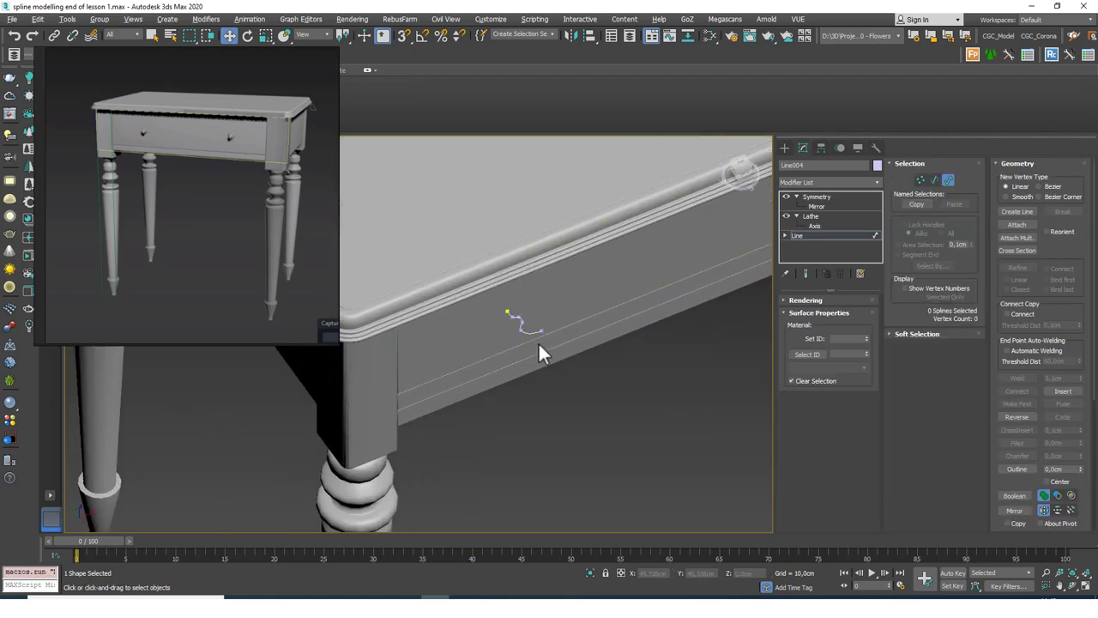
{"action": "left_click", "coordinate": [517, 295]}
{"action": "scroll", "coordinate": [519, 287], "scroll_direction": "up", "scroll_amount": 3}
{"action": "middle_click_drag", "start_coordinate": [536, 313], "coordinate": [539, 294], "text": "alt"}
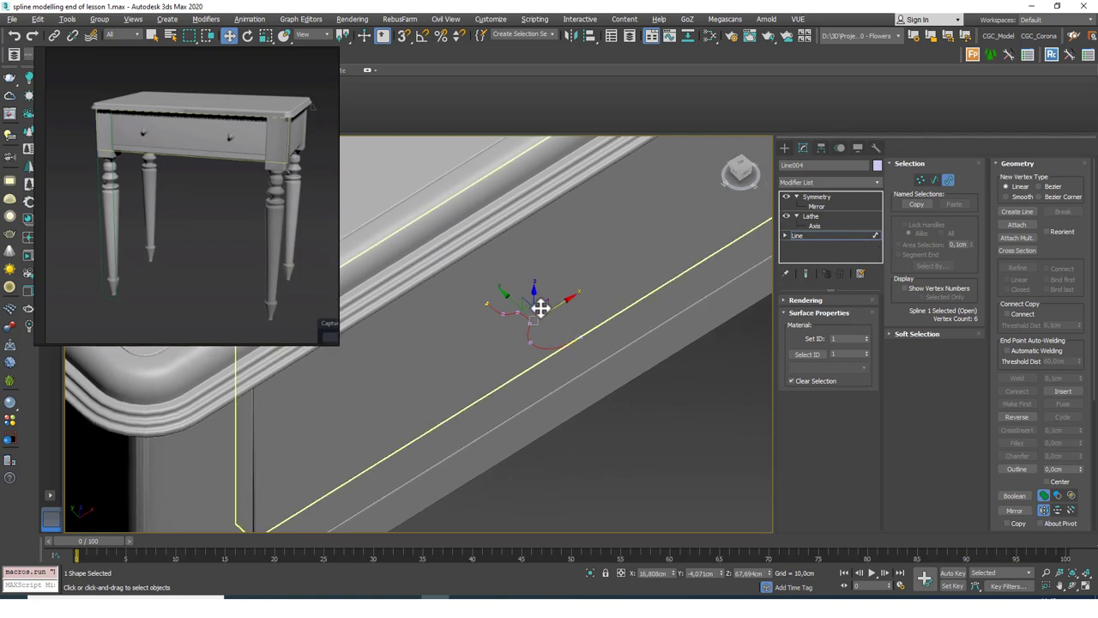
{"action": "key", "text": "r"}
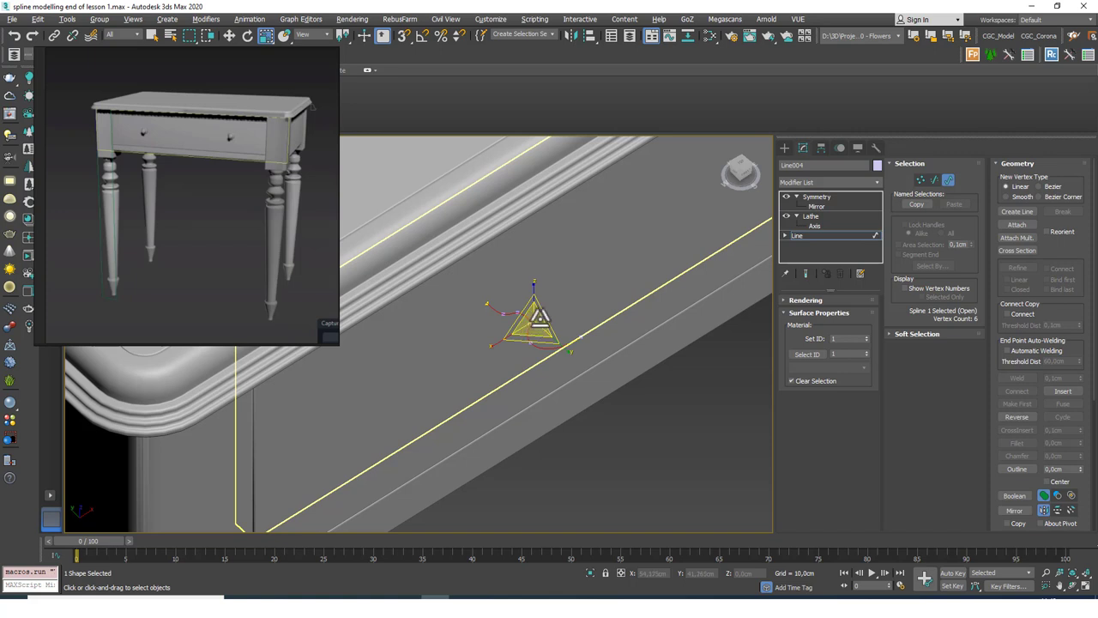
{"action": "left_click", "coordinate": [805, 273]}
{"action": "left_click_drag", "start_coordinate": [532, 325], "coordinate": [532, 348]}
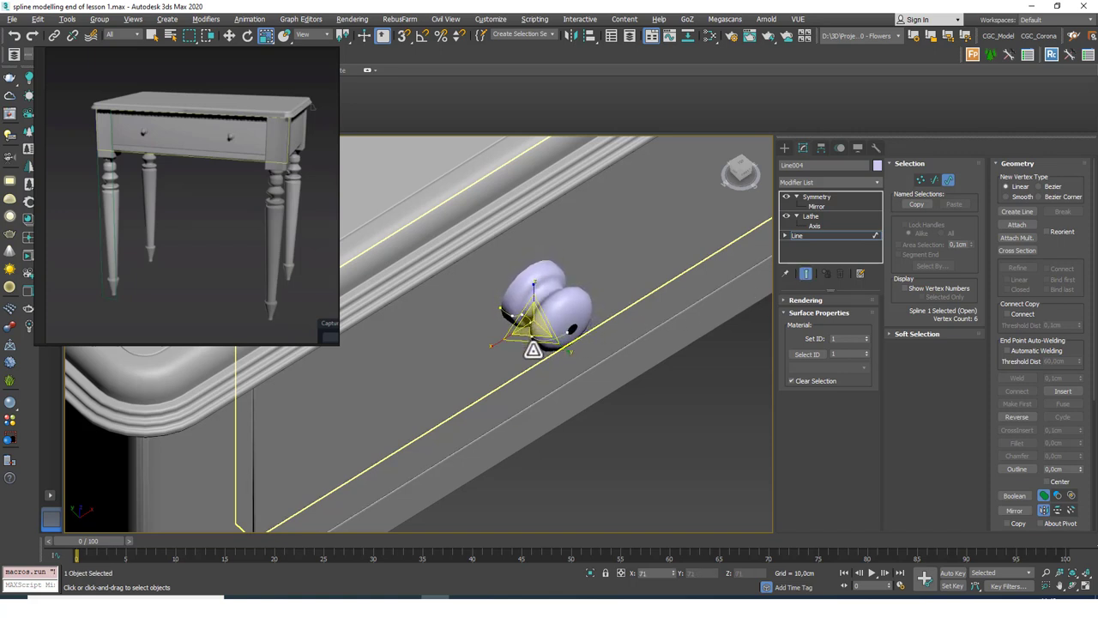
{"action": "middle_click_drag", "start_coordinate": [533, 348], "coordinate": [538, 317], "text": "alt"}
{"action": "scroll", "coordinate": [540, 287], "scroll_direction": "up", "scroll_amount": 2}
{"action": "scroll", "coordinate": [541, 286], "scroll_direction": "down", "scroll_amount": 1}
Orbit around the table to inspect the two mirrored knobs on the drawer front
{"action": "key", "text": "w"}
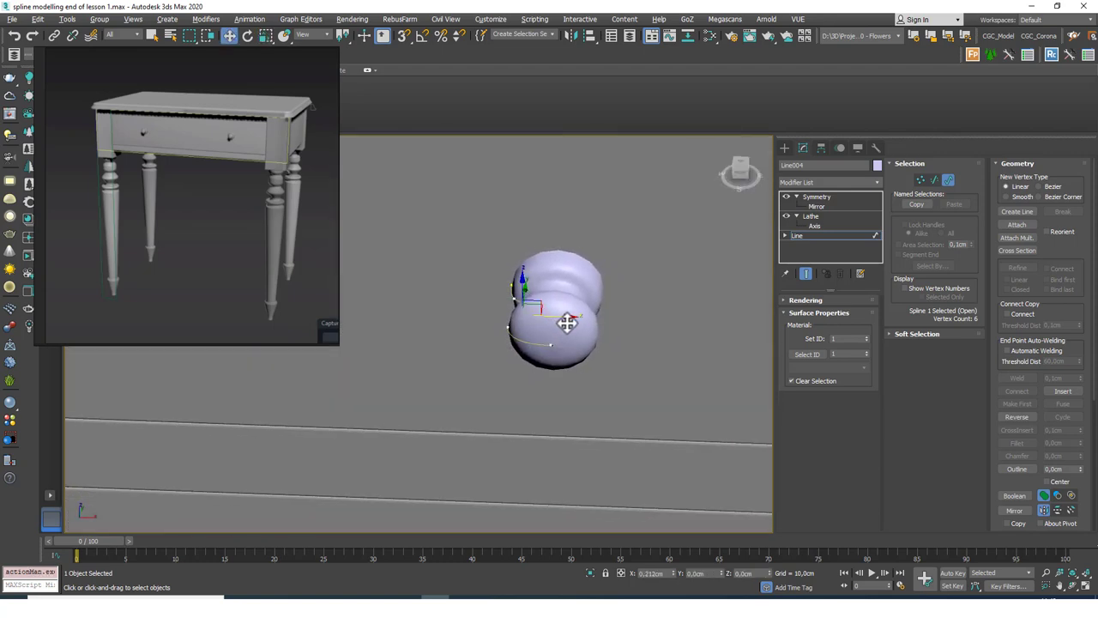
{"action": "middle_click_drag", "start_coordinate": [568, 321], "coordinate": [602, 306], "text": "alt"}
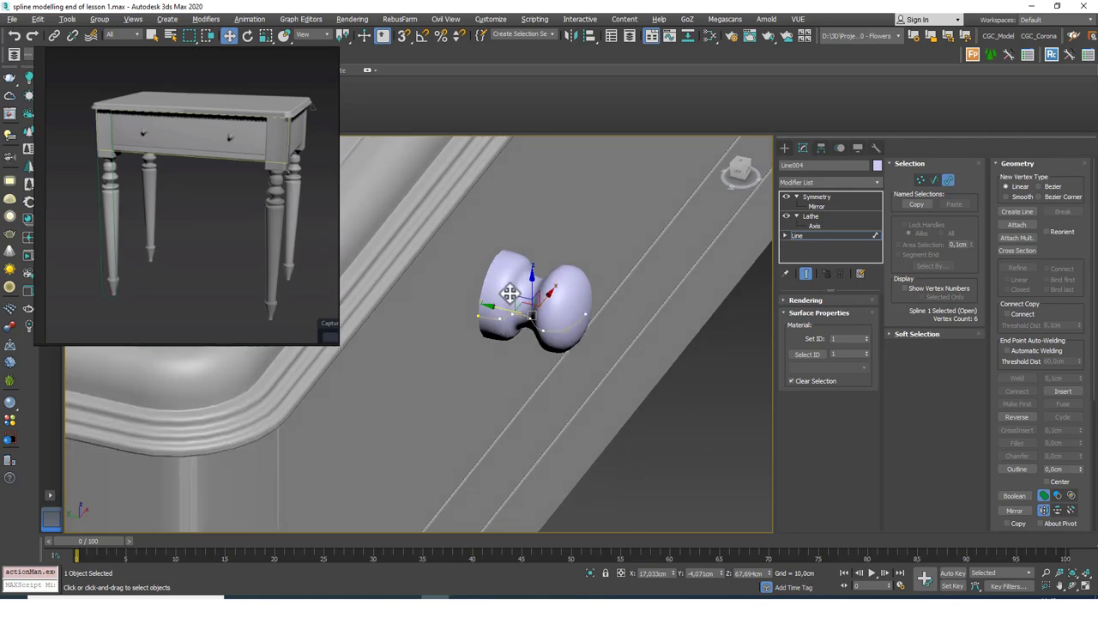
{"action": "key", "text": "f"}
{"action": "middle_click_drag", "start_coordinate": [493, 315], "coordinate": [480, 314], "text": "alt"}
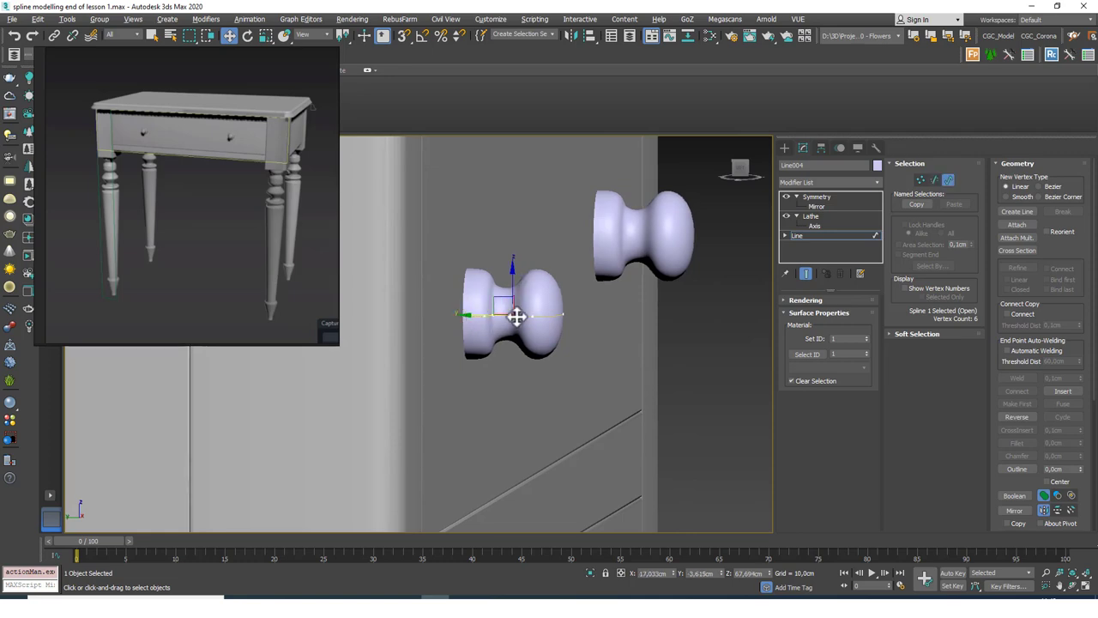
{"action": "scroll", "coordinate": [506, 343], "scroll_direction": "down", "scroll_amount": 5}
{"action": "middle_click_drag", "start_coordinate": [498, 377], "coordinate": [495, 320], "text": "alt"}
{"action": "scroll", "coordinate": [511, 347], "scroll_direction": "down", "scroll_amount": 3}
Select every table part and give them all the same grey object colour
{"action": "left_click", "coordinate": [829, 198]}
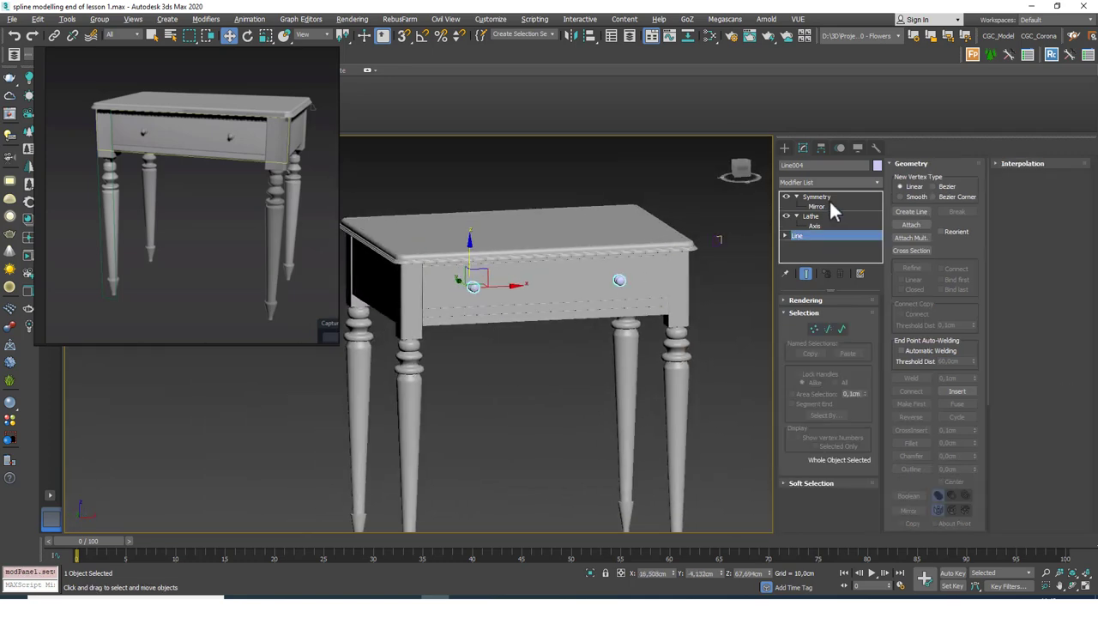
{"action": "left_click", "coordinate": [645, 196]}
{"action": "scroll", "coordinate": [556, 351], "scroll_direction": "down", "scroll_amount": 5}
{"action": "middle_click_drag", "start_coordinate": [556, 400], "coordinate": [583, 368], "text": "alt"}
{"action": "scroll", "coordinate": [553, 352], "scroll_direction": "up", "scroll_amount": 5}
{"action": "scroll", "coordinate": [553, 352], "scroll_direction": "down", "scroll_amount": 5}
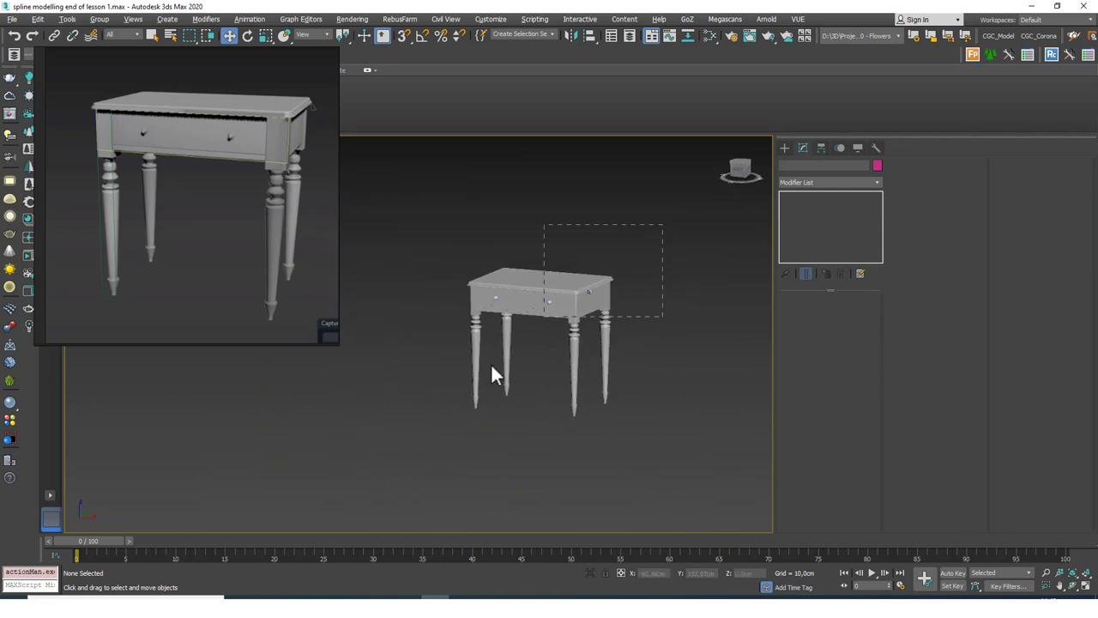
{"action": "left_click_drag", "start_coordinate": [490, 363], "coordinate": [498, 304]}
{"action": "scroll", "coordinate": [544, 286], "scroll_direction": "up", "scroll_amount": 4}
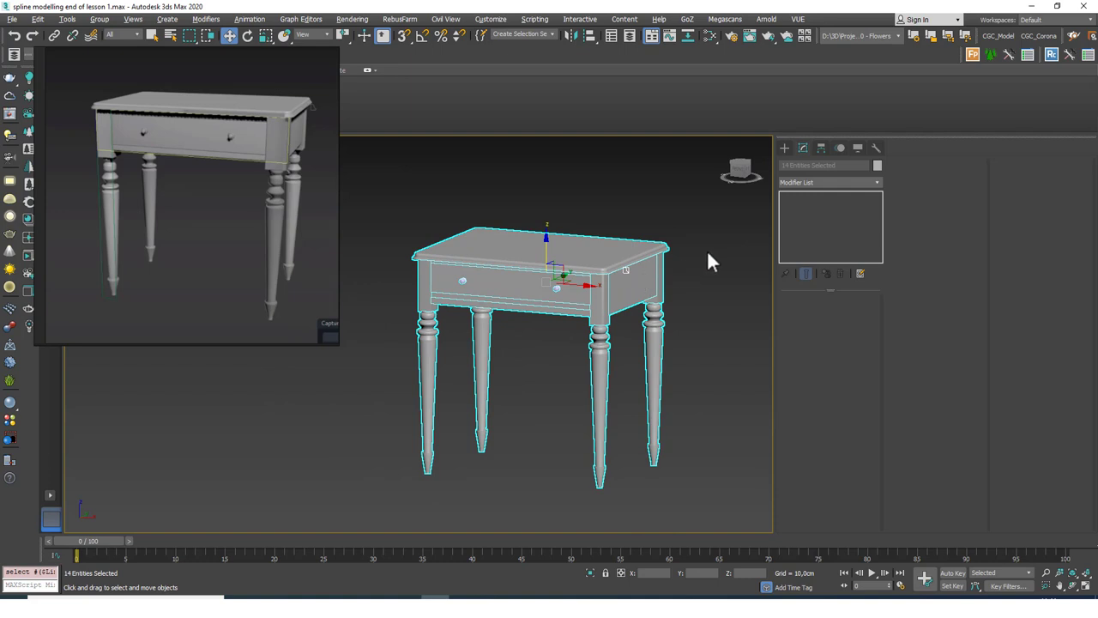
{"action": "left_click", "coordinate": [876, 165]}
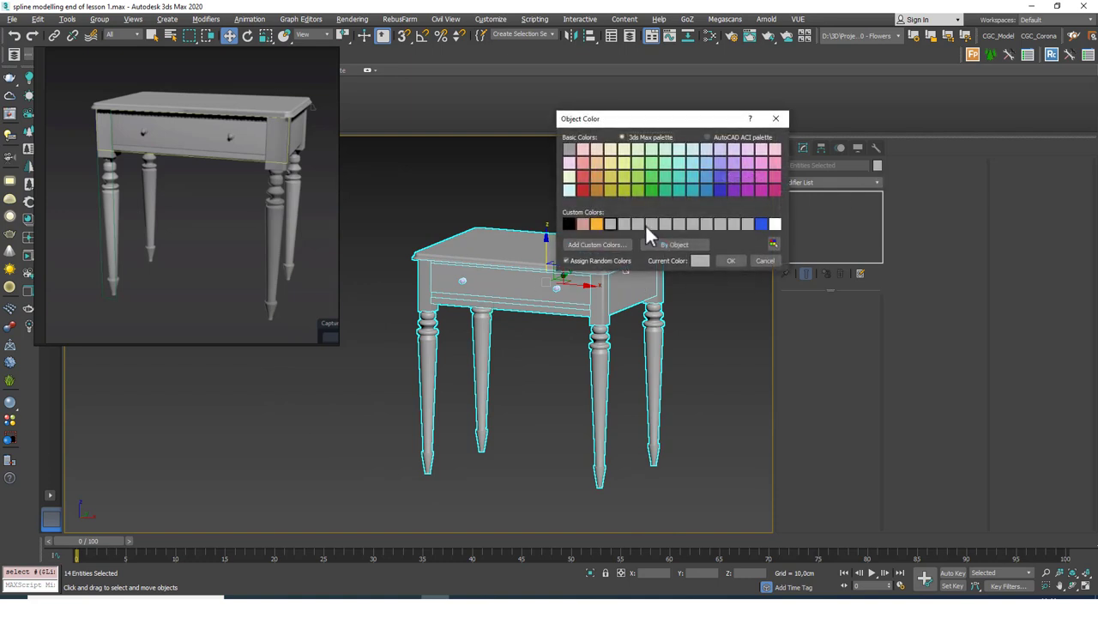
{"action": "left_click", "coordinate": [731, 261]}
{"action": "left_click", "coordinate": [721, 283]}
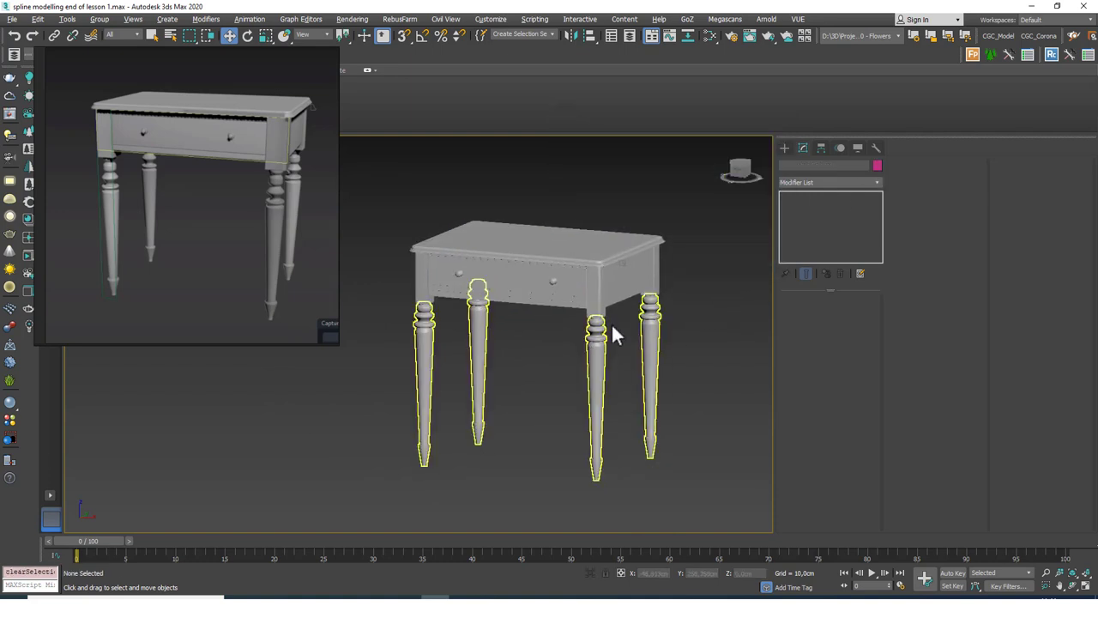
Set the drawer front Box005's Chamfer Amount to 0
{"action": "scroll", "coordinate": [611, 352], "scroll_direction": "up", "scroll_amount": 5}
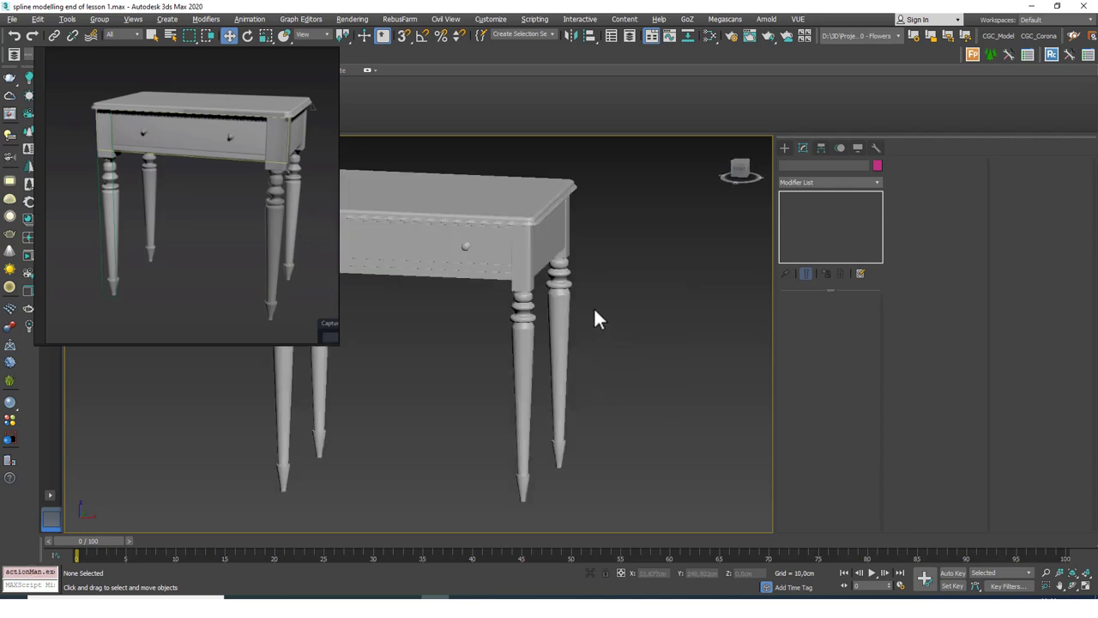
{"action": "scroll", "coordinate": [463, 262], "scroll_direction": "down", "scroll_amount": 3}
{"action": "left_click", "coordinate": [490, 252]}
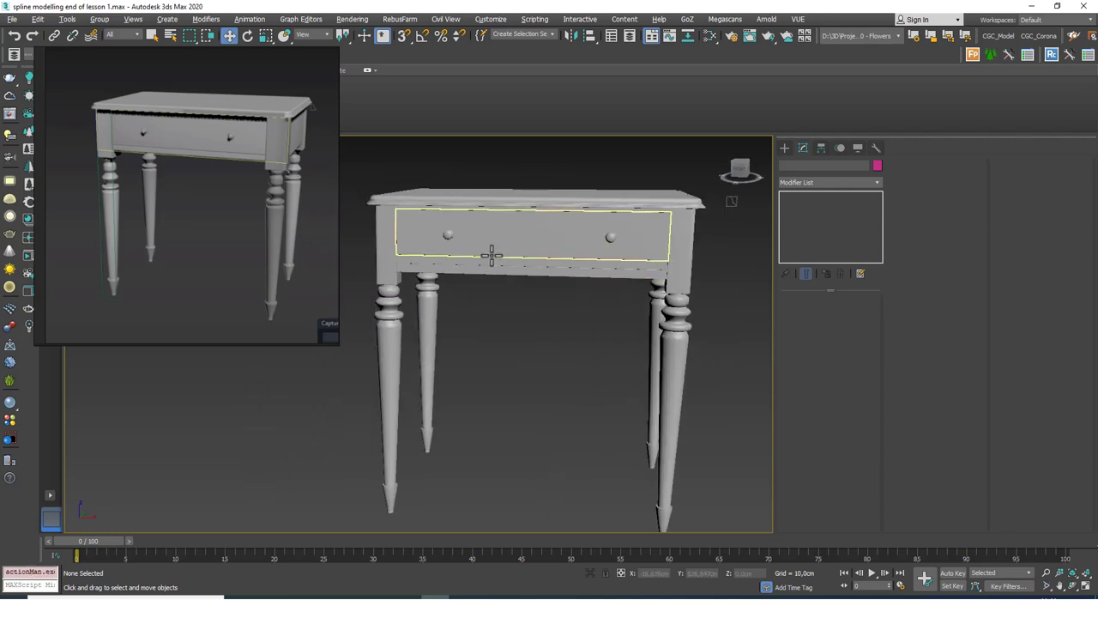
{"action": "double_click", "coordinate": [875, 407]}
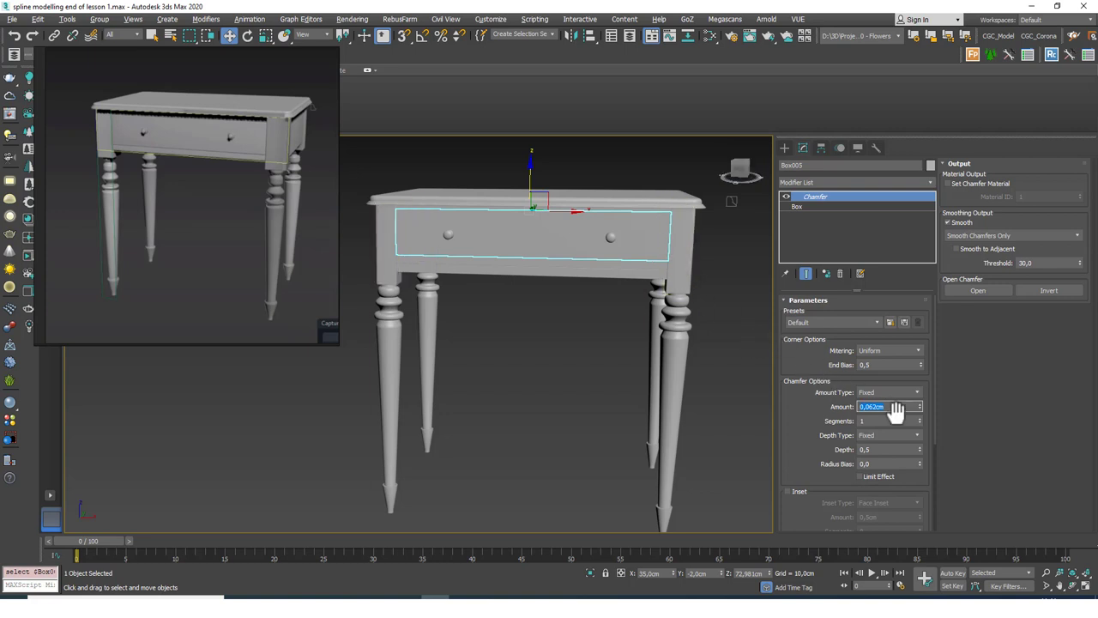
{"action": "type", "text": "0"}
{"action": "left_click", "coordinate": [716, 318]}
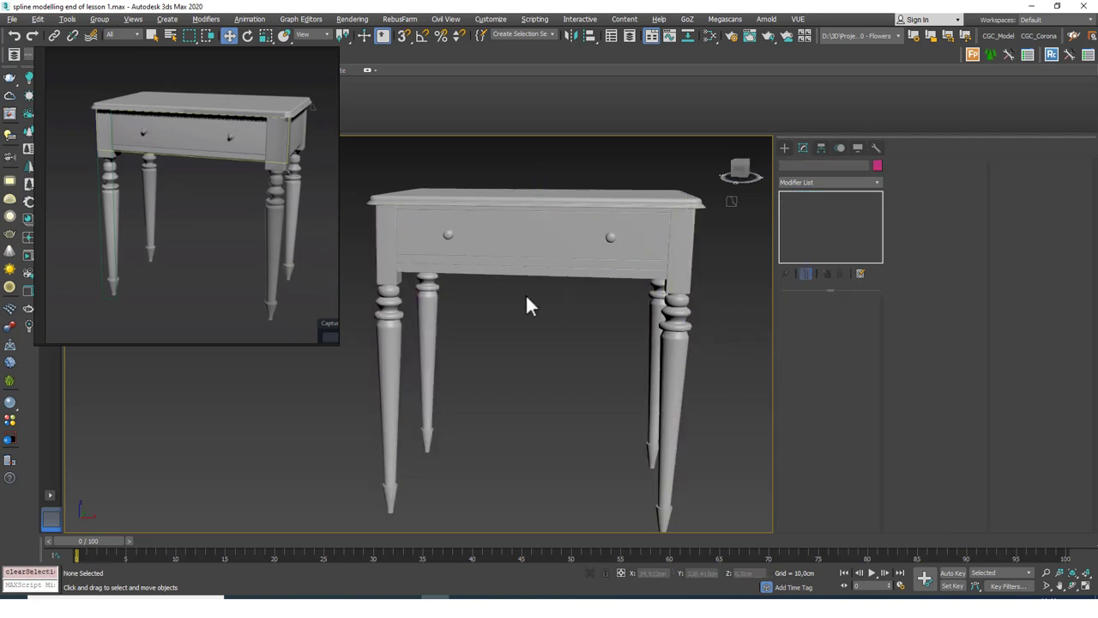
{"action": "scroll", "coordinate": [573, 360], "scroll_direction": "up", "scroll_amount": 2}
{"action": "middle_click_drag", "start_coordinate": [570, 350], "coordinate": [504, 325], "text": "alt"}
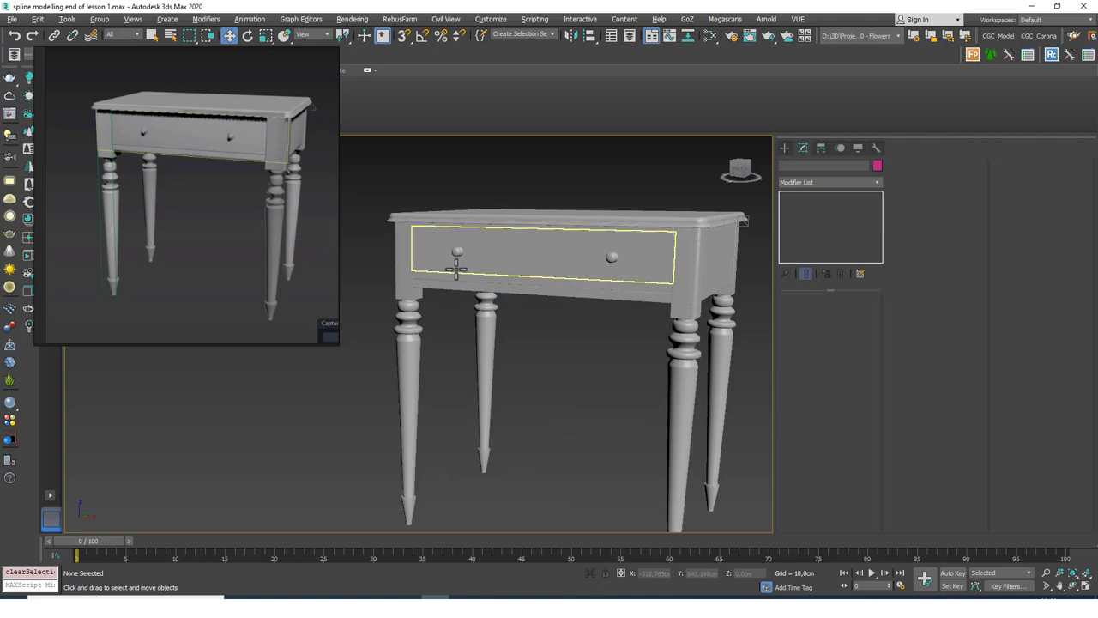
{"action": "middle_click_drag", "start_coordinate": [523, 421], "coordinate": [496, 402], "text": "alt"}
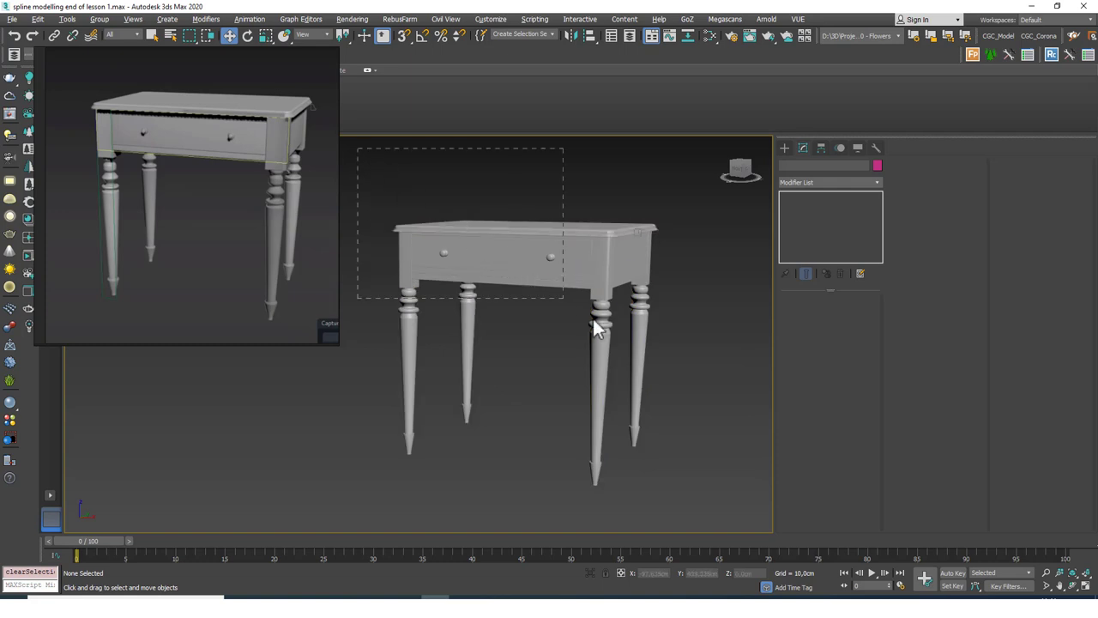
Group all 14 table parts into a group named CoffeeTable1
{"action": "left_click_drag", "start_coordinate": [721, 472], "coordinate": [702, 505]}
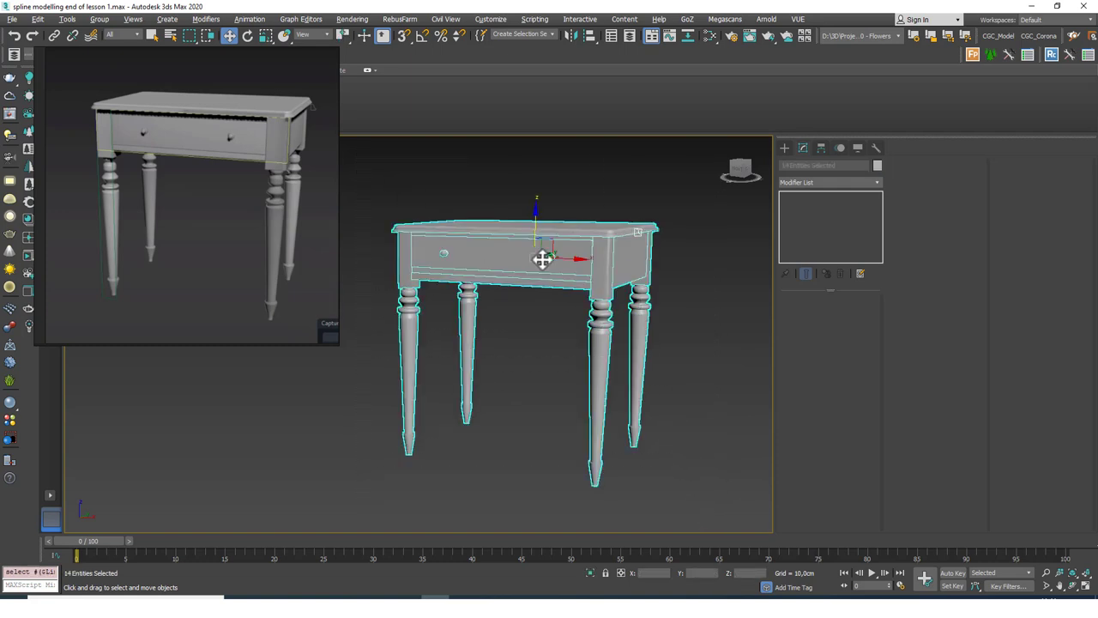
{"action": "right_click", "coordinate": [517, 234]}
{"action": "left_click", "coordinate": [100, 19]}
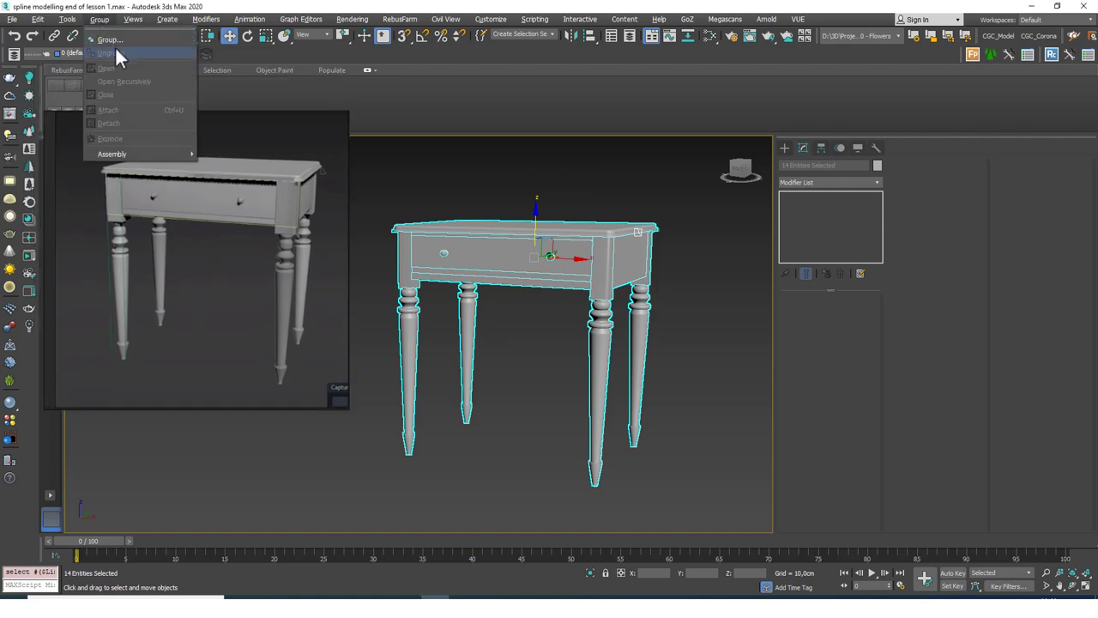
{"action": "left_click", "coordinate": [115, 38]}
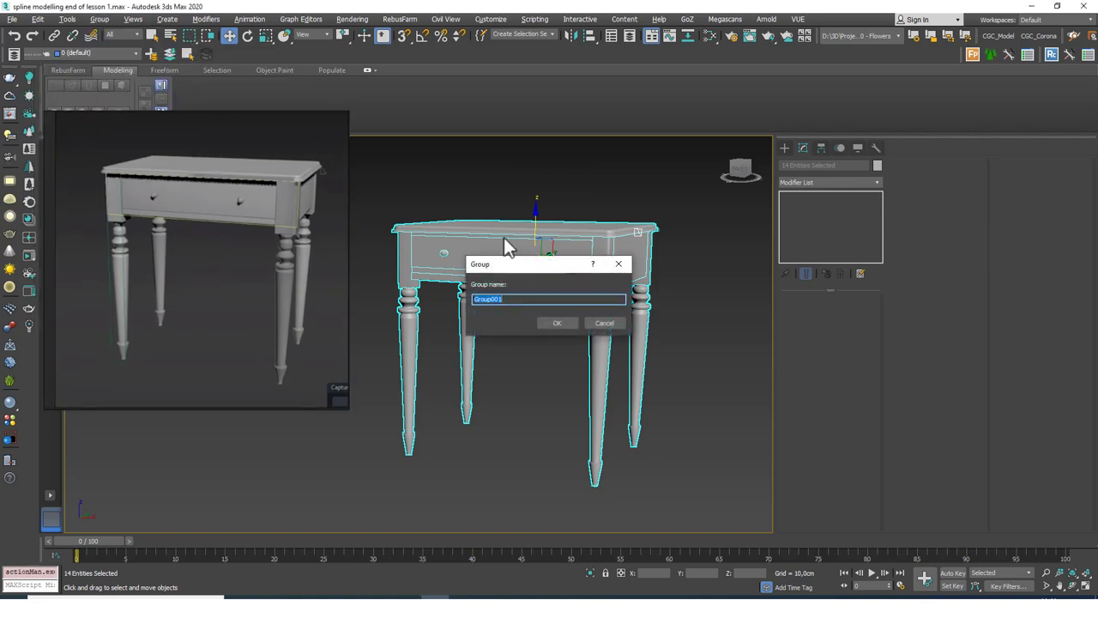
{"action": "type", "text": "Coffe"}
{"action": "type", "text": "T"}
{"action": "key", "text": "BackSpace"}
{"action": "key", "text": "BackSpace"}
{"action": "type", "text": "eeTable"}
{"action": "key", "text": "Return"}
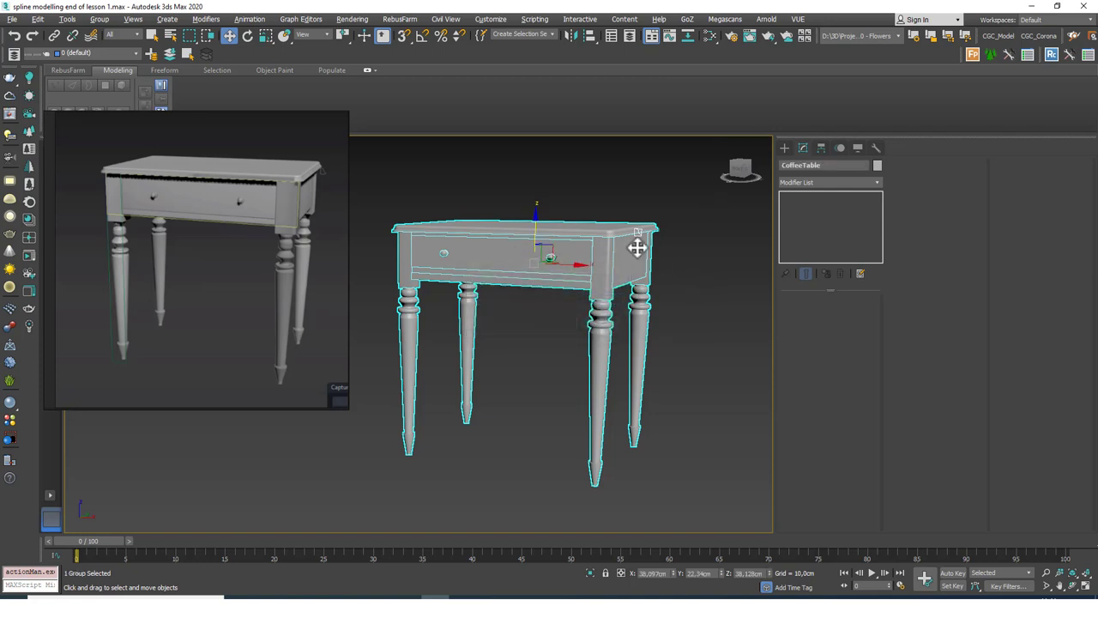
Reselect the table group and bring up the PureRef window's menu to close it
{"action": "left_click", "coordinate": [678, 205]}
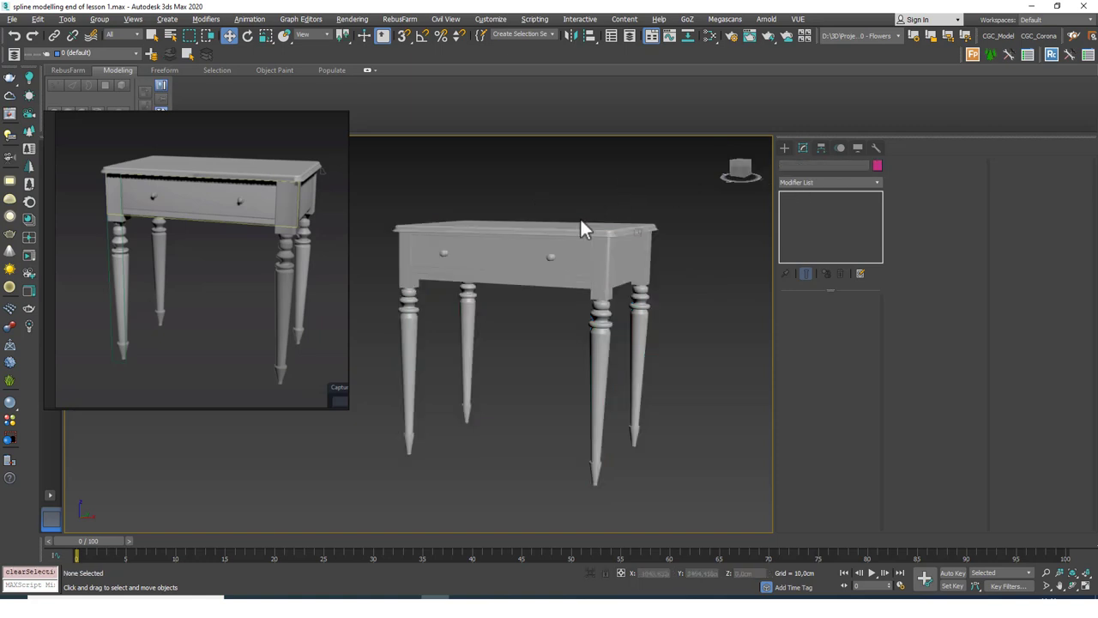
{"action": "left_click", "coordinate": [580, 228]}
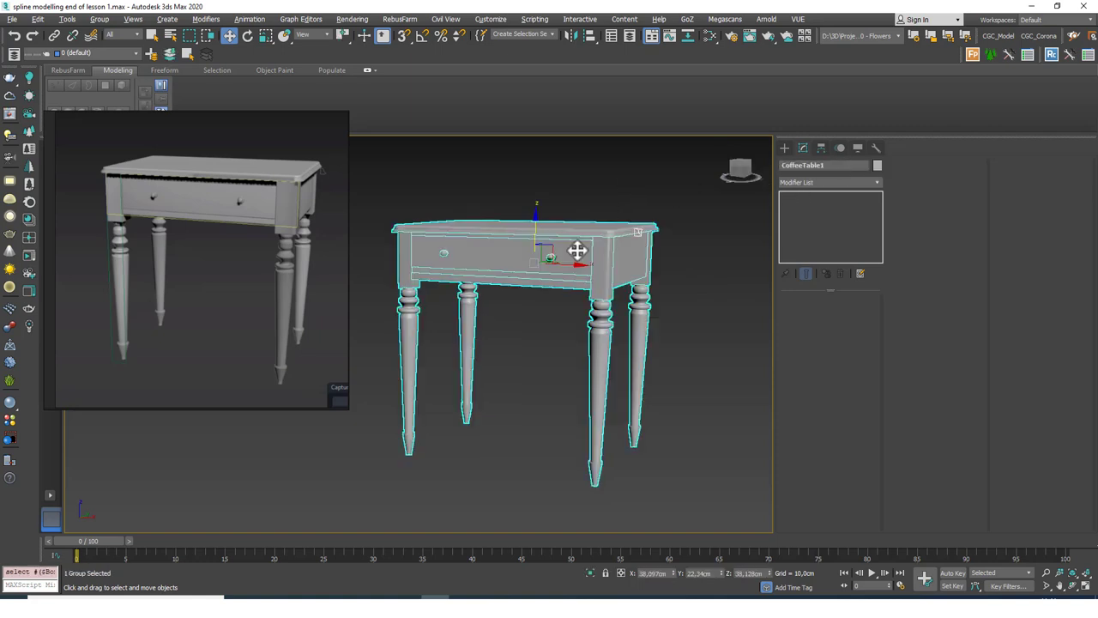
{"action": "right_click", "coordinate": [247, 200]}
{"action": "left_click", "coordinate": [273, 427]}
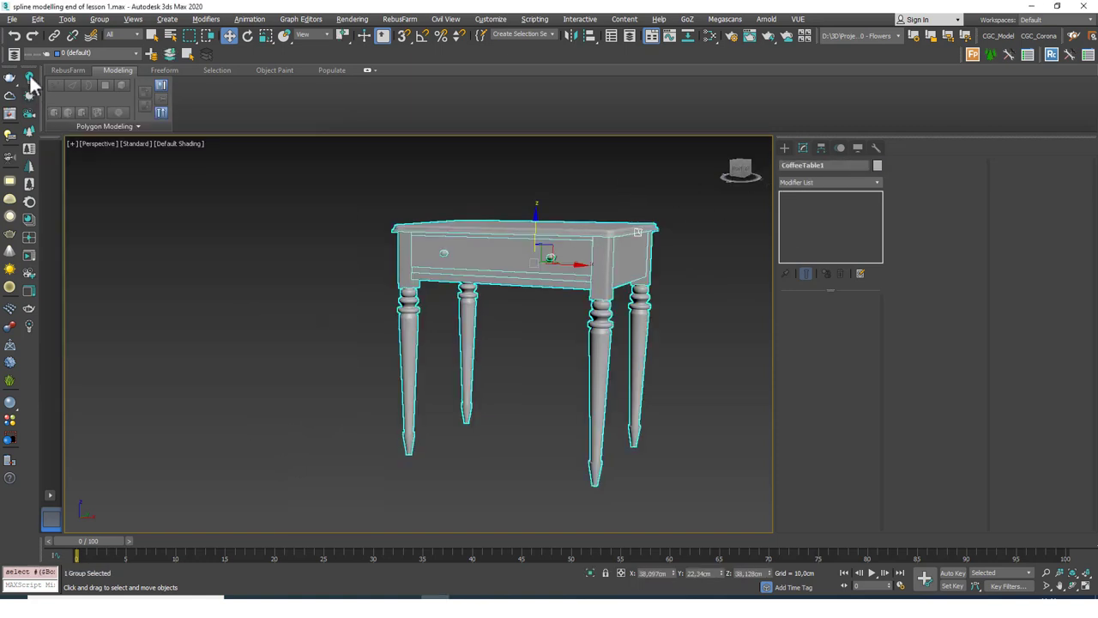
{"action": "left_click_drag", "start_coordinate": [483, 238], "coordinate": [471, 241]}
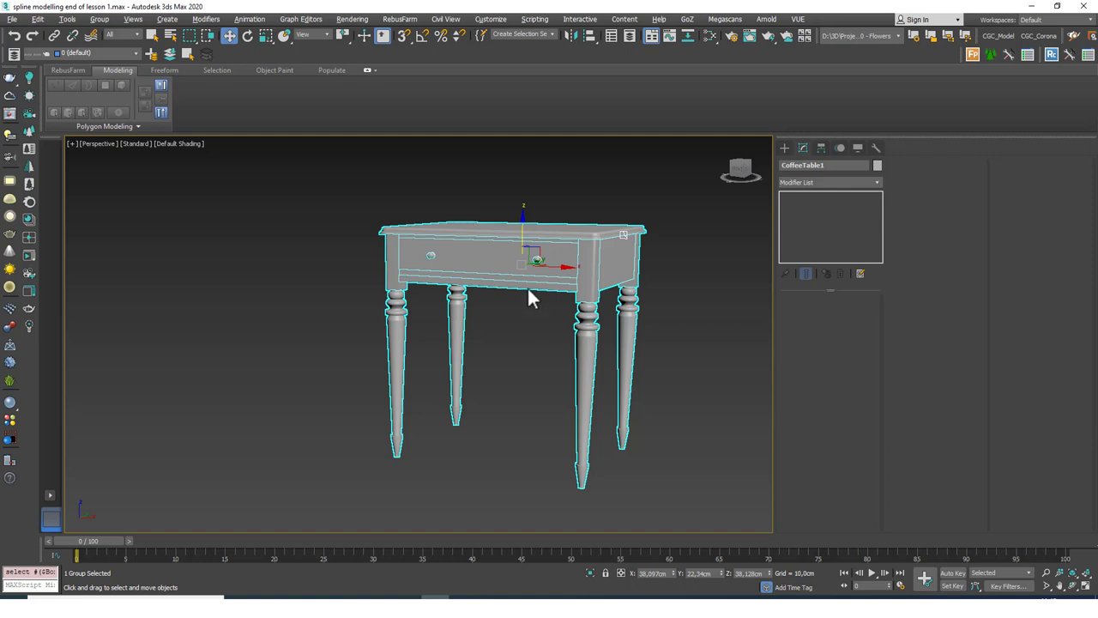
Start saving only the selected table group with File > Save Selected
{"action": "left_click_drag", "start_coordinate": [527, 289], "coordinate": [401, 238]}
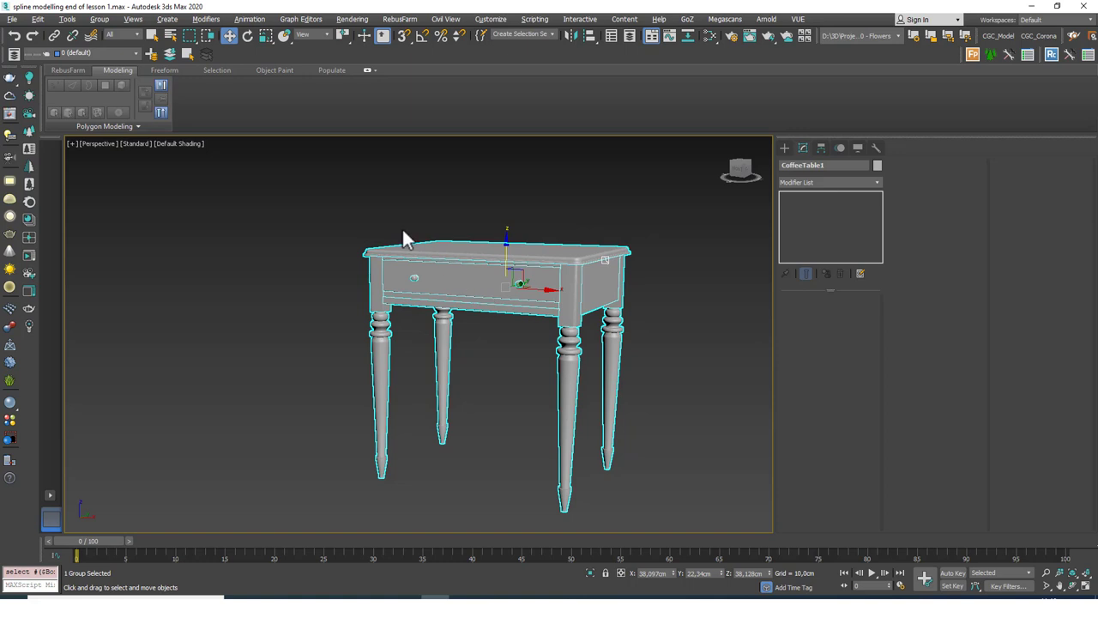
{"action": "left_click", "coordinate": [12, 19]}
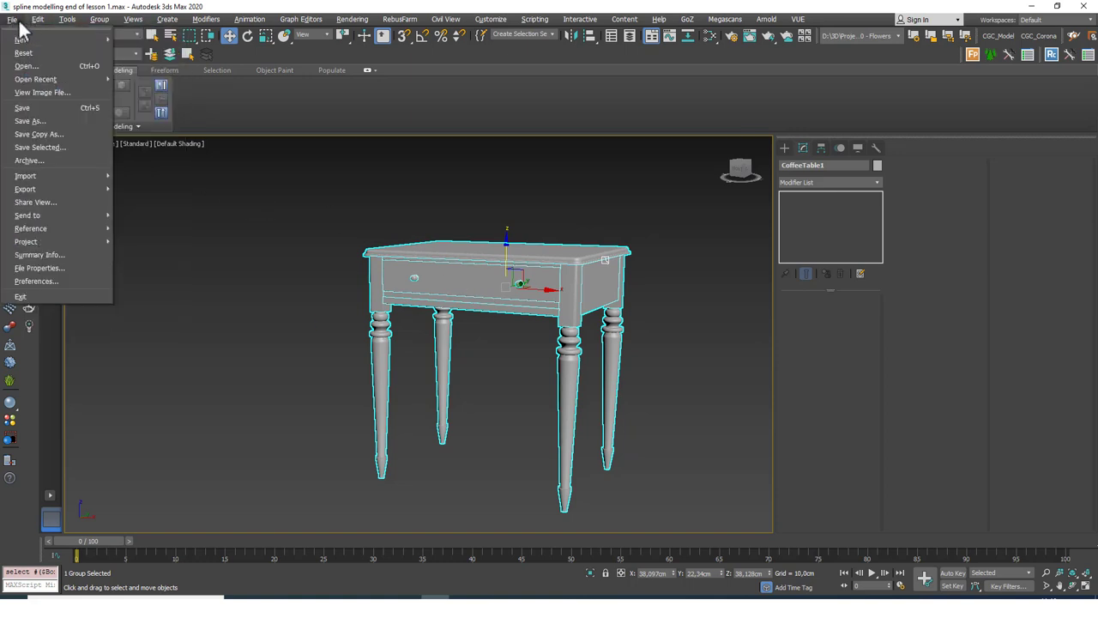
{"action": "left_click", "coordinate": [51, 123]}
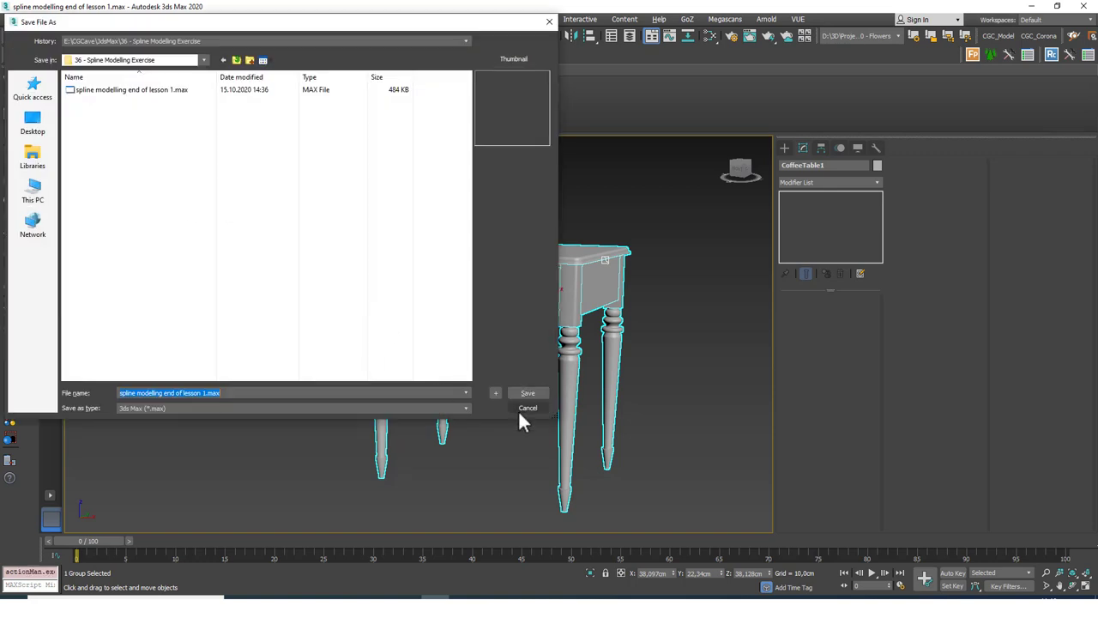
{"action": "left_click", "coordinate": [520, 410]}
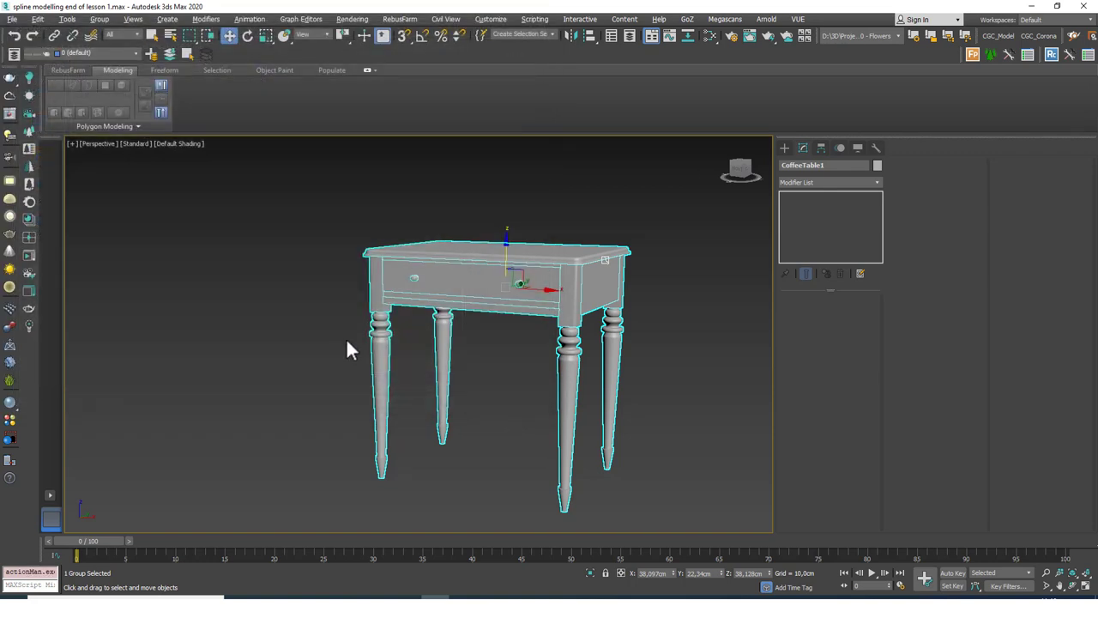
{"action": "left_click", "coordinate": [13, 19]}
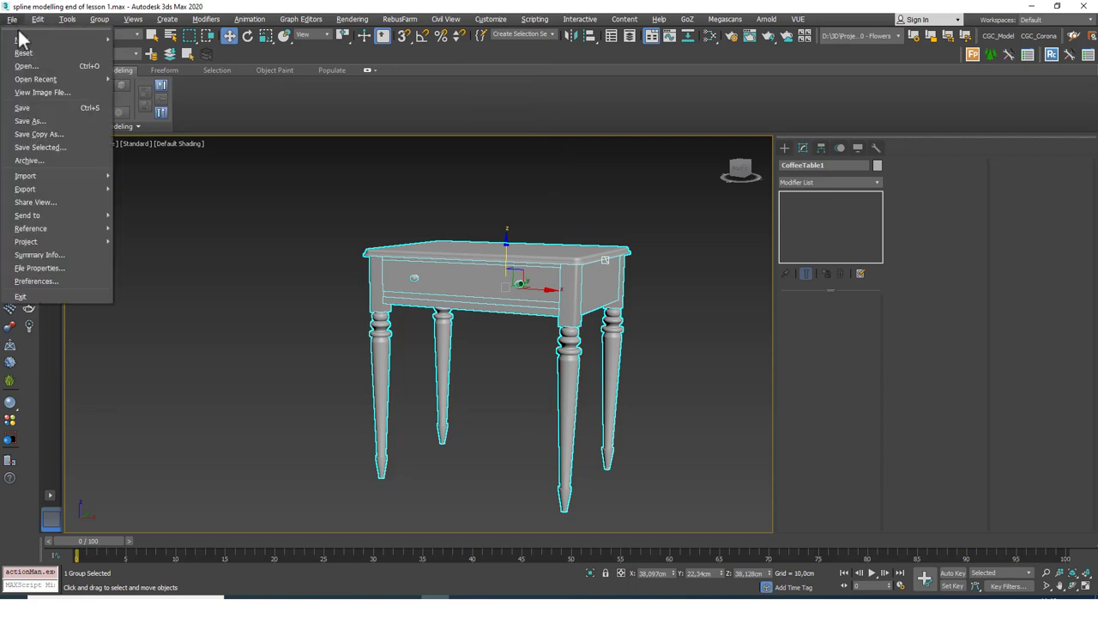
{"action": "left_click", "coordinate": [67, 147]}
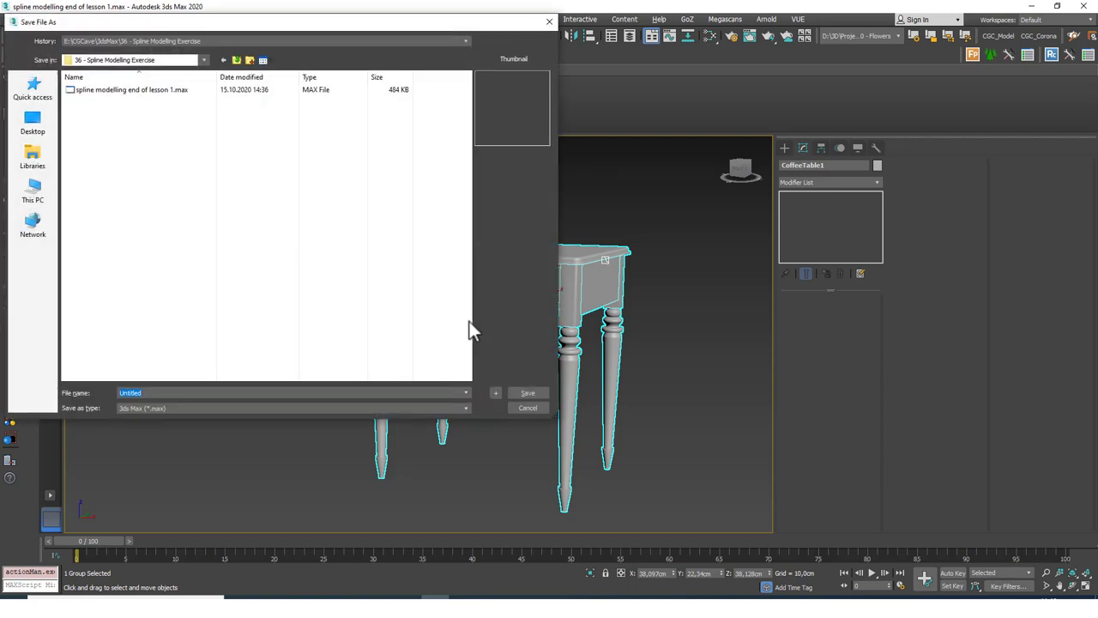
Create a '3D Models' folder on the Desktop
{"action": "left_click", "coordinate": [38, 131]}
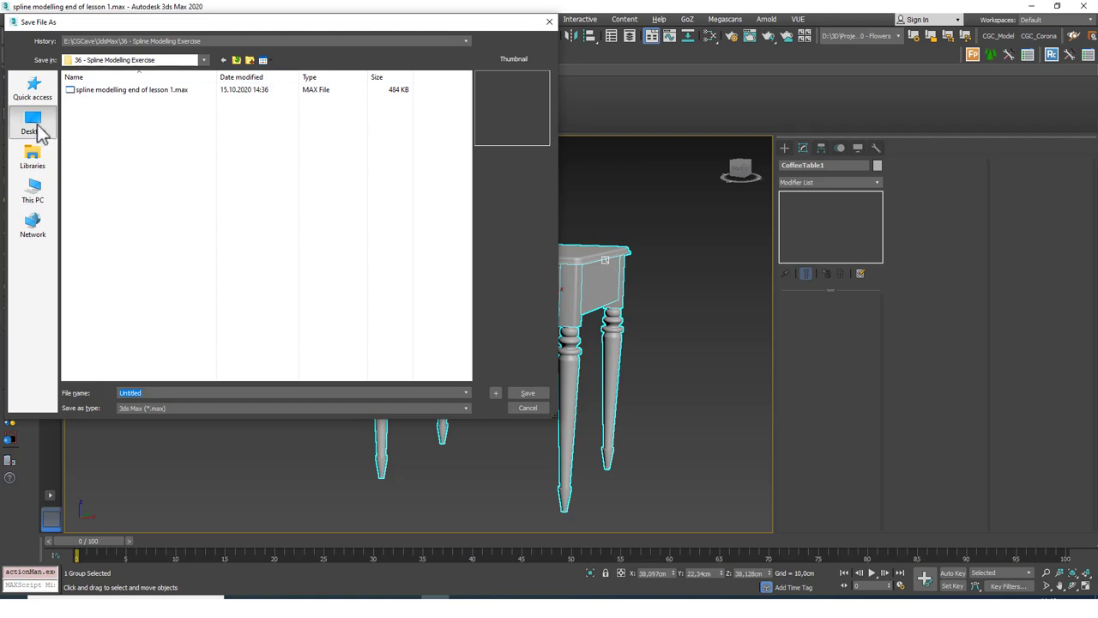
{"action": "right_click", "coordinate": [221, 227]}
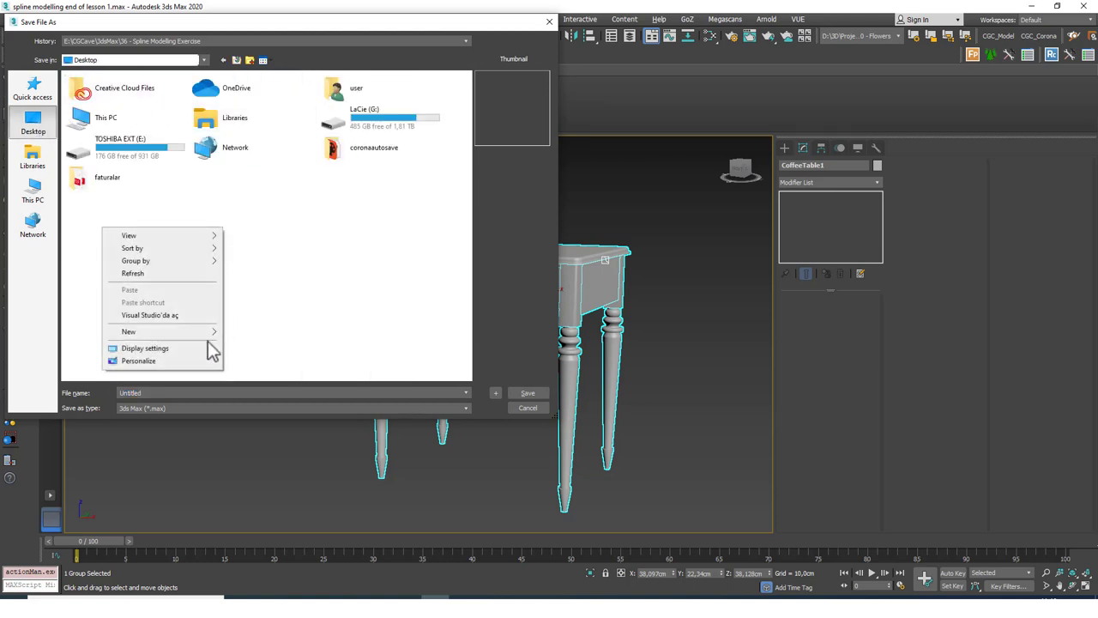
{"action": "mouse_move", "coordinate": [206, 334]}
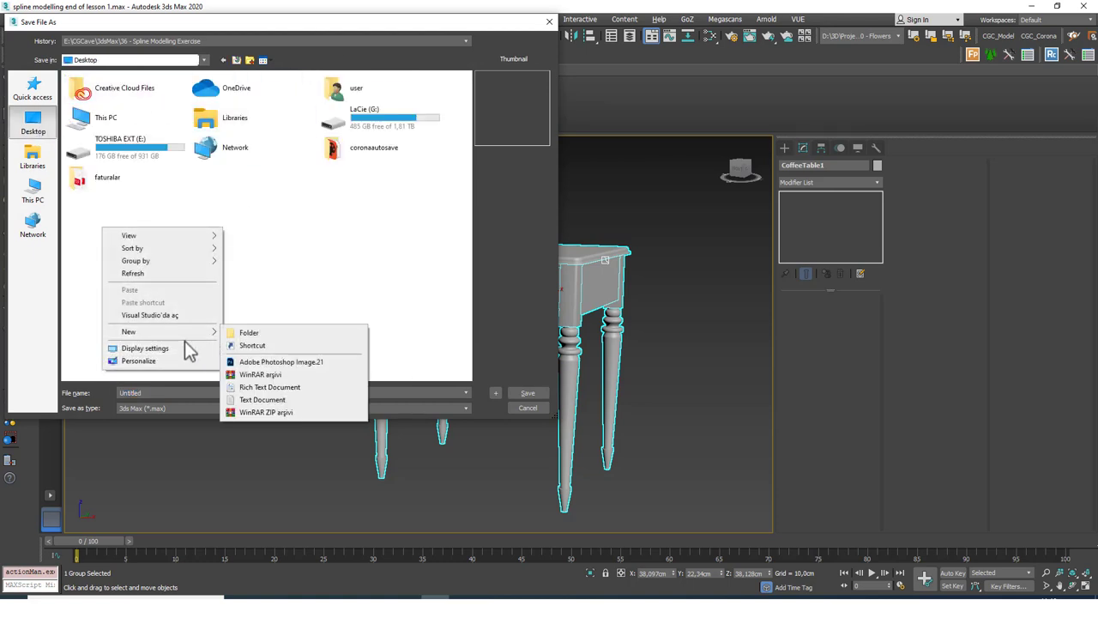
{"action": "left_click", "coordinate": [249, 334]}
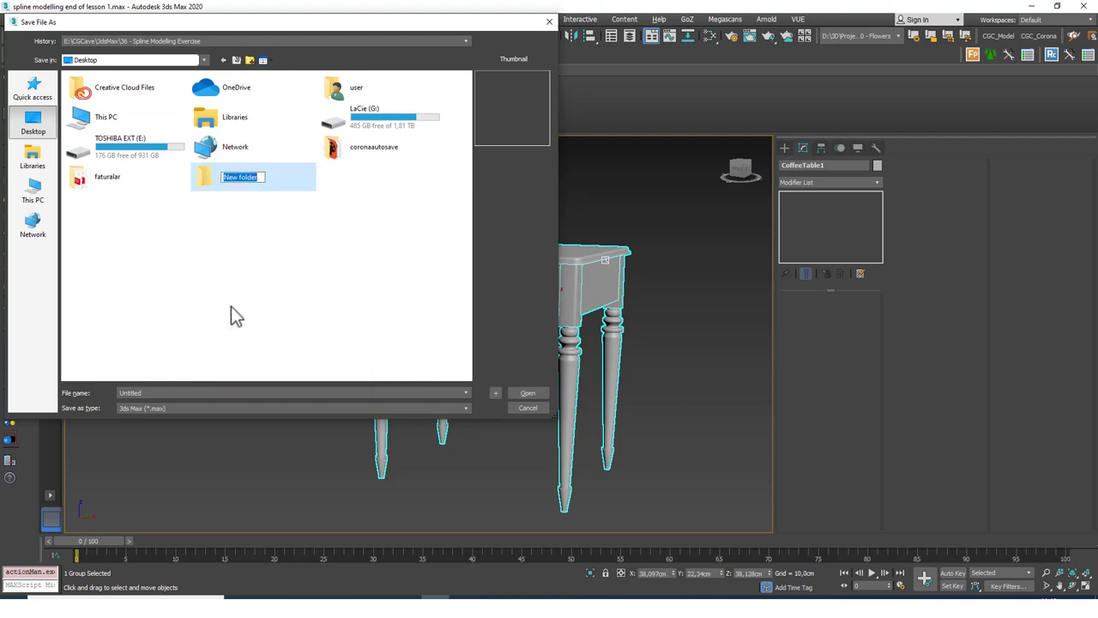
{"action": "type", "text": "3D Models"}
{"action": "key", "text": "Return"}
{"action": "key", "text": "Return"}
Create a 'Coffee Tables' folder inside 3D Models and save the table file there
{"action": "right_click", "coordinate": [126, 150]}
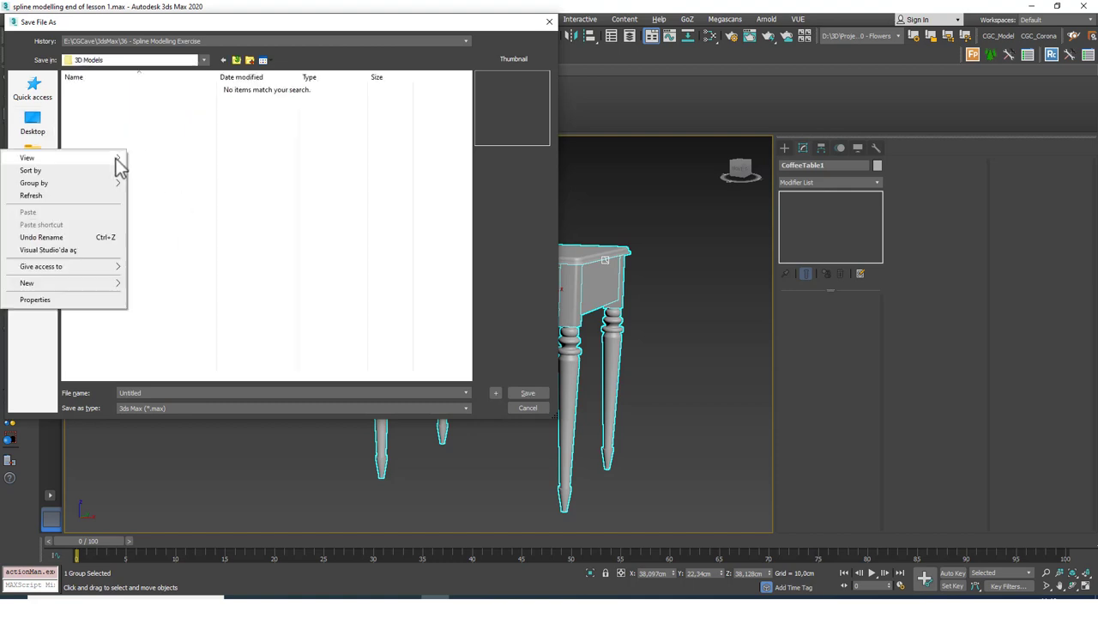
{"action": "mouse_move", "coordinate": [116, 283]}
{"action": "left_click", "coordinate": [154, 284]}
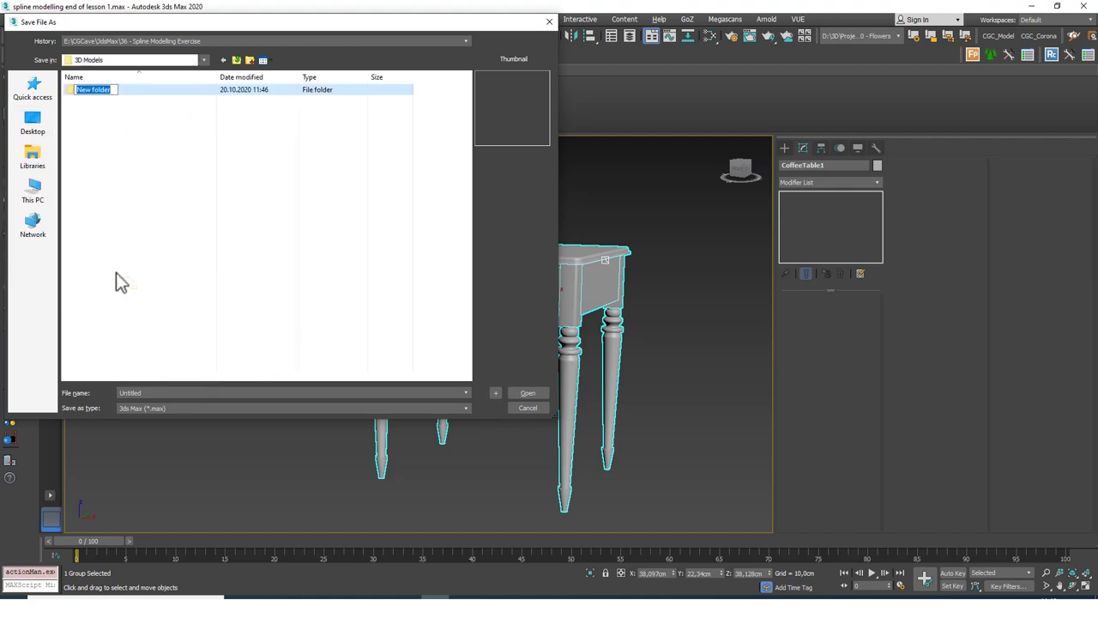
{"action": "type", "text": "Coffee Tables"}
{"action": "key", "text": "Return"}
{"action": "key", "text": "Return"}
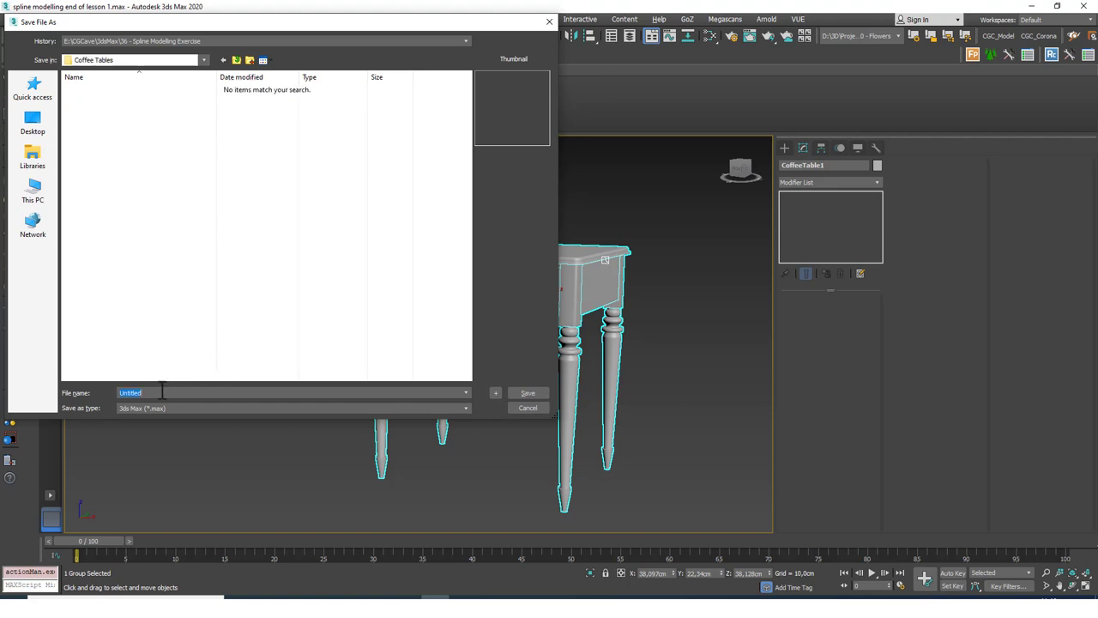
{"action": "right_click", "coordinate": [121, 236]}
{"action": "left_click", "coordinate": [123, 220]}
{"action": "key", "text": "Return"}
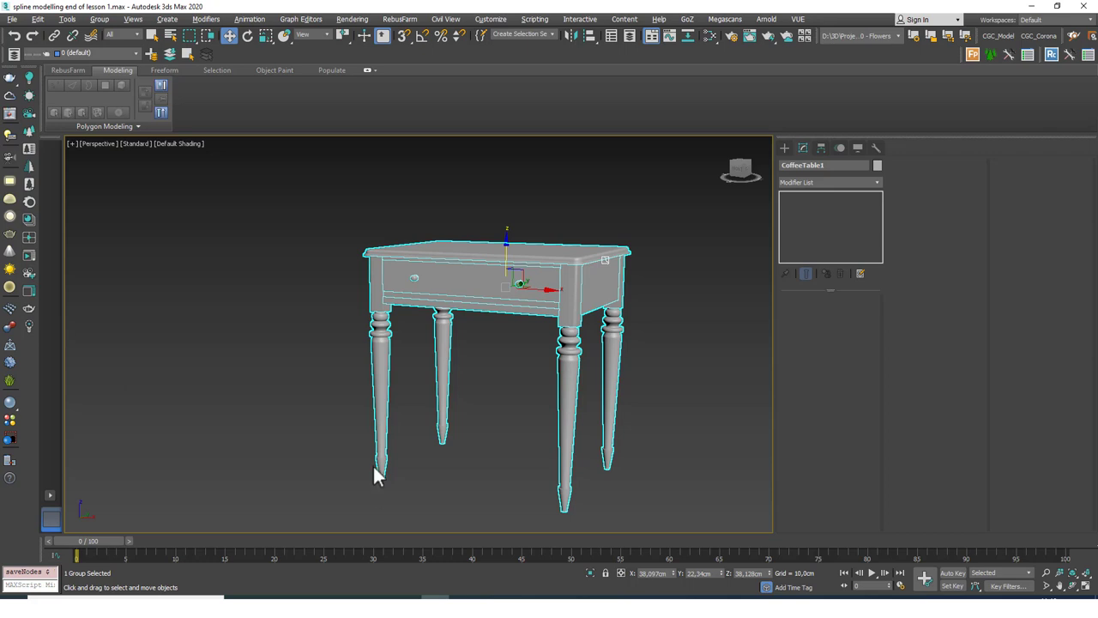
In File Explorer, browse Desktop > 3D Models > Coffee Tables to confirm CoffeeTable1.max, then return to 3D Models
{"action": "left_click", "coordinate": [326, 594]}
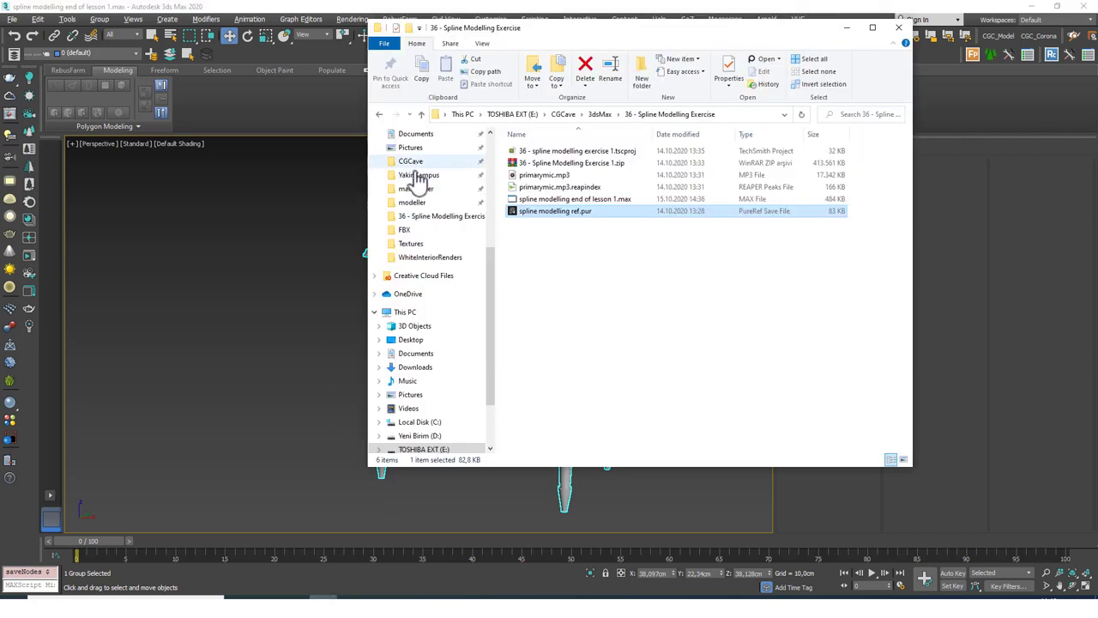
{"action": "left_click", "coordinate": [433, 340]}
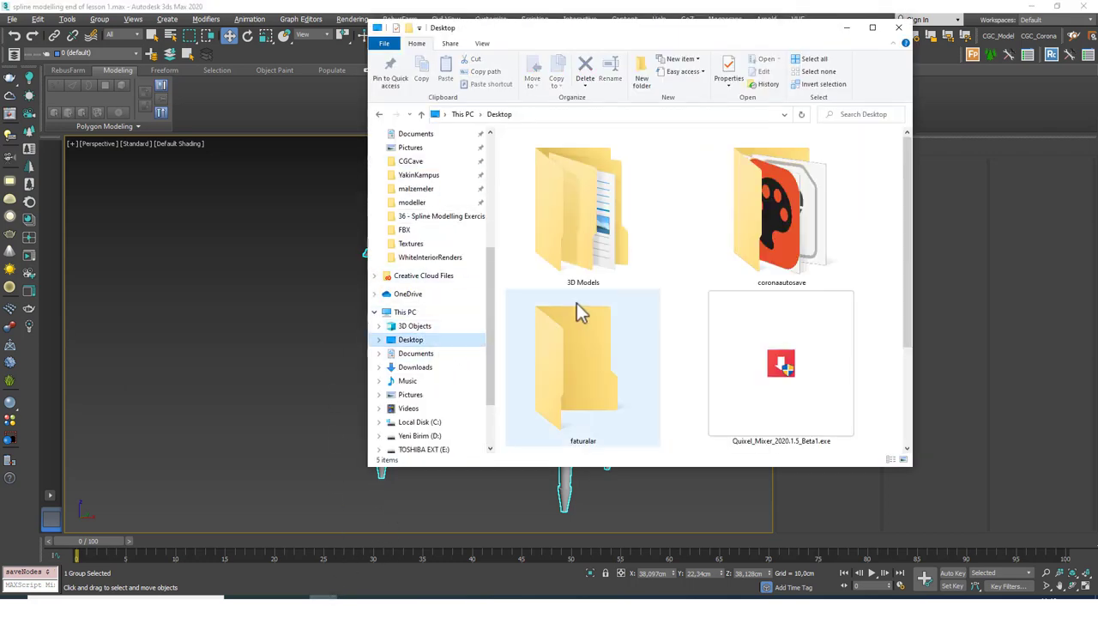
{"action": "double_click", "coordinate": [582, 213]}
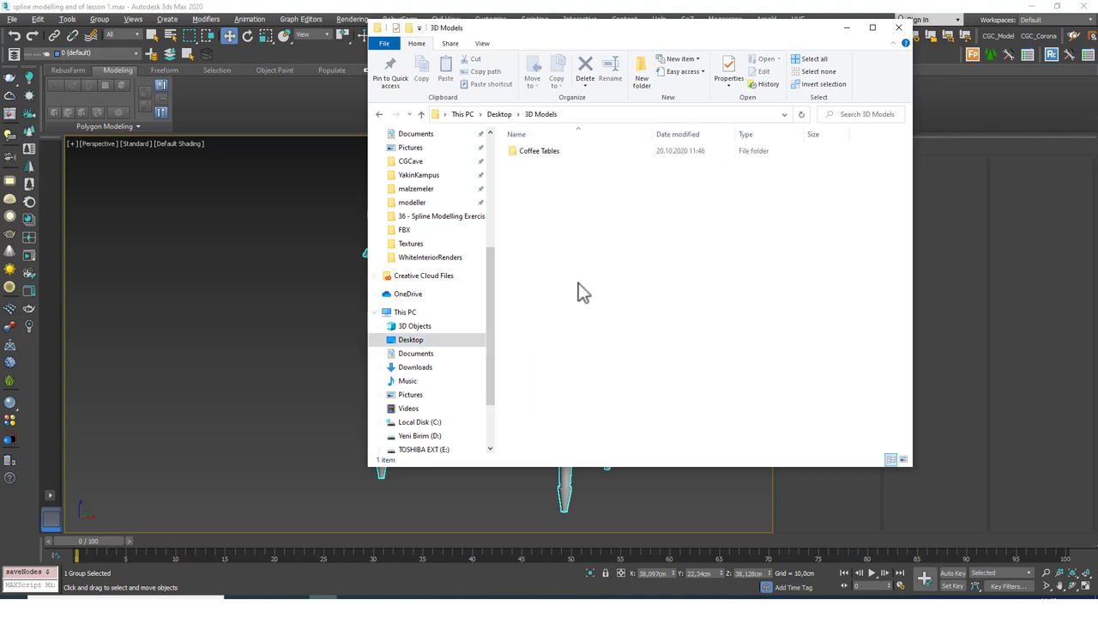
{"action": "double_click", "coordinate": [541, 151]}
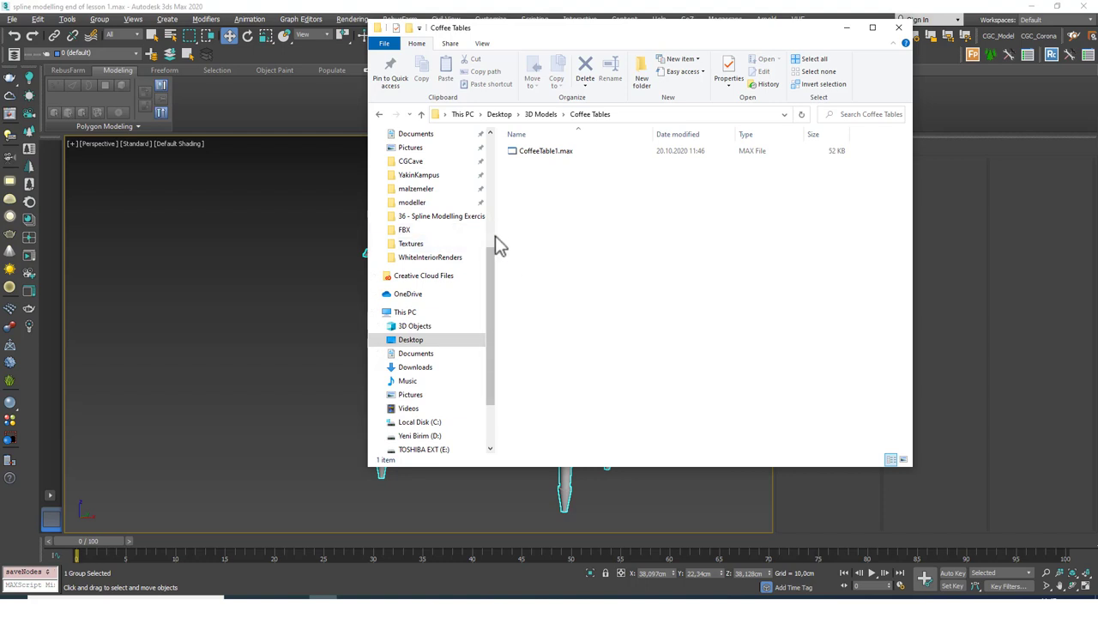
{"action": "scroll", "coordinate": [495, 240], "scroll_direction": "up", "scroll_amount": 6}
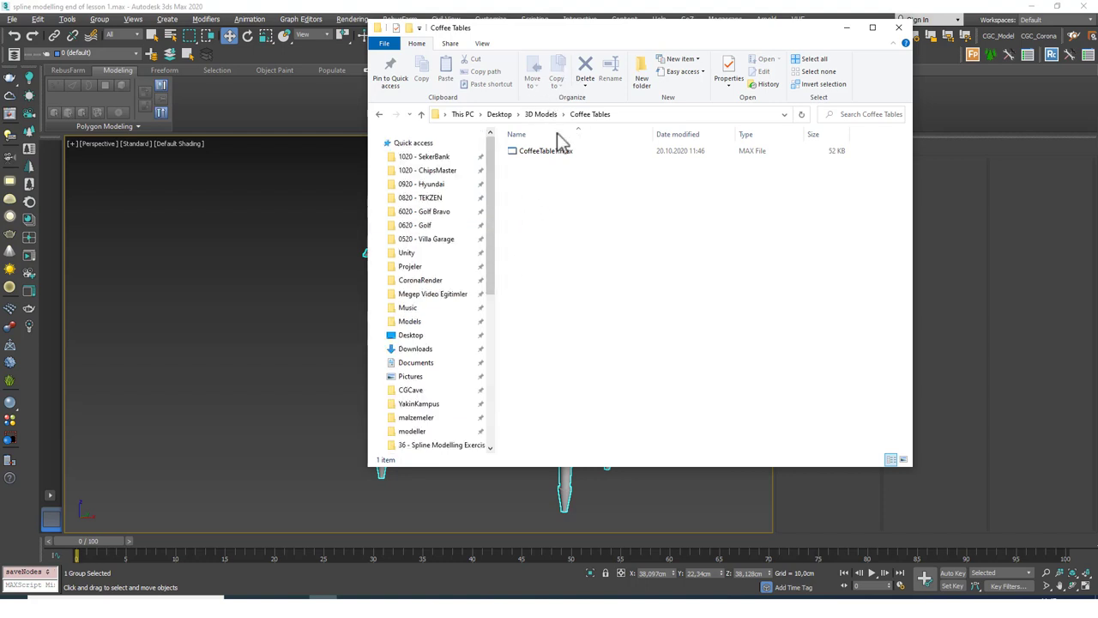
{"action": "left_click", "coordinate": [541, 114]}
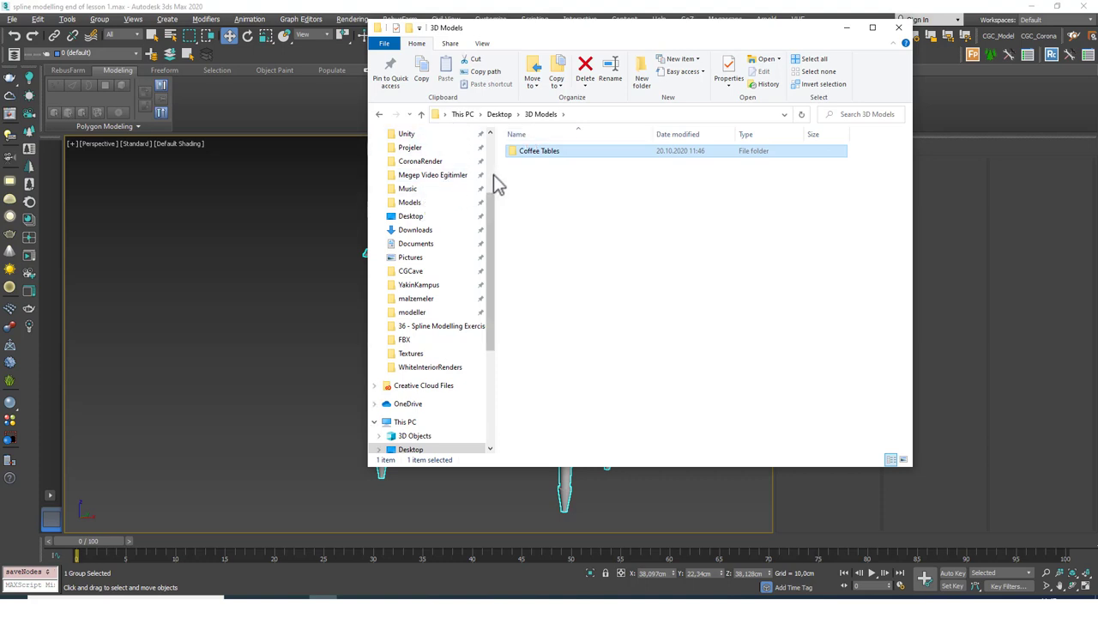
{"action": "scroll", "coordinate": [496, 184], "scroll_direction": "up", "scroll_amount": 3}
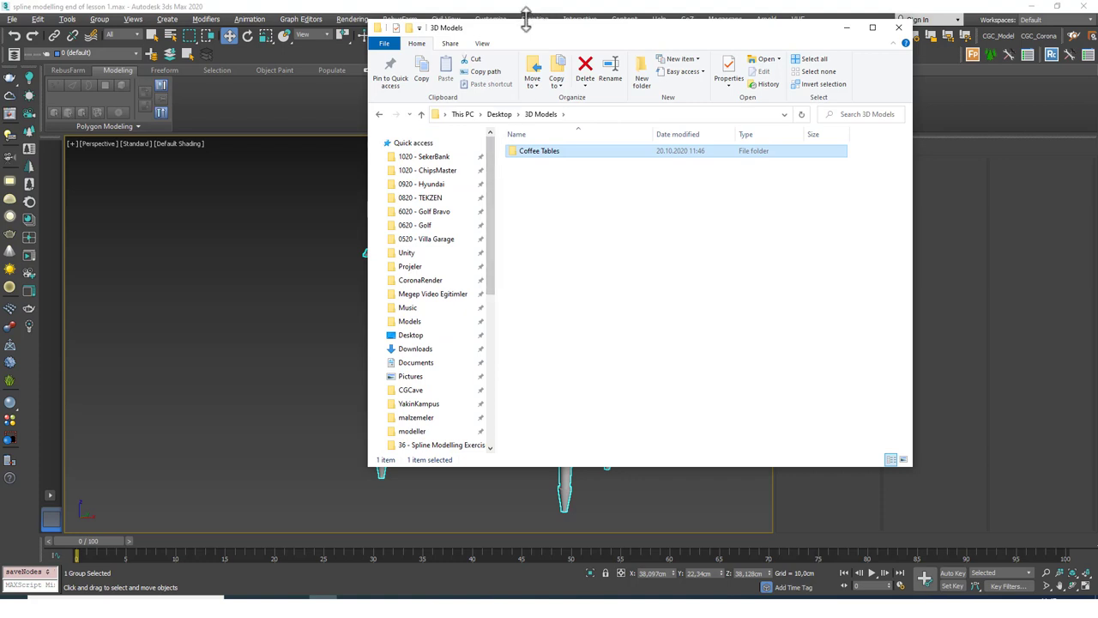